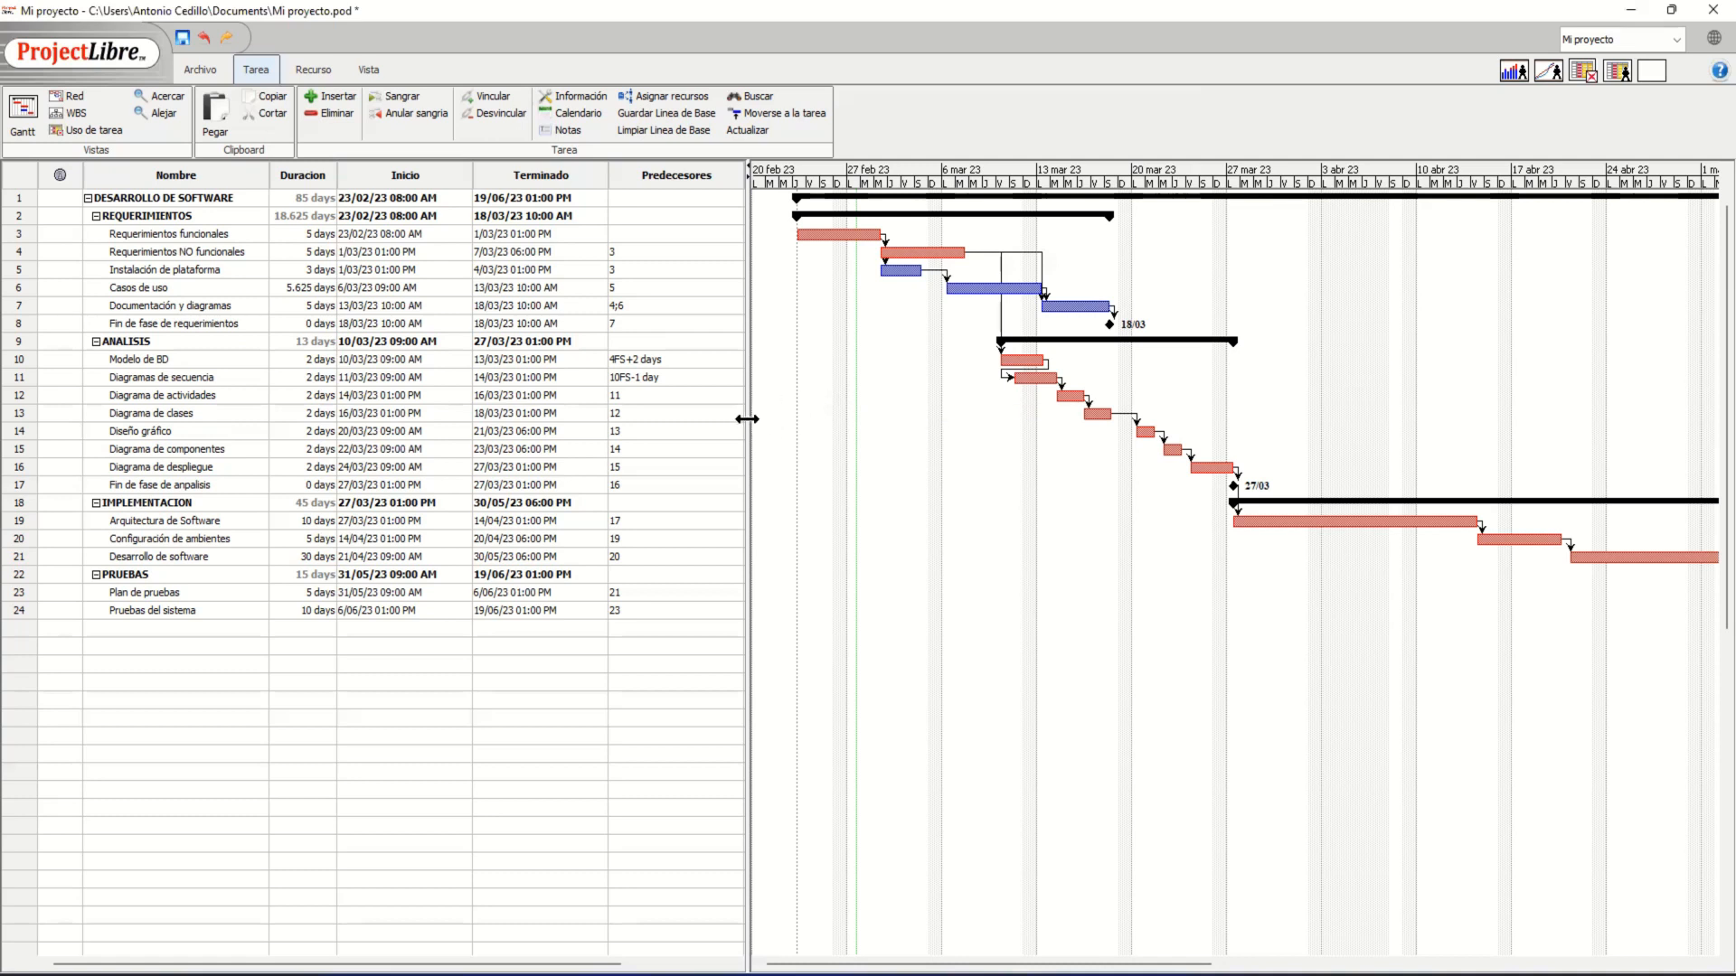
Widen the task table until the Nombres del Recurso column shows, and open the project's resource sheet.
left_click_drag(747, 418, 919, 432)
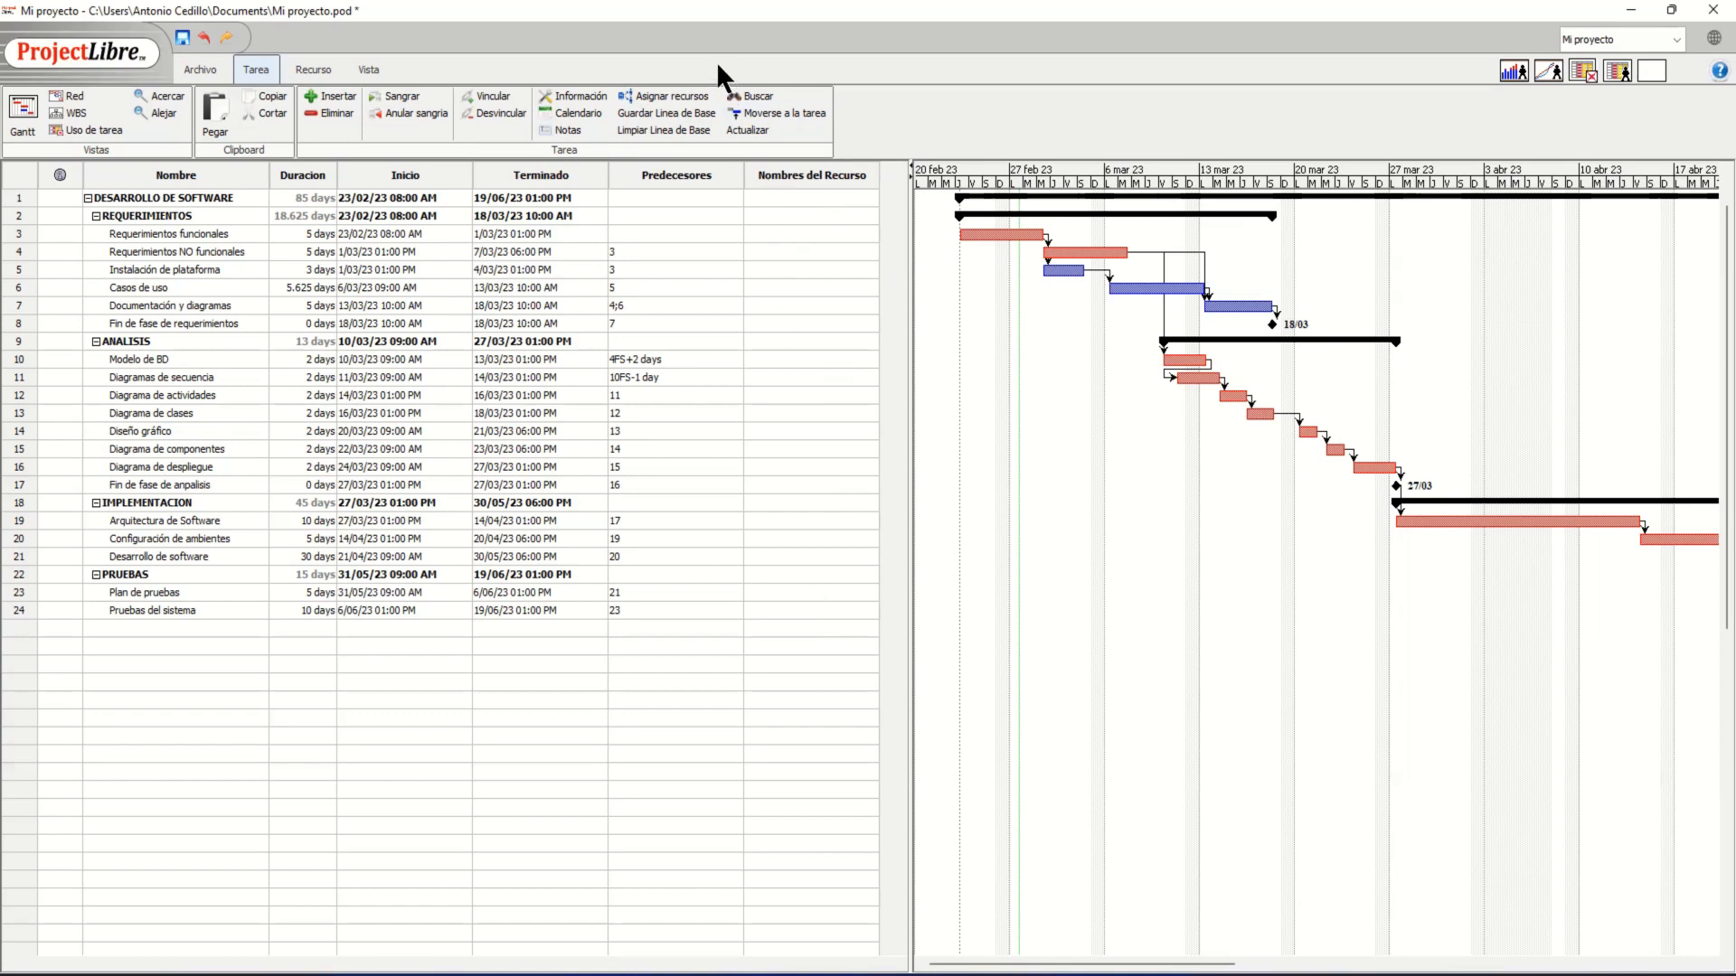
left_click(302, 67)
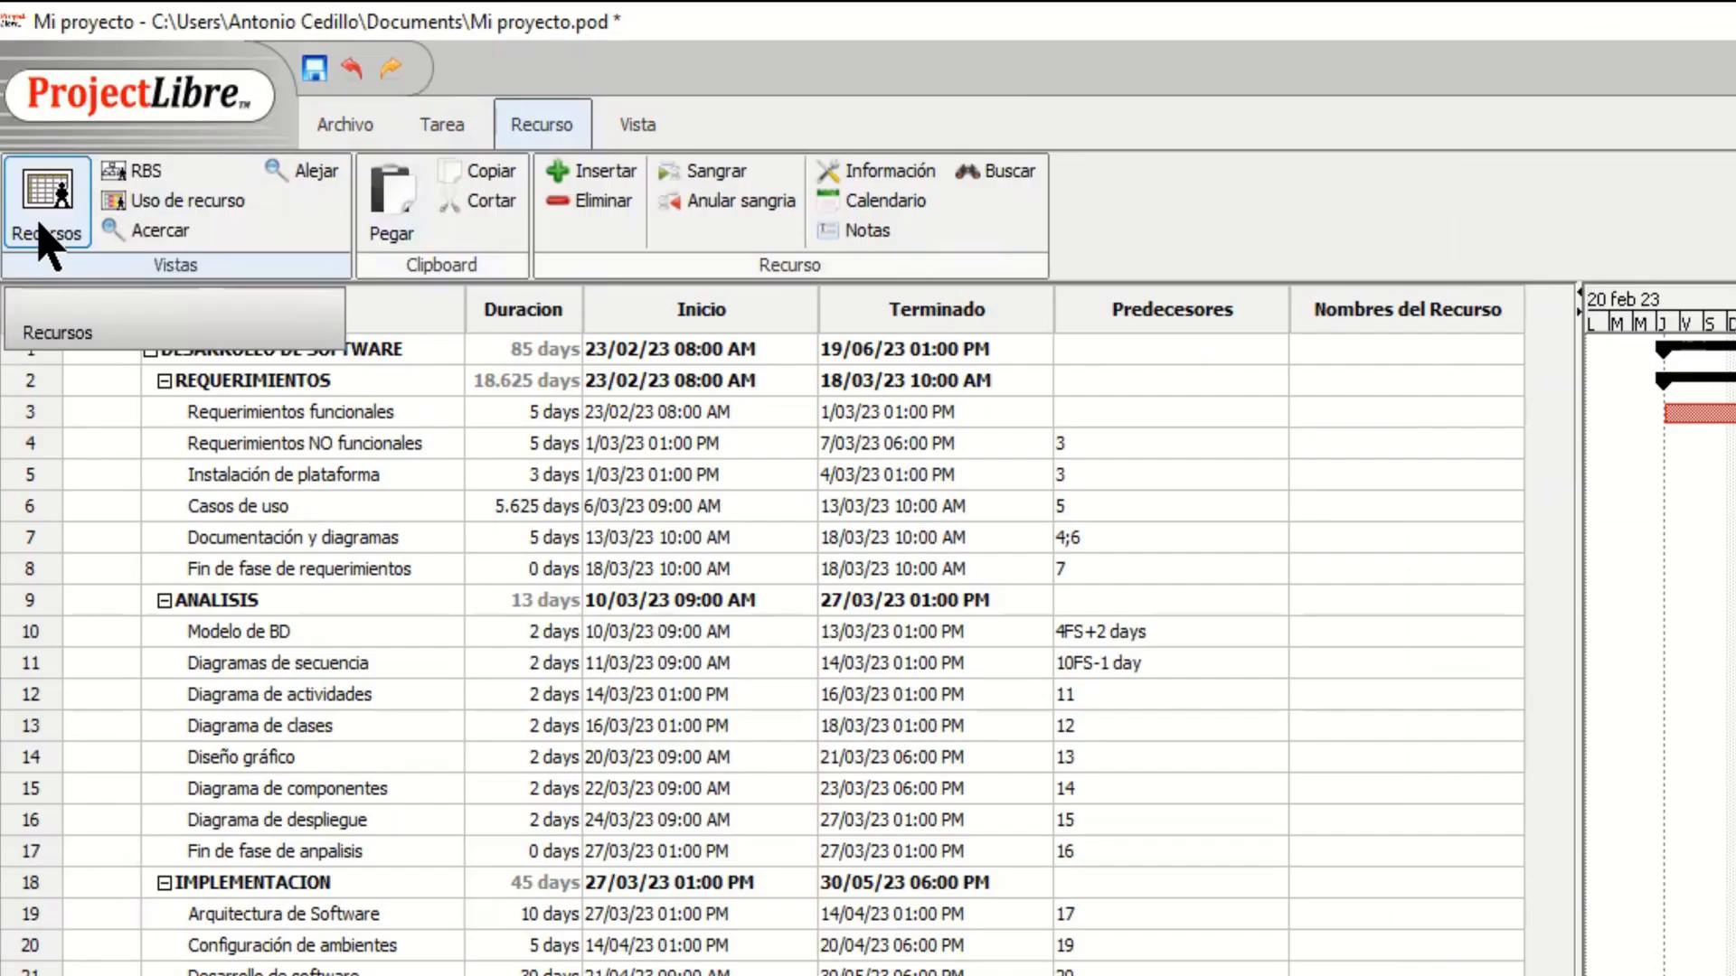
left_click(38, 193)
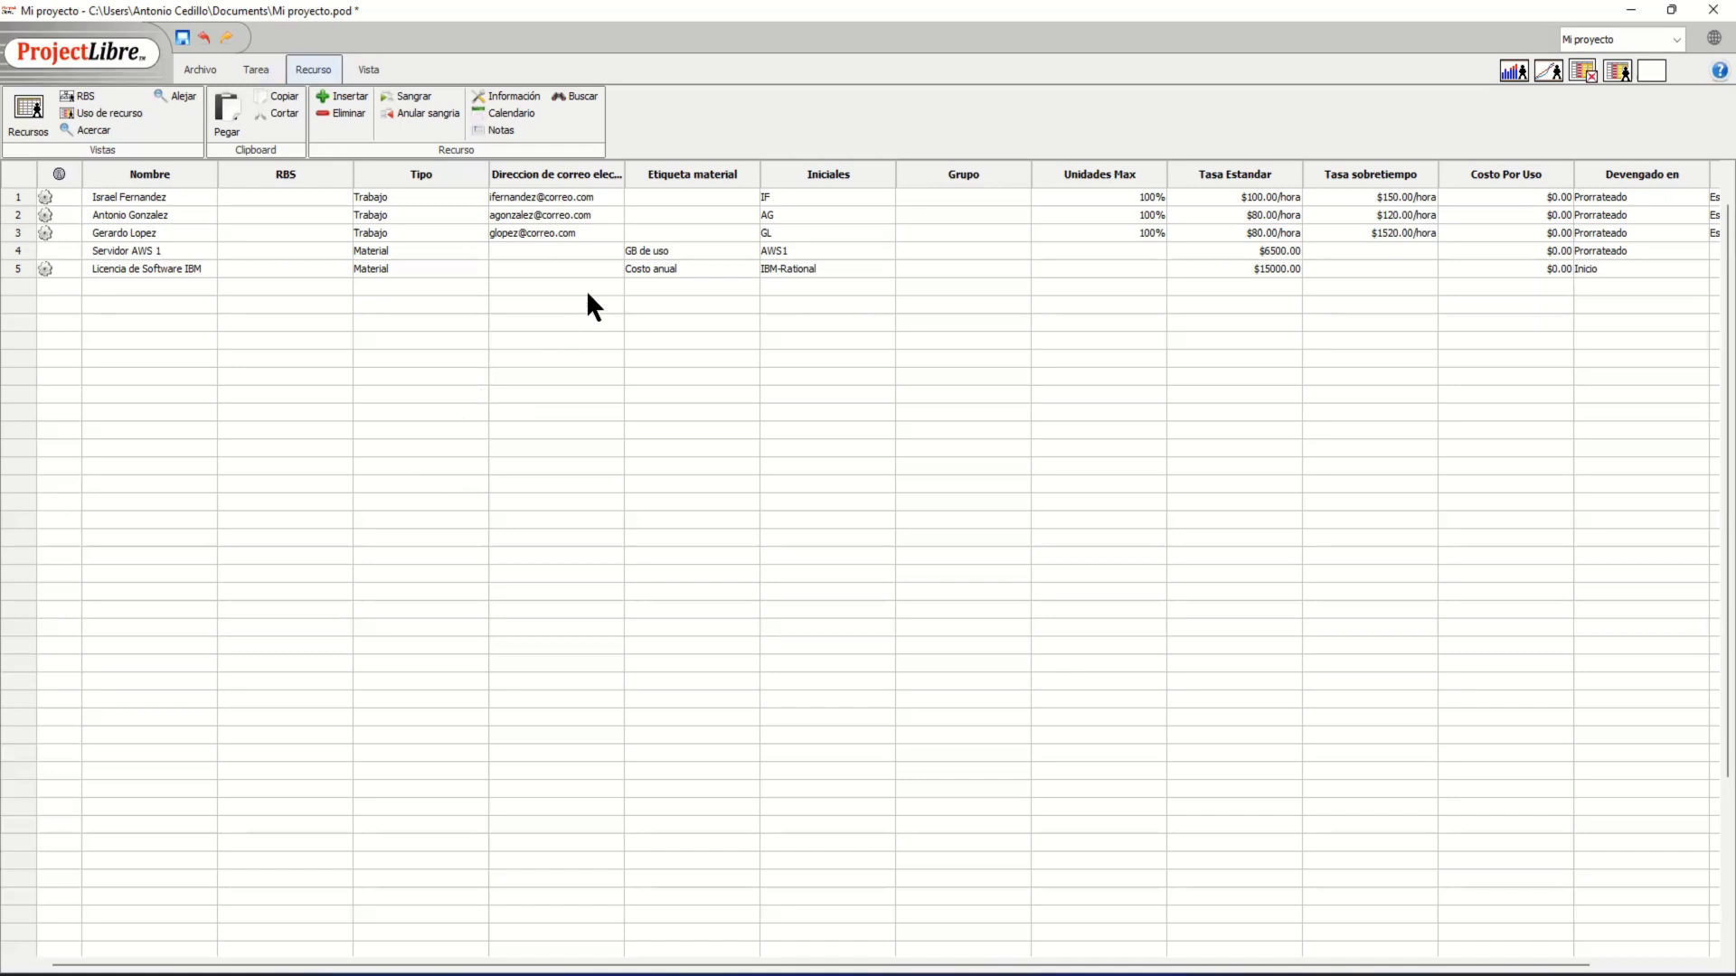
Examine the resource sheet's columns, including Etiqueta material, the Devengado en options and Calendario Base.
left_click(657, 201)
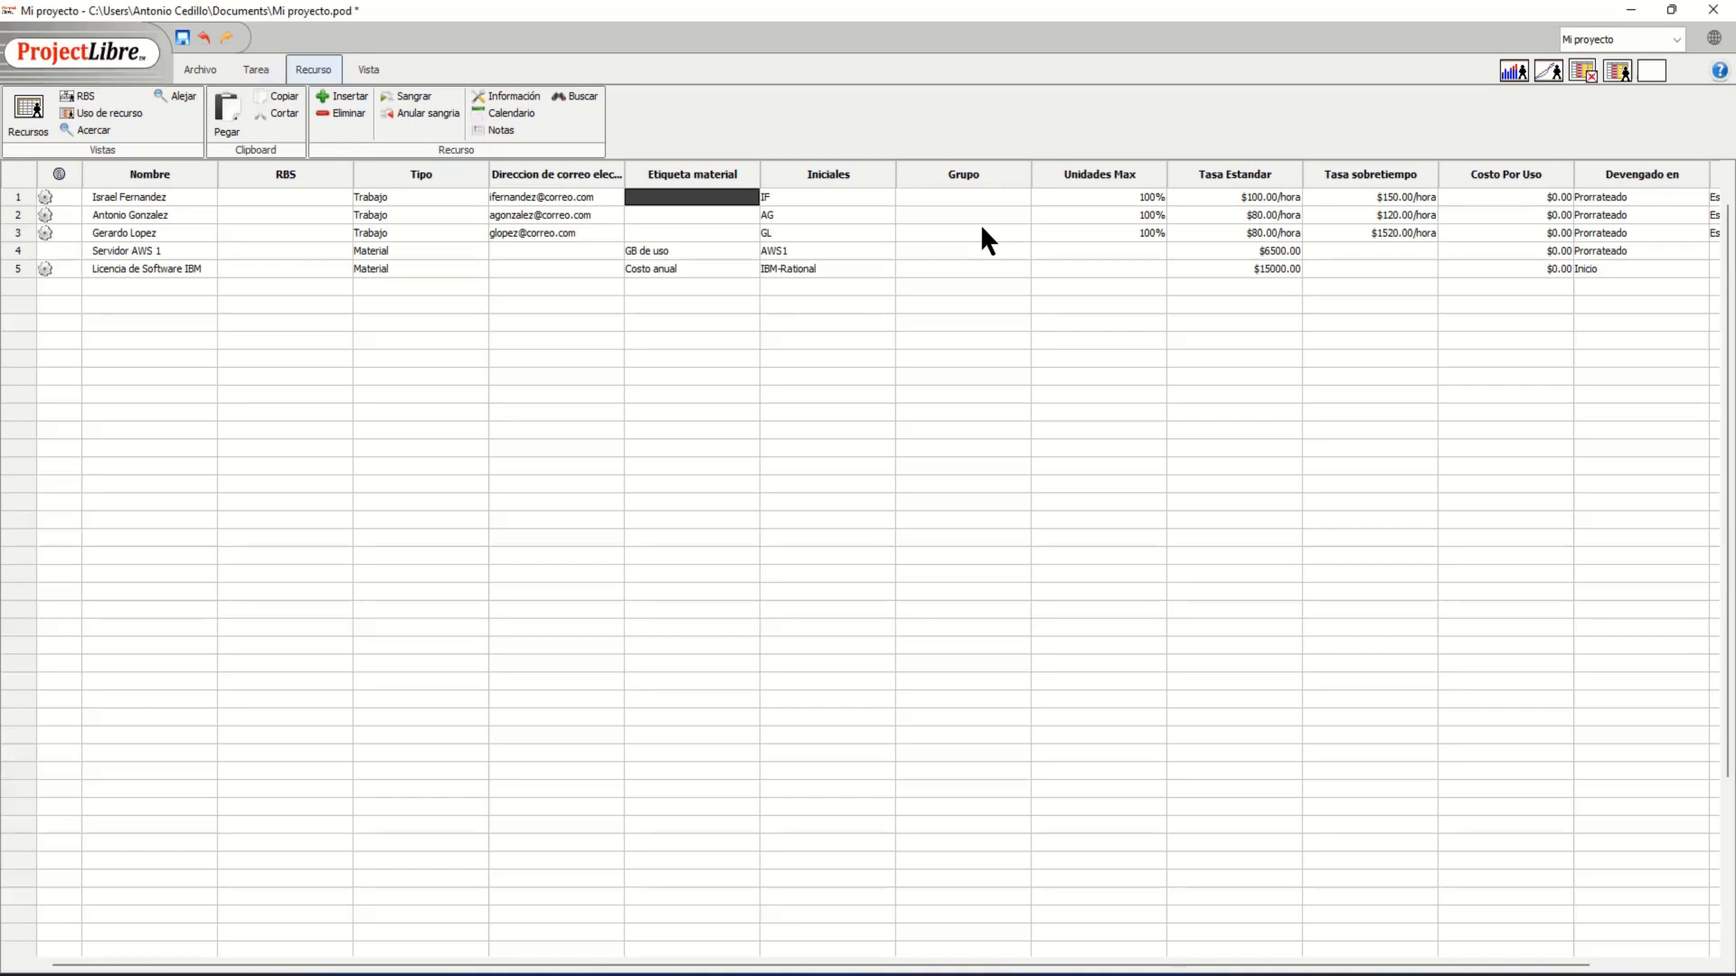
left_click(1653, 286)
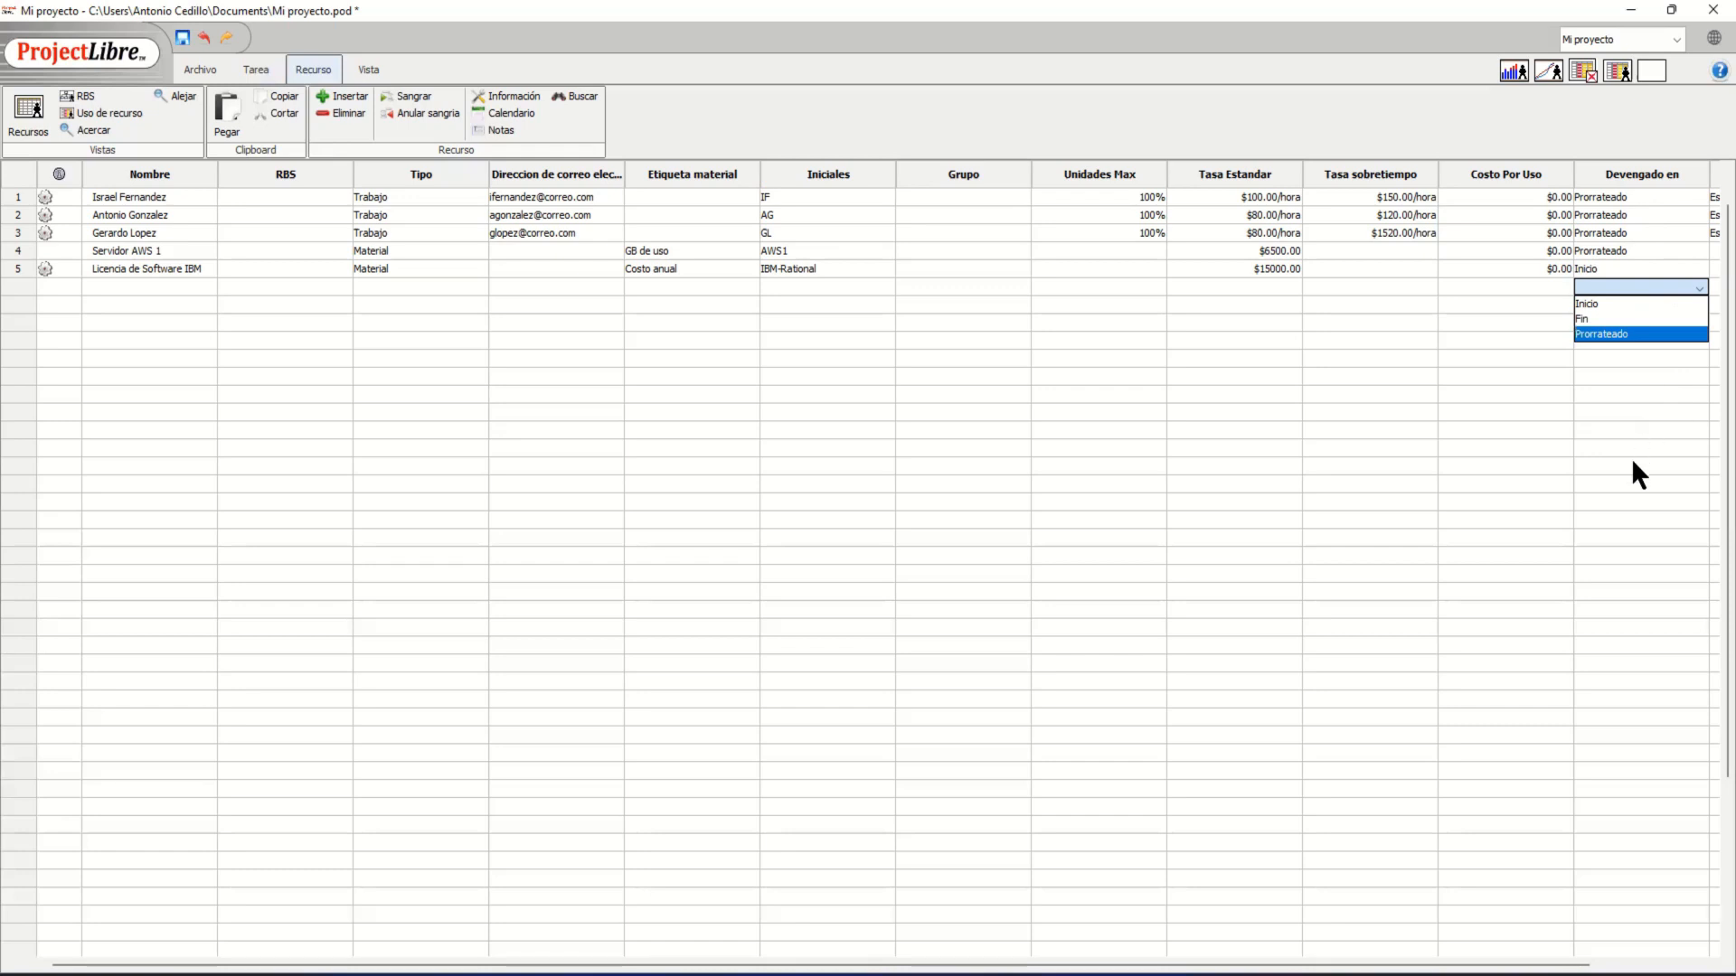
left_click(1596, 966)
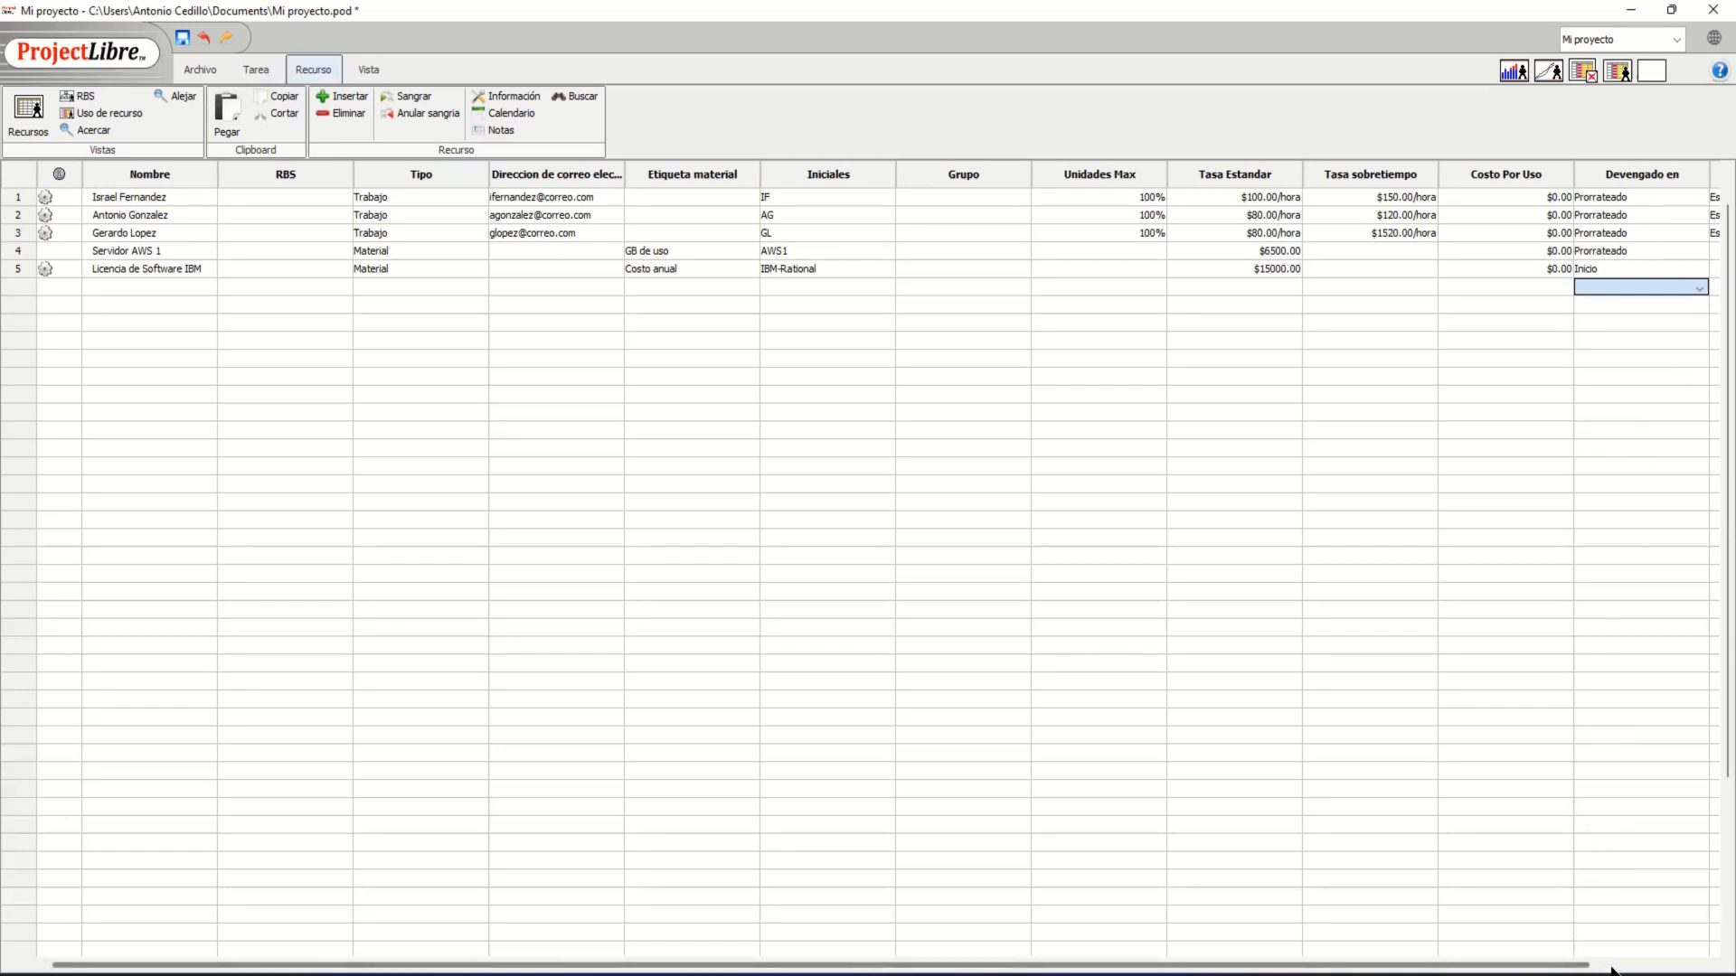
left_click(1596, 966)
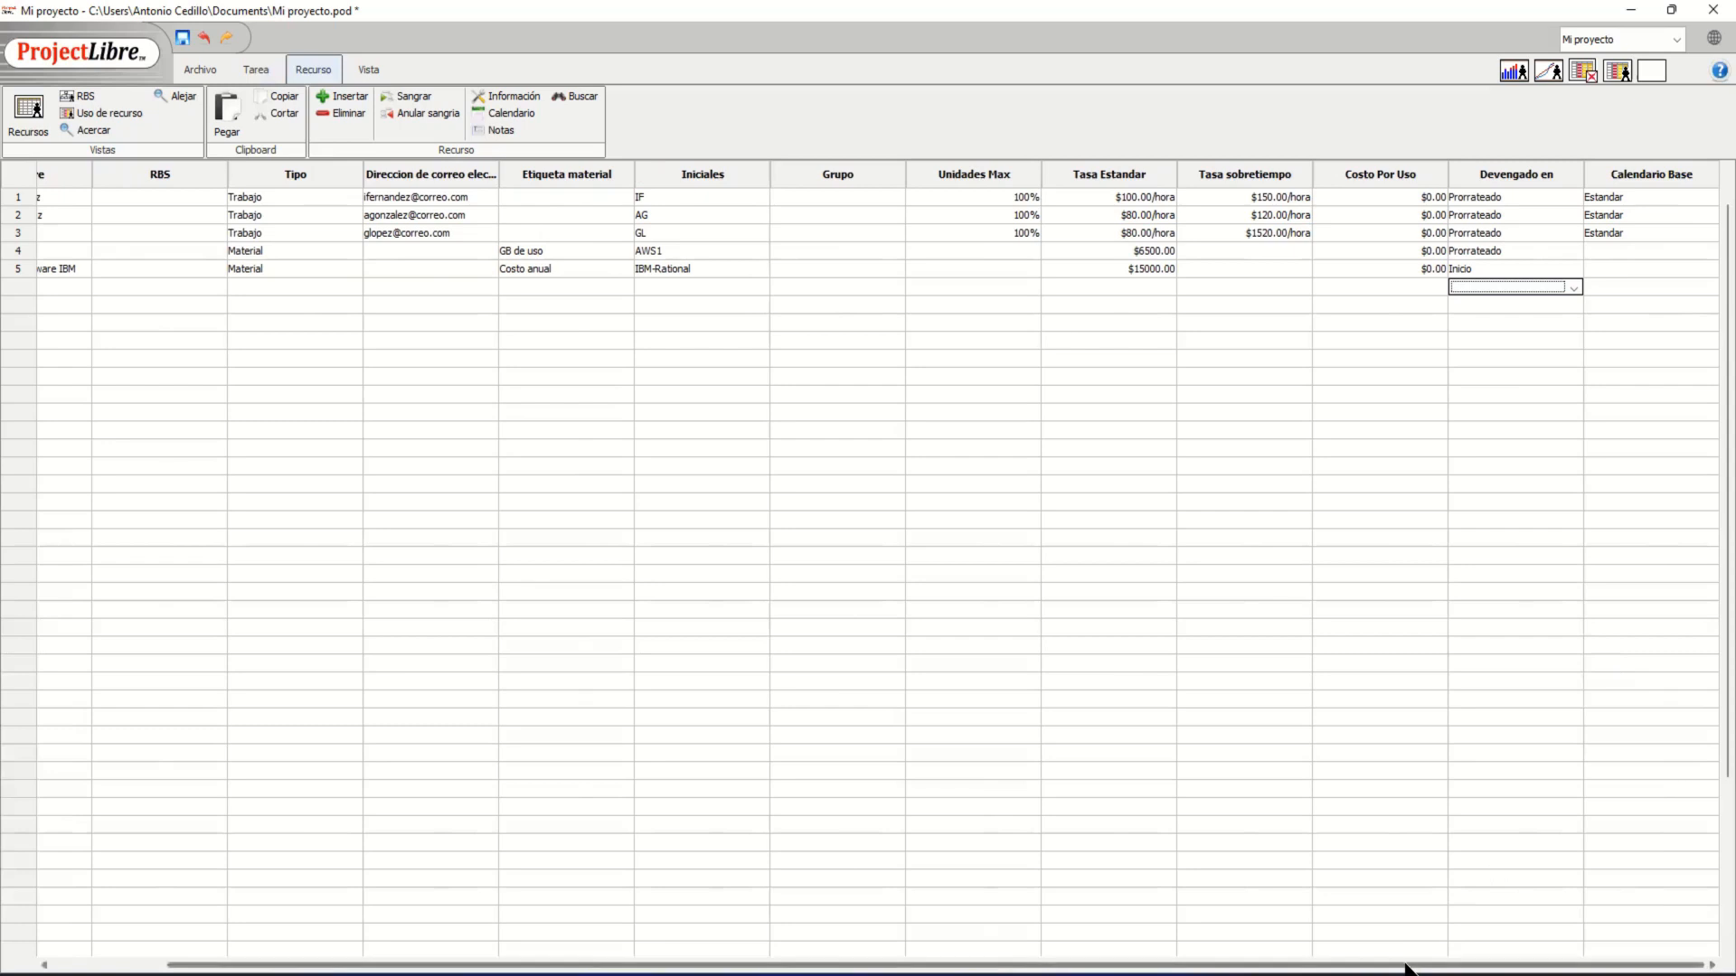
left_click_drag(1406, 966, 1278, 965)
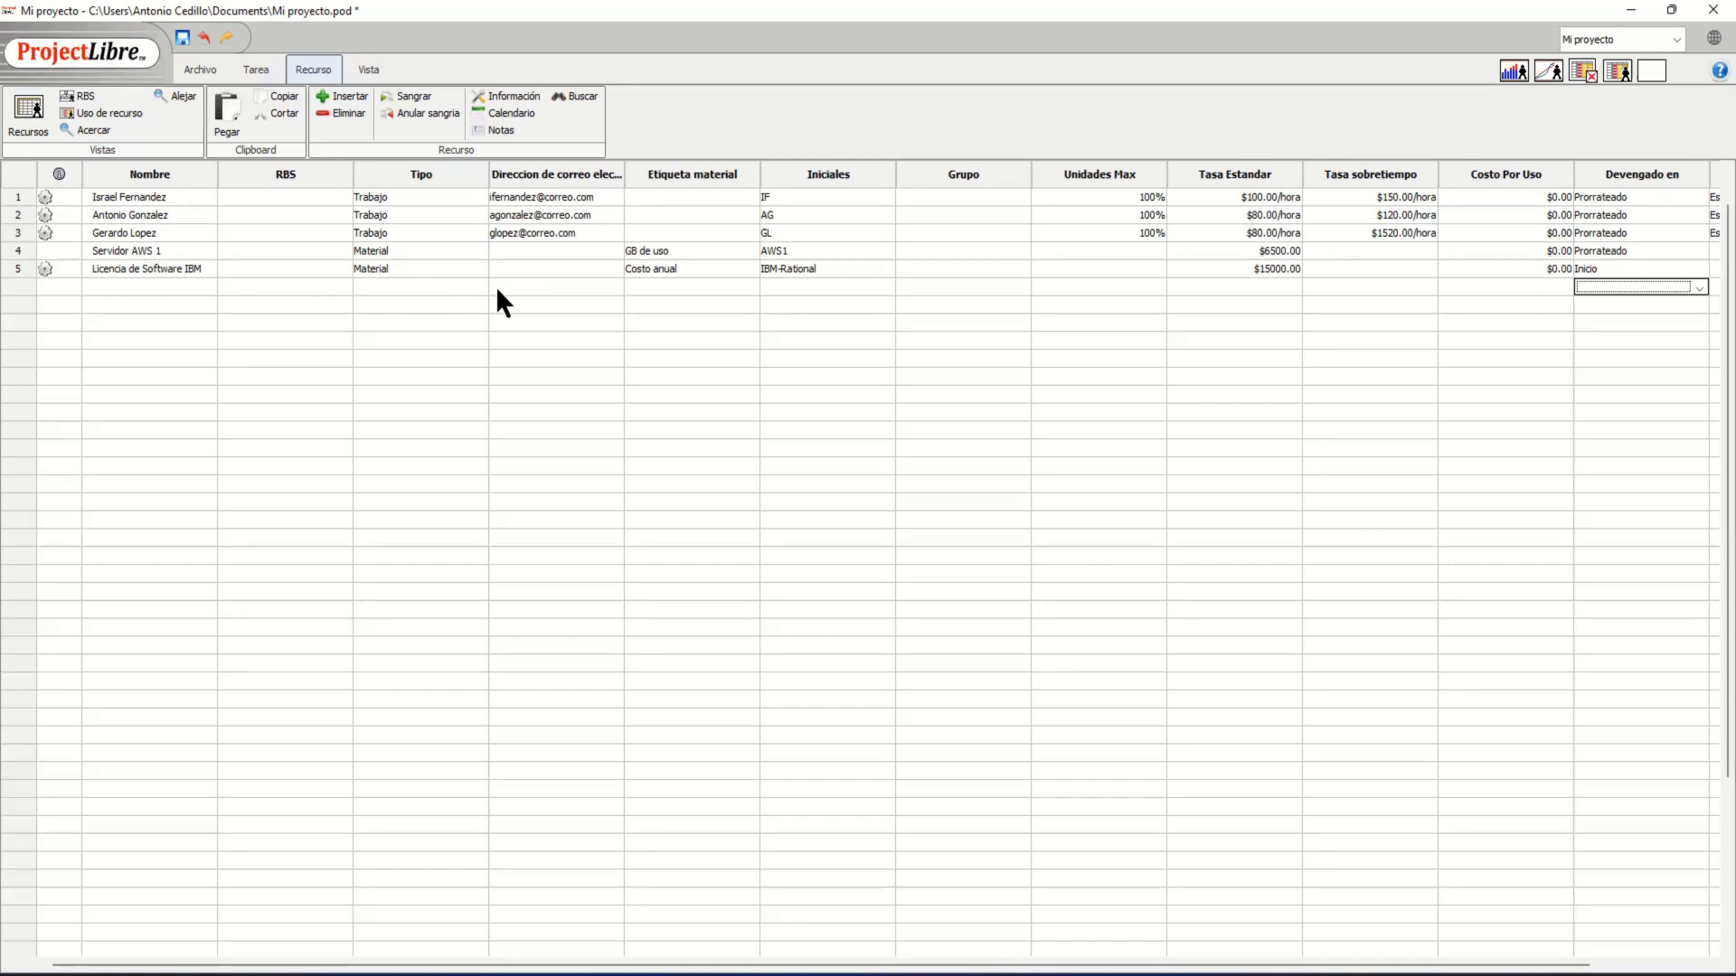
left_click(690, 171)
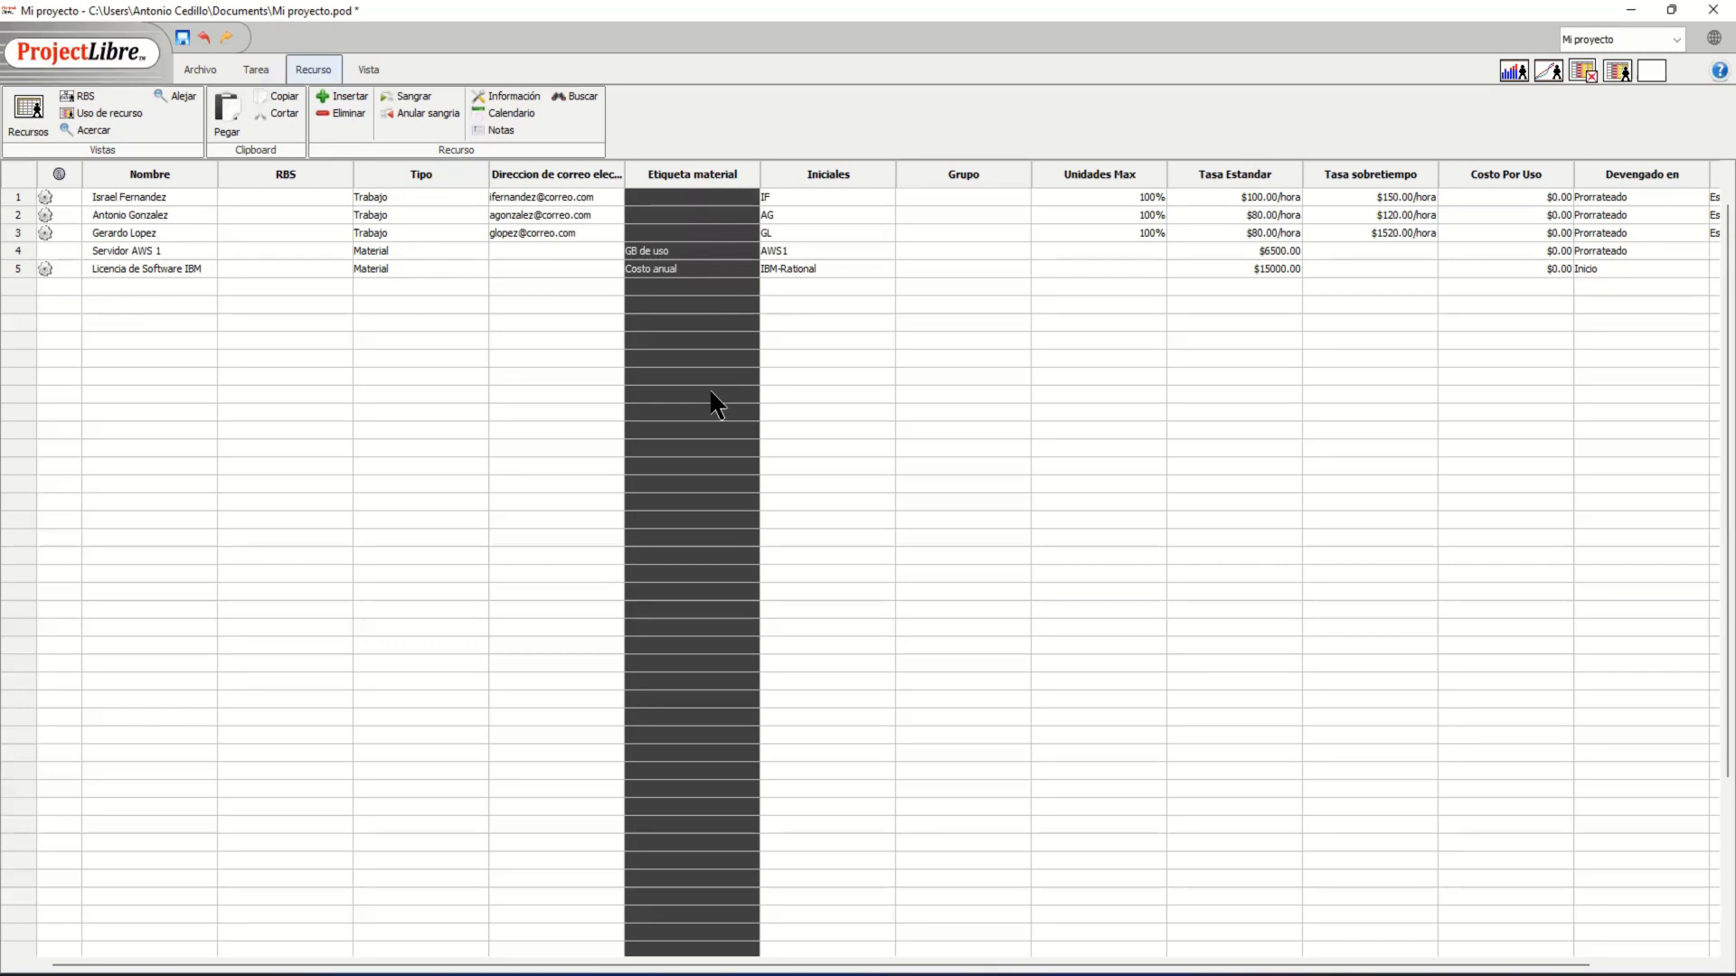
left_click(710, 394)
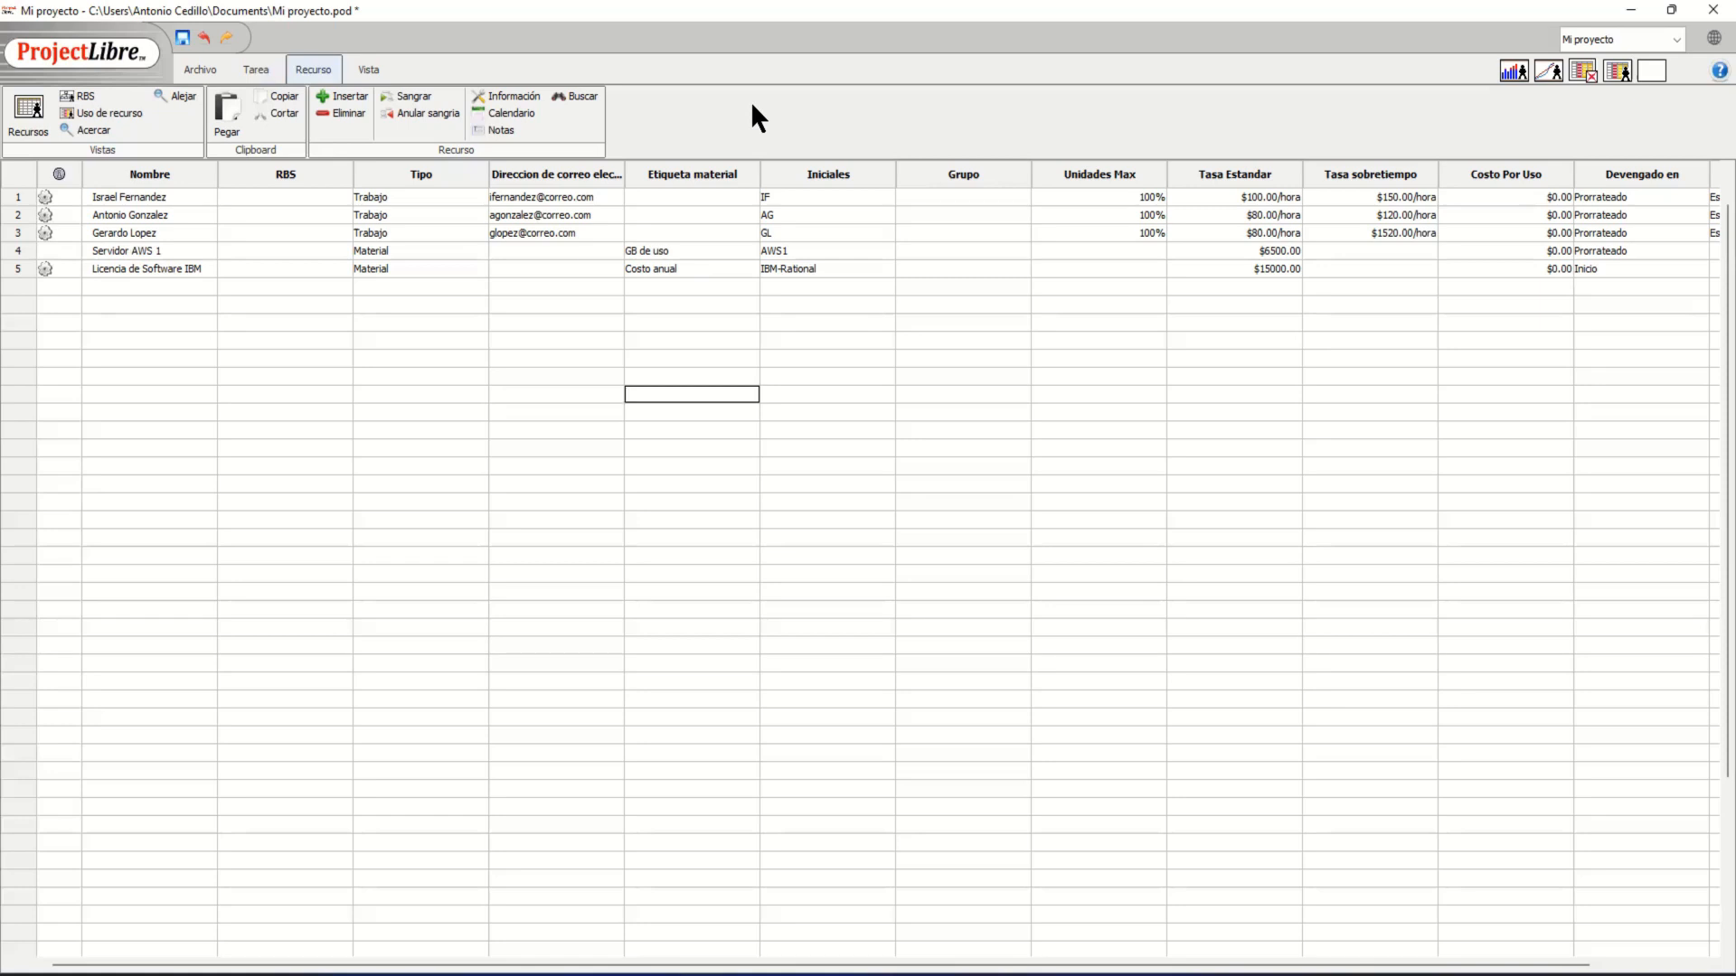
In the Gantt view, assign the first listed work resource to the task Requerimientos funcionales.
left_click(260, 70)
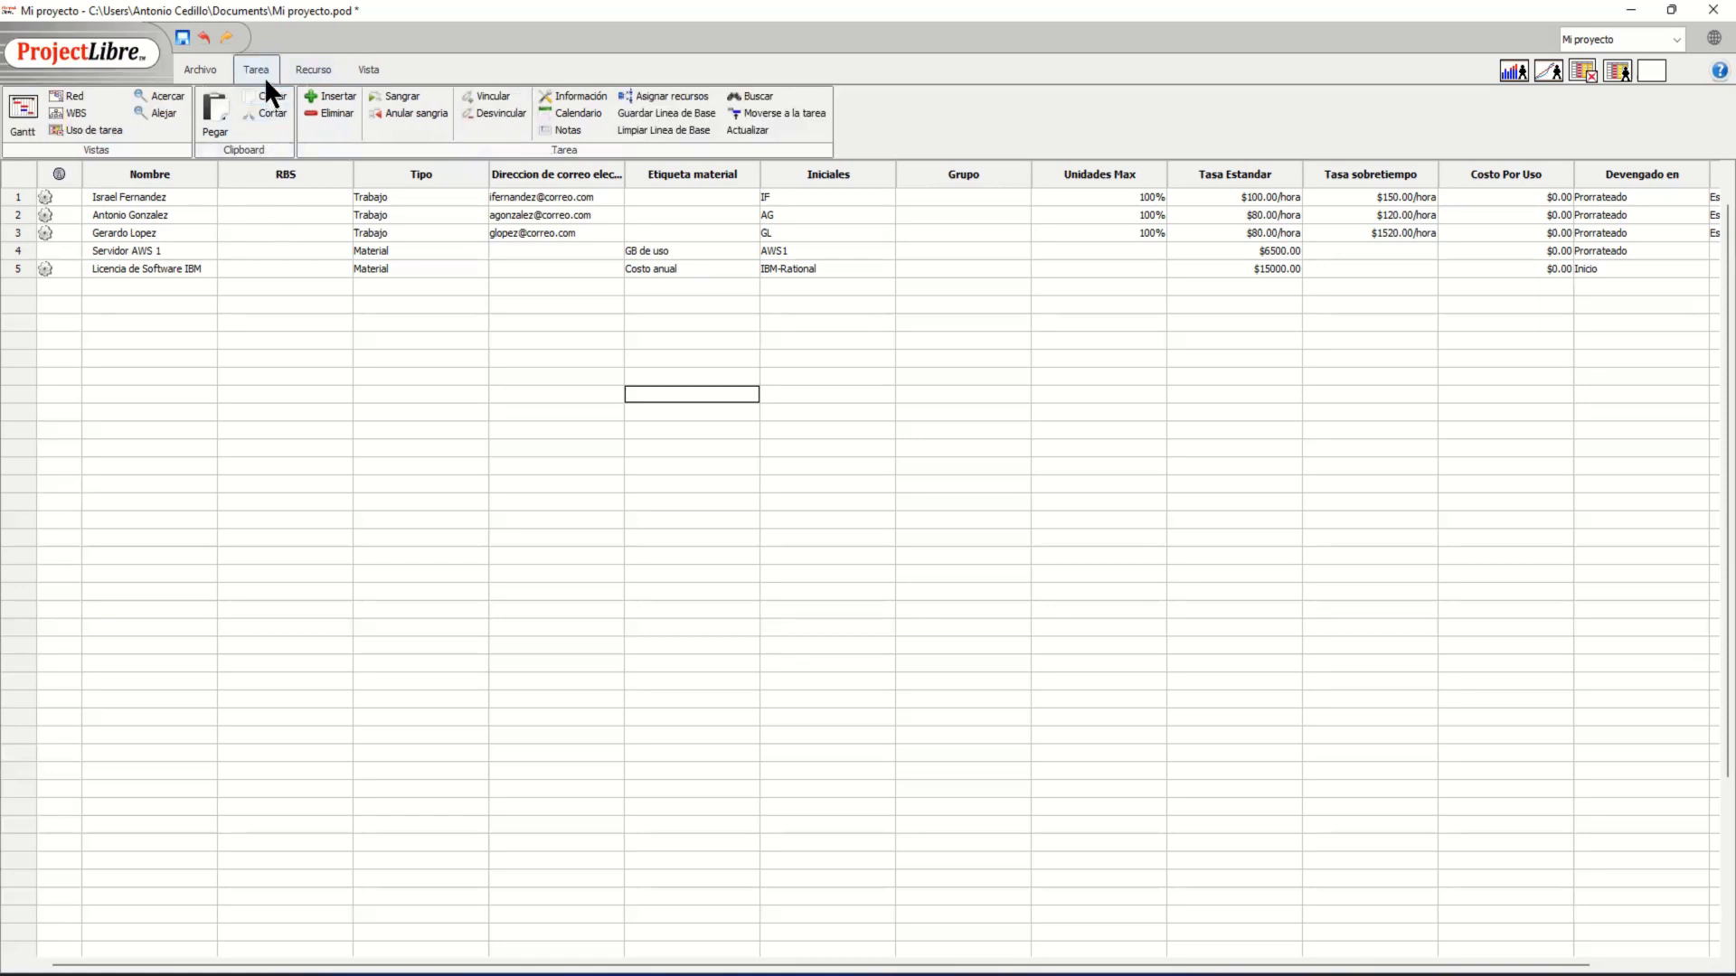
left_click(22, 126)
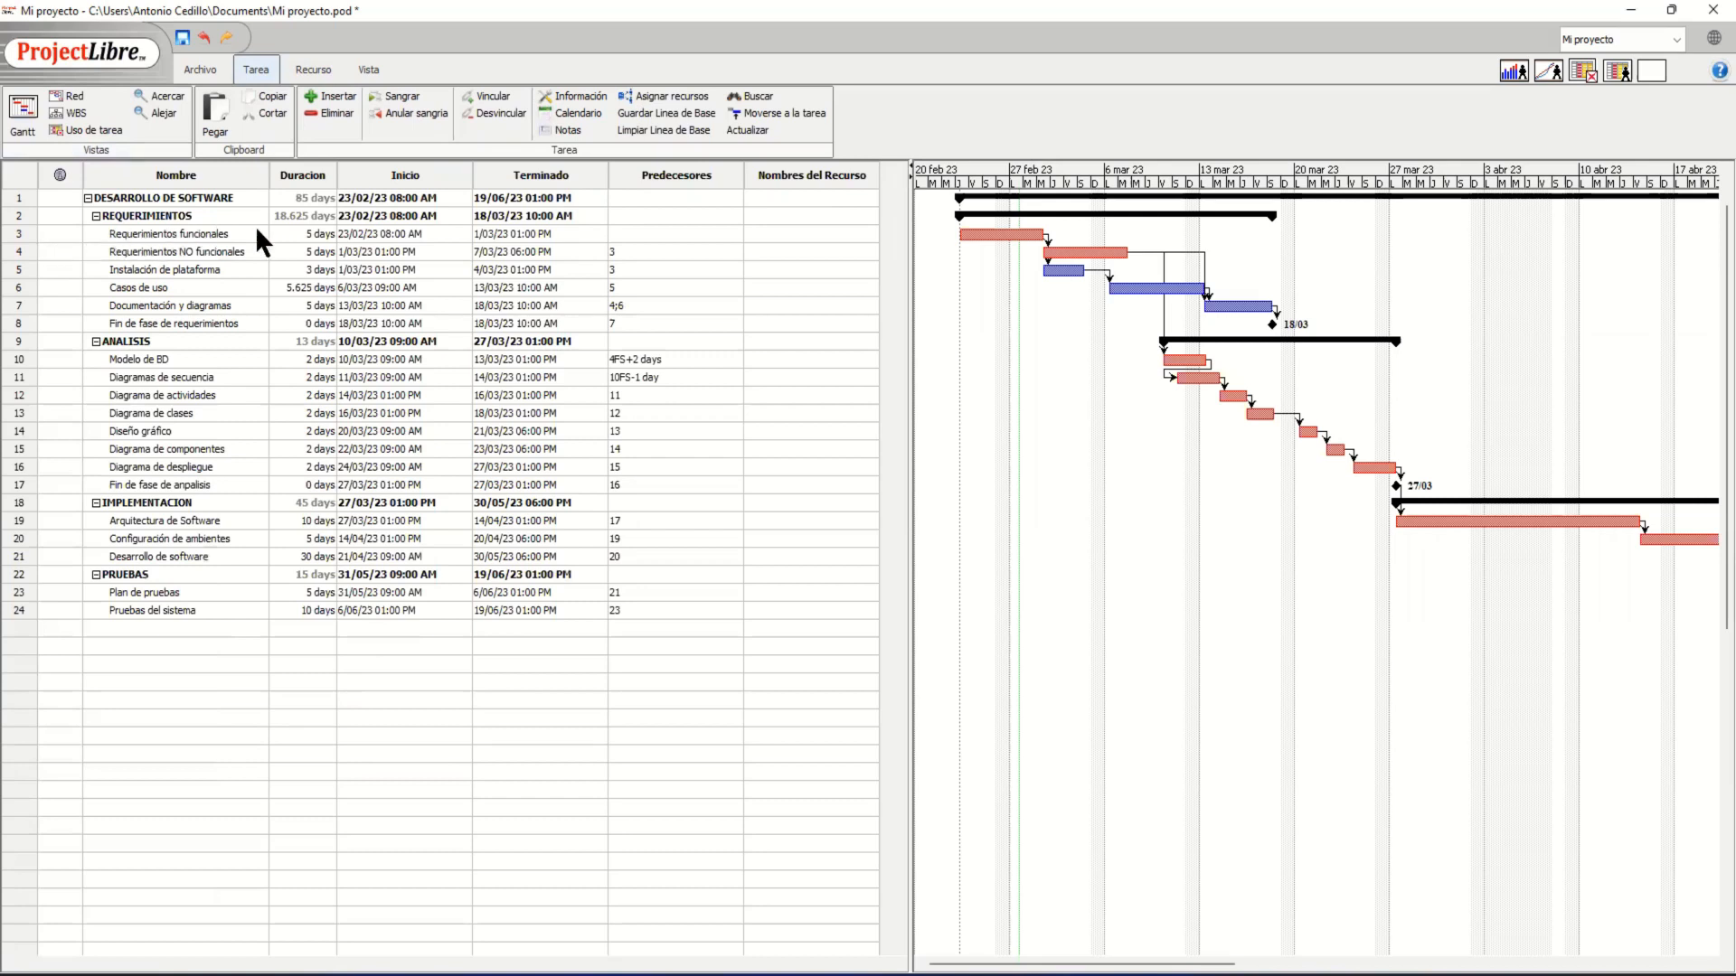
left_click(848, 234)
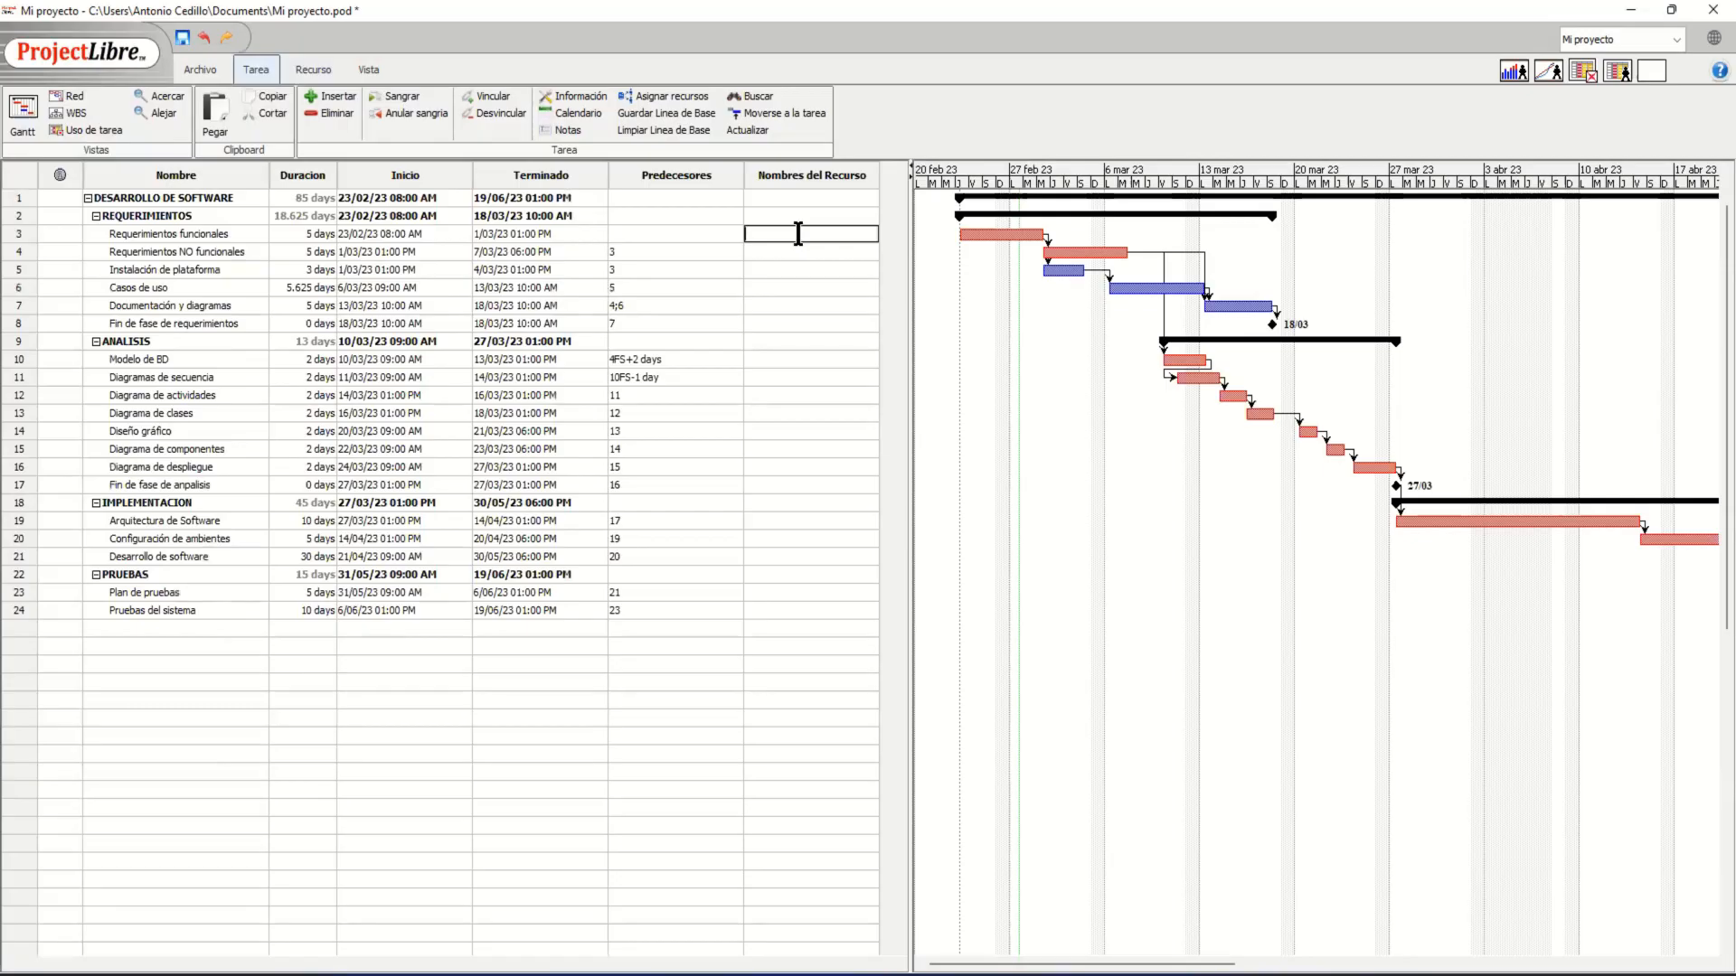
double_click(798, 233)
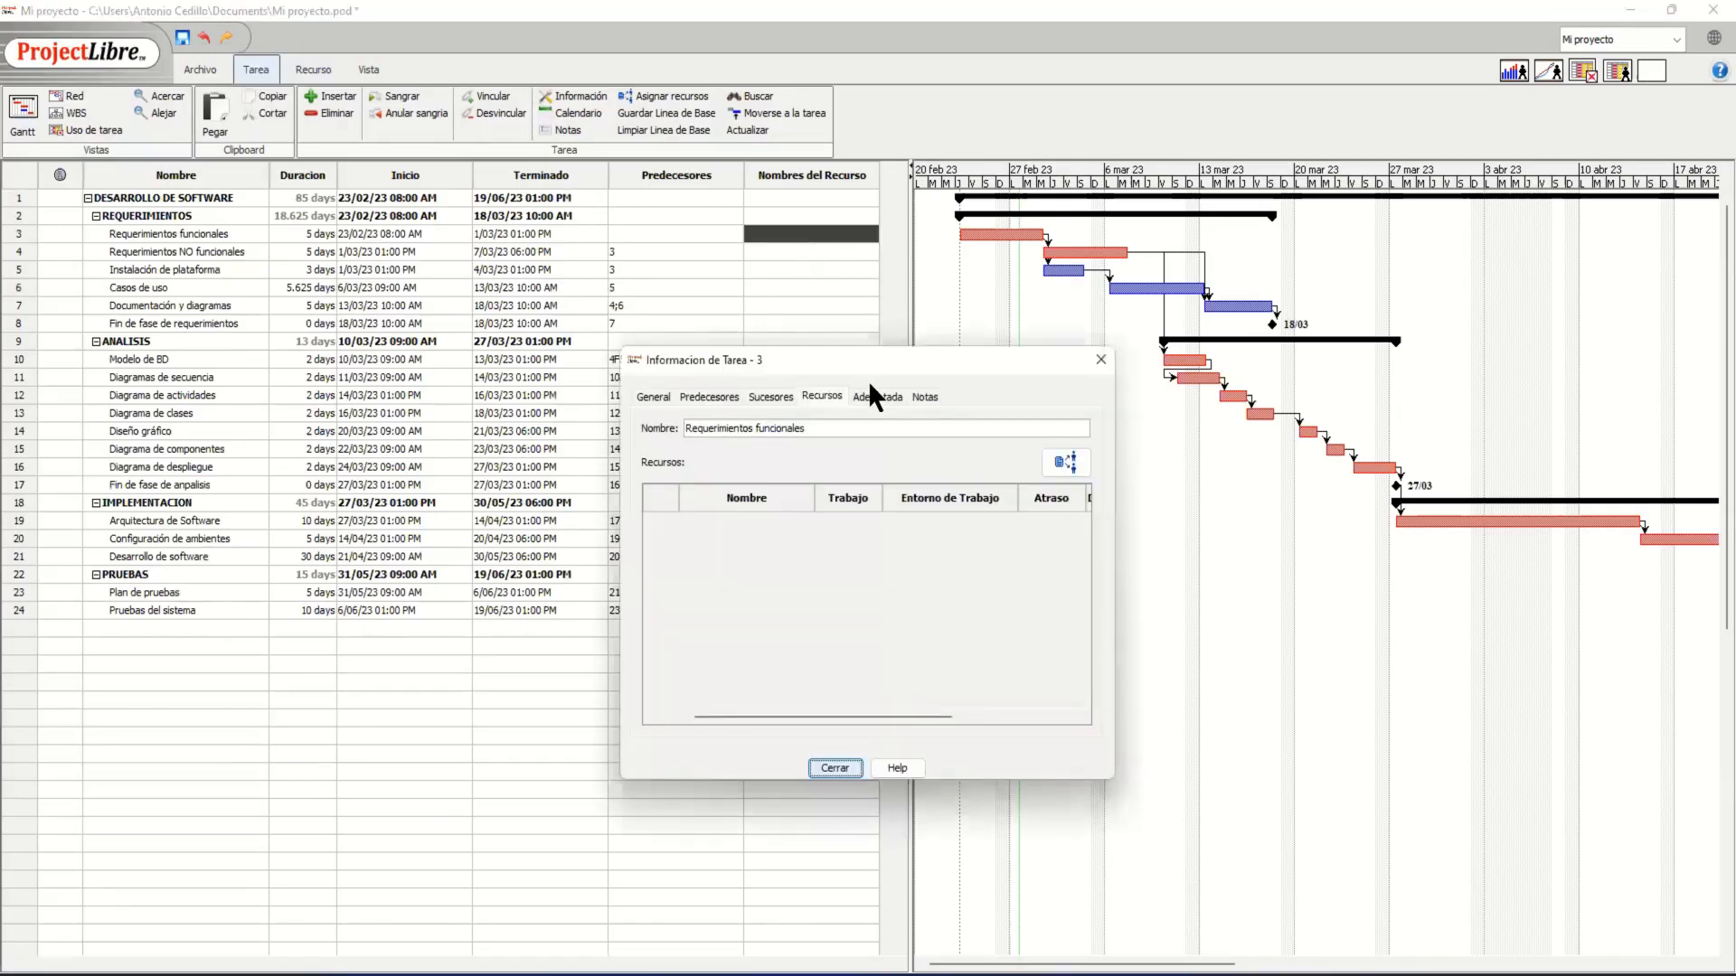
left_click_drag(874, 360, 862, 256)
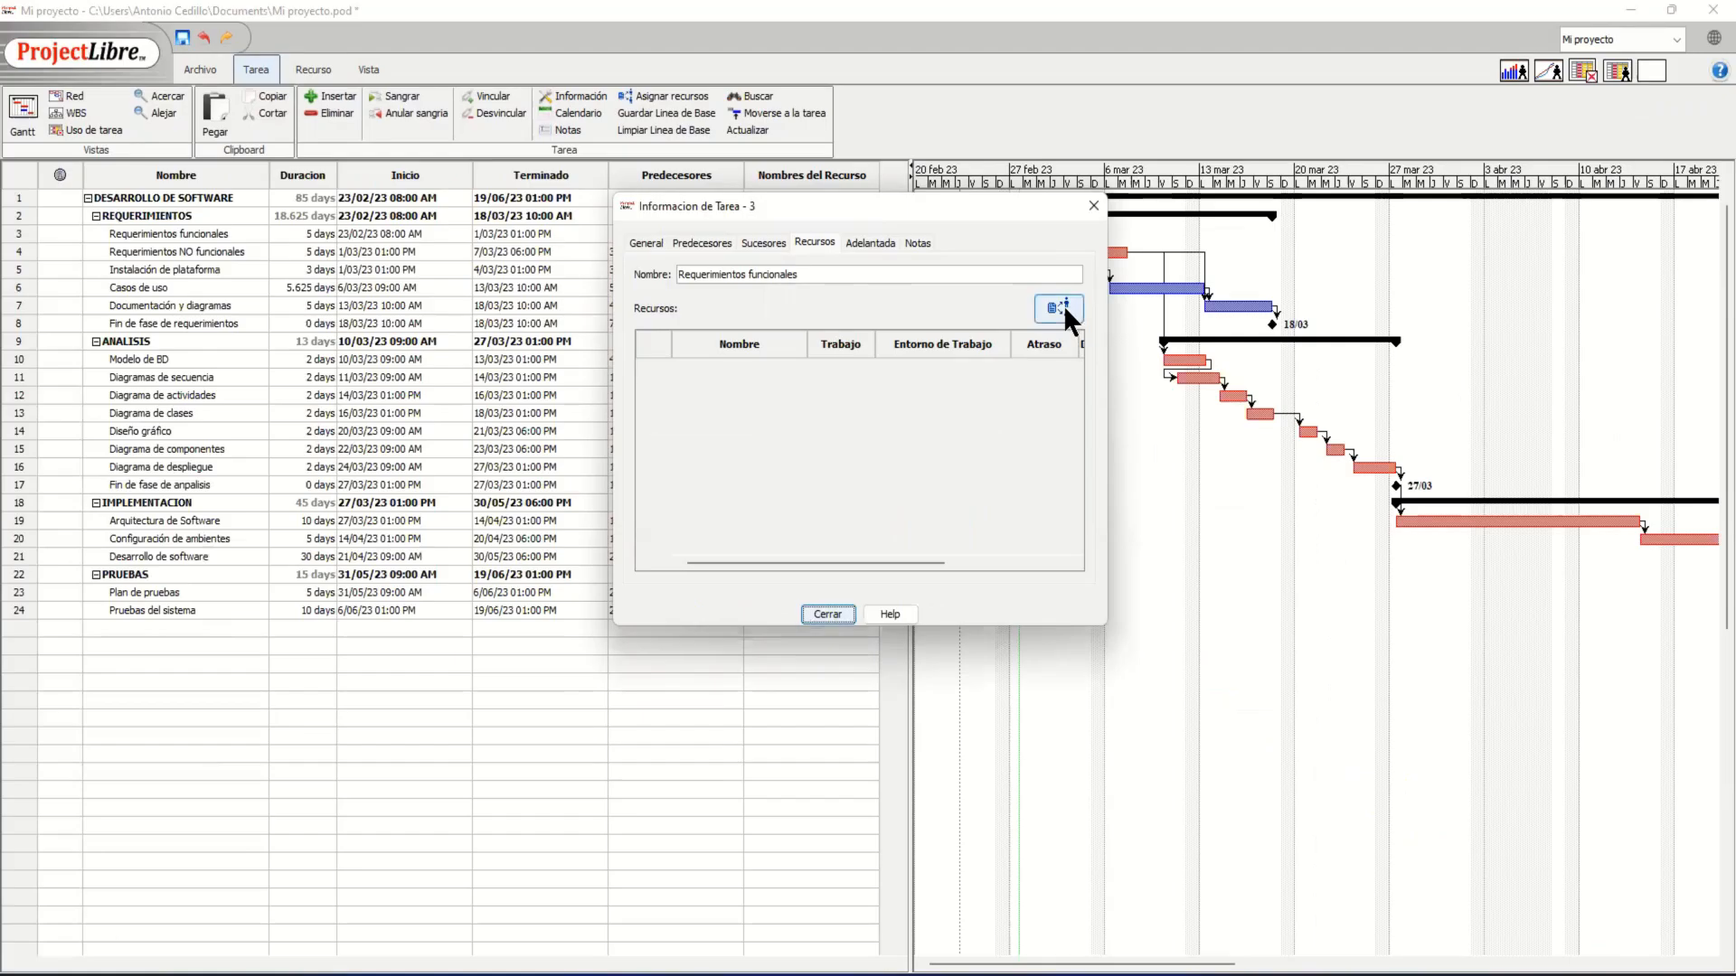
left_click(1060, 308)
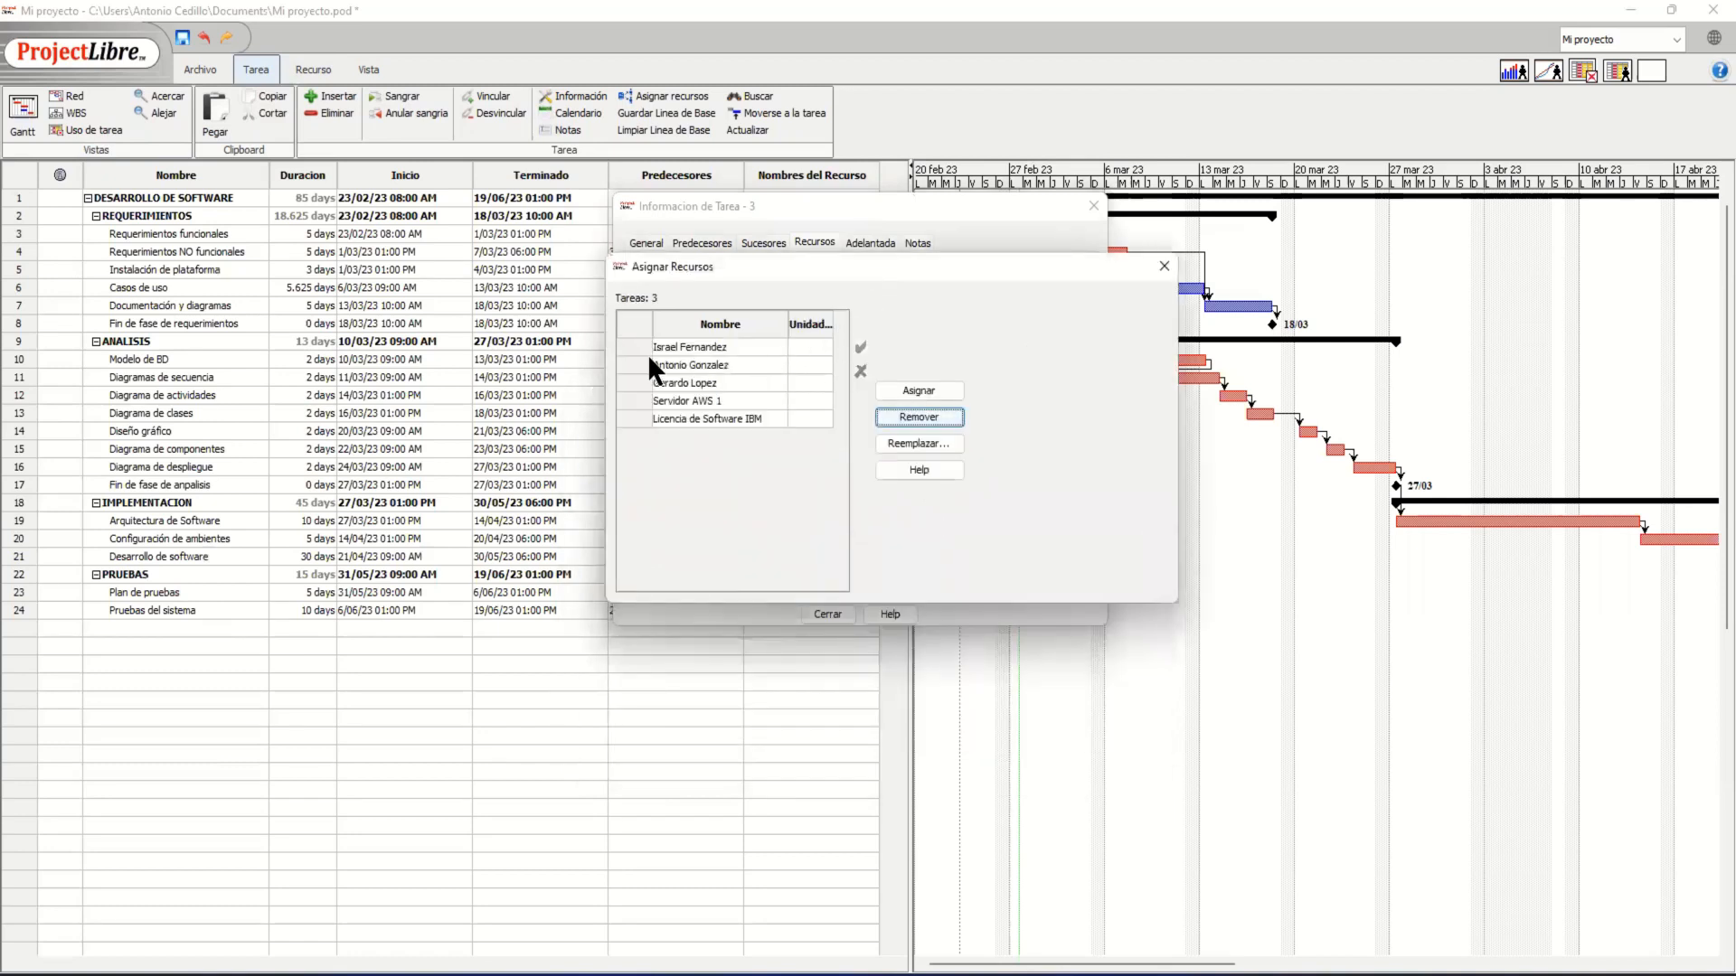
left_click(633, 345)
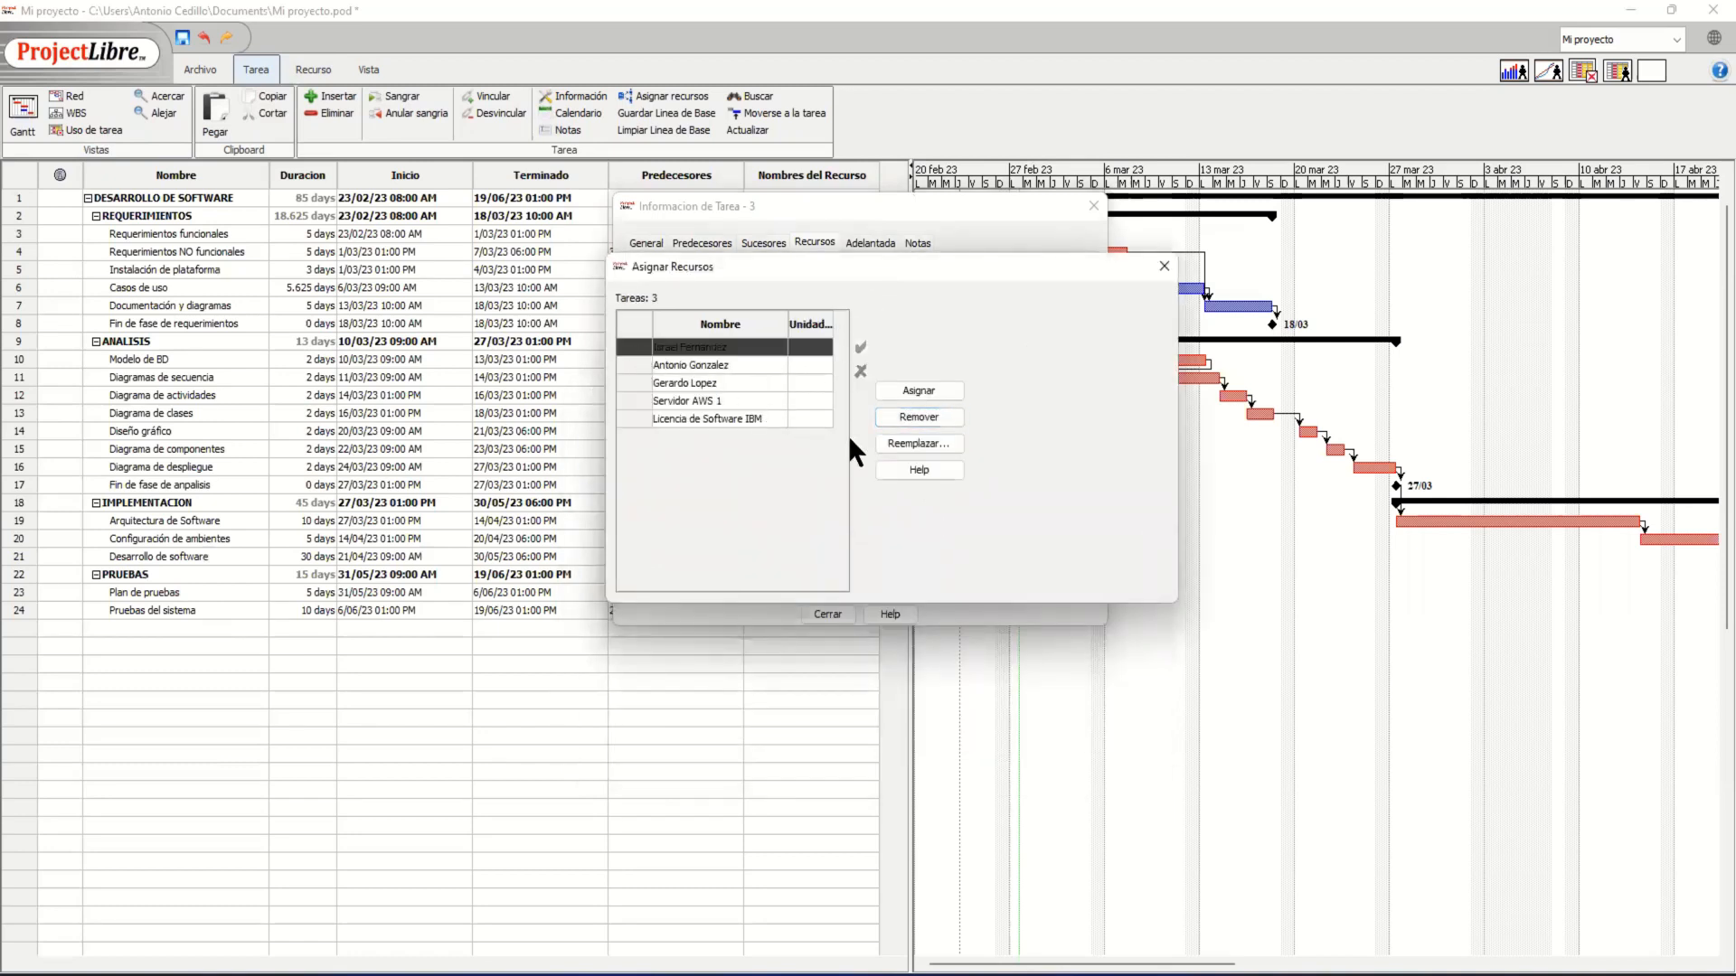
left_click(952, 388)
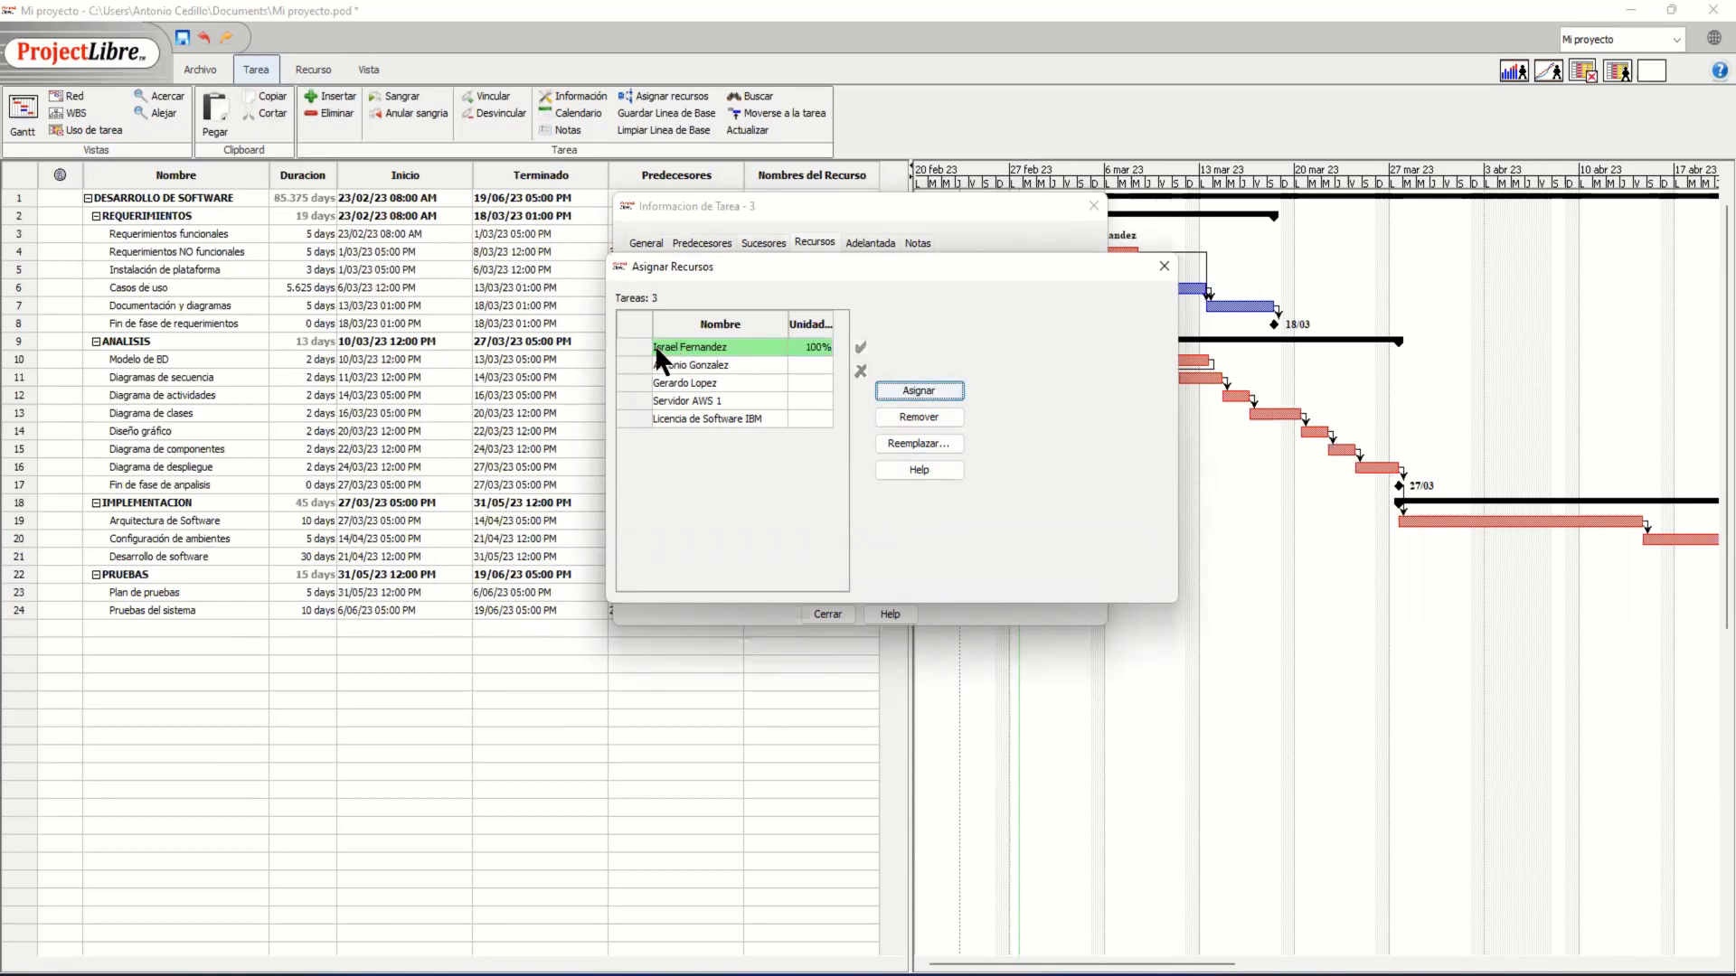
left_click(1162, 271)
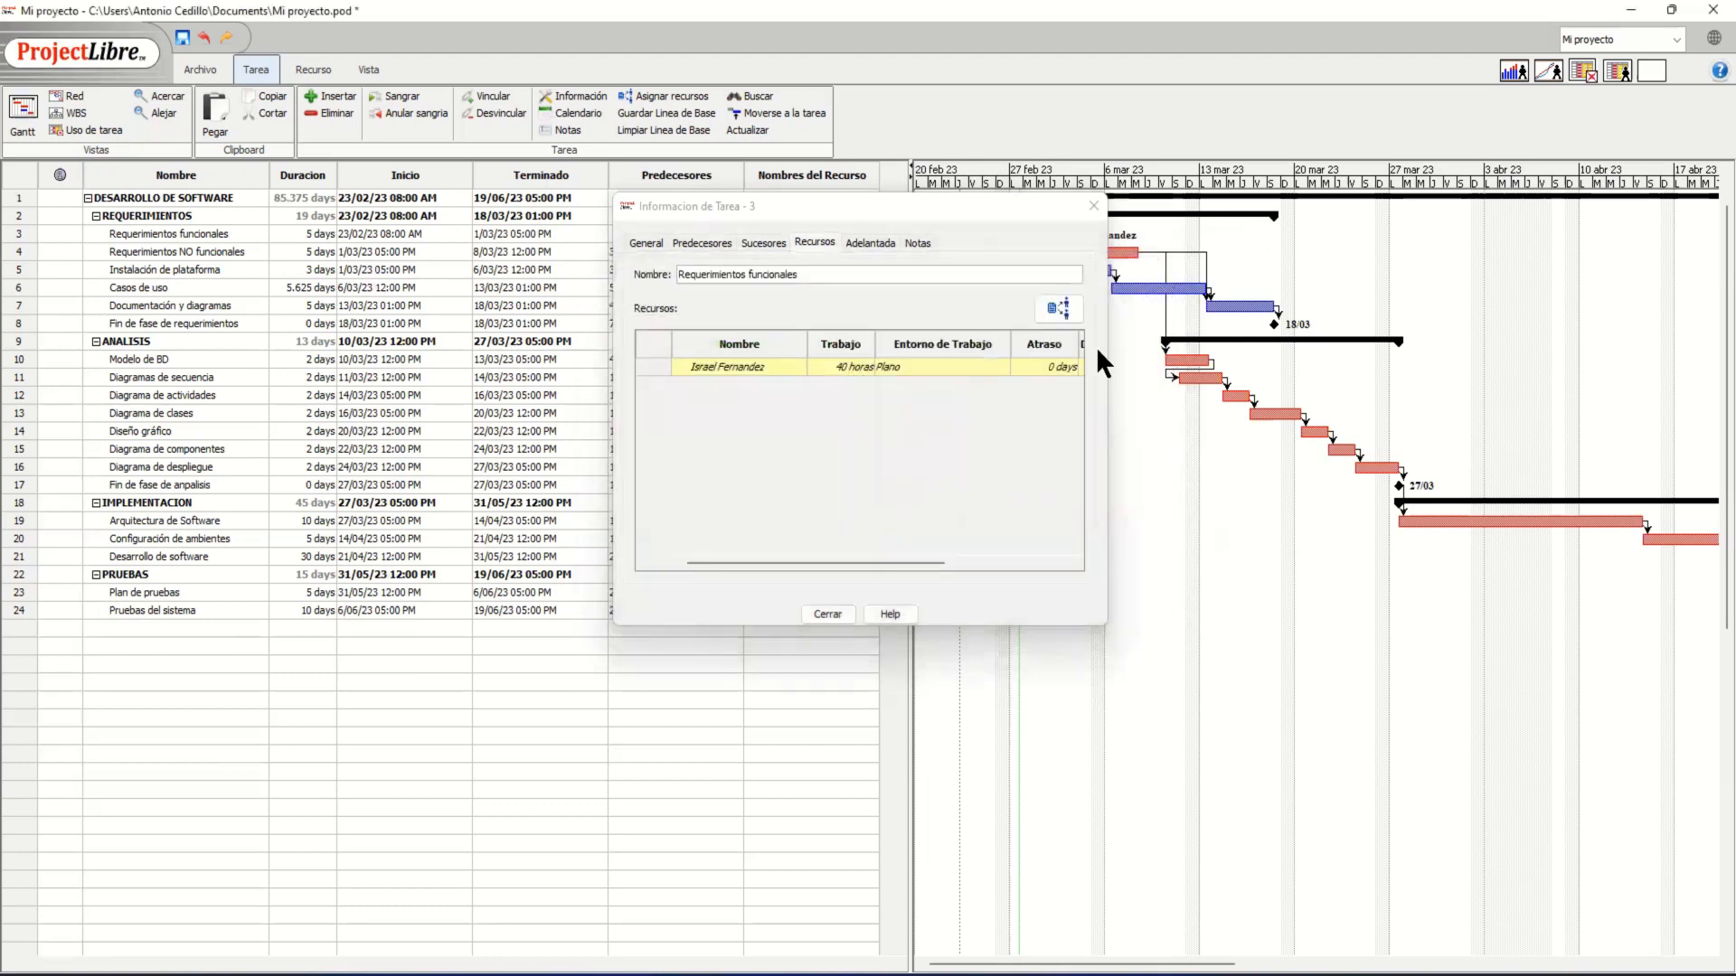
left_click(828, 613)
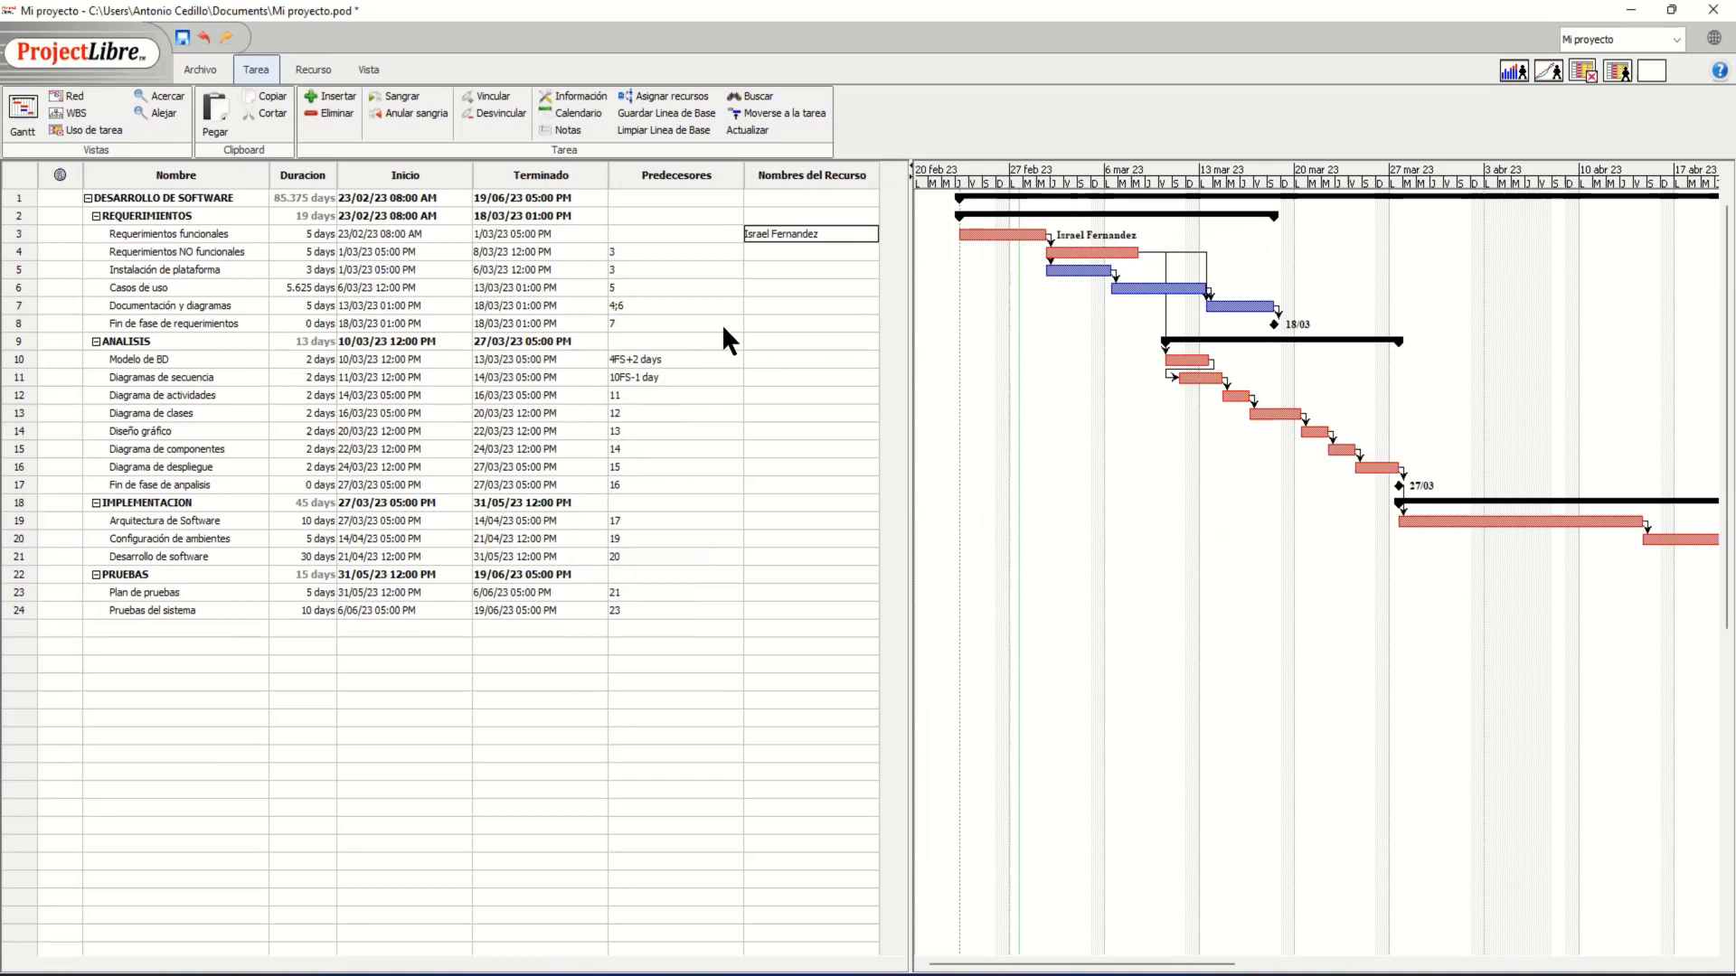
Check the first work resource's standard rate in the resource sheet and return to the Gantt view.
left_click(324, 65)
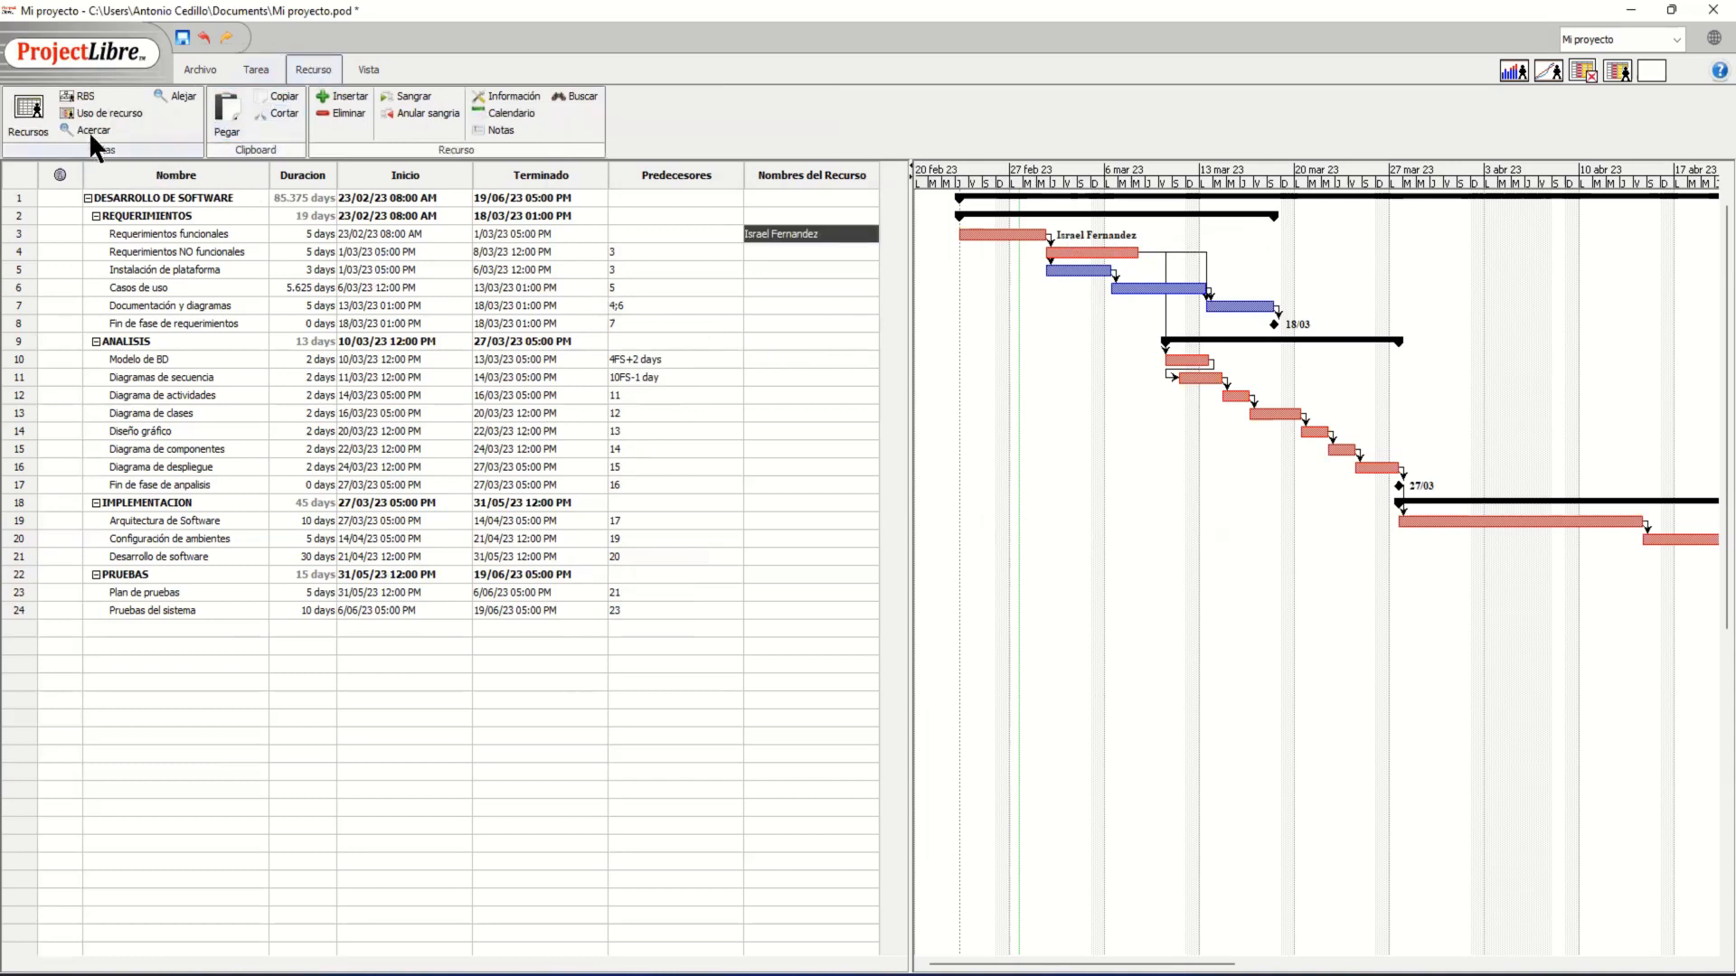
left_click(22, 113)
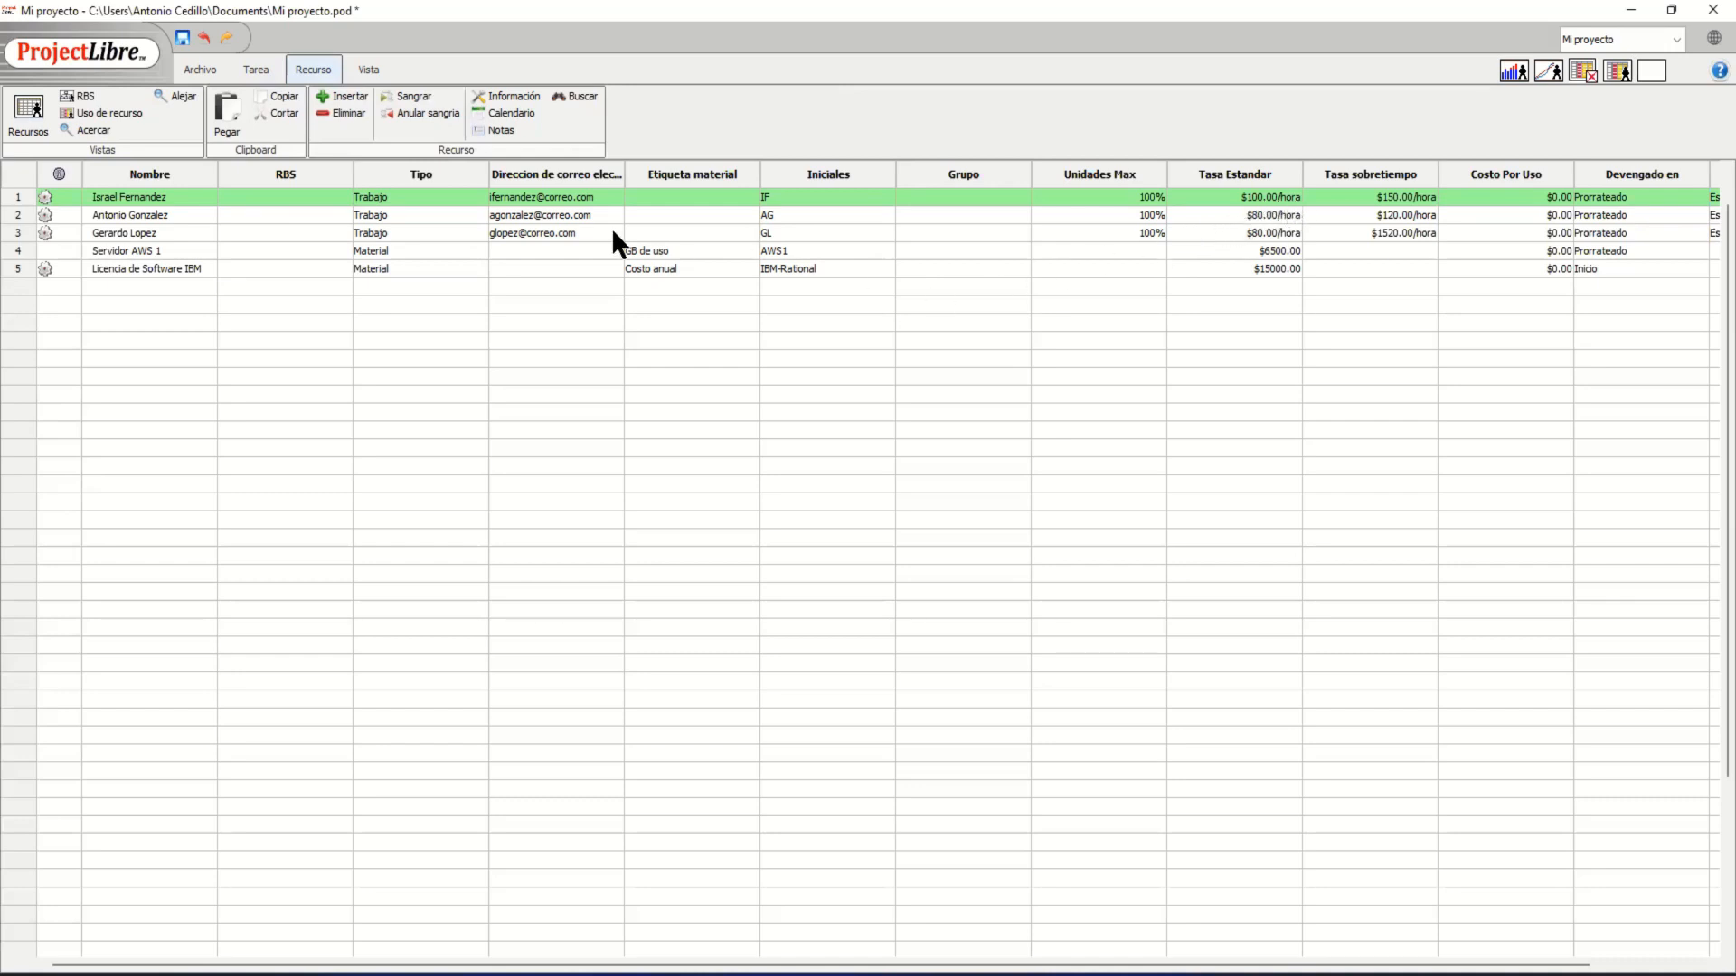
left_click(244, 70)
left_click(29, 116)
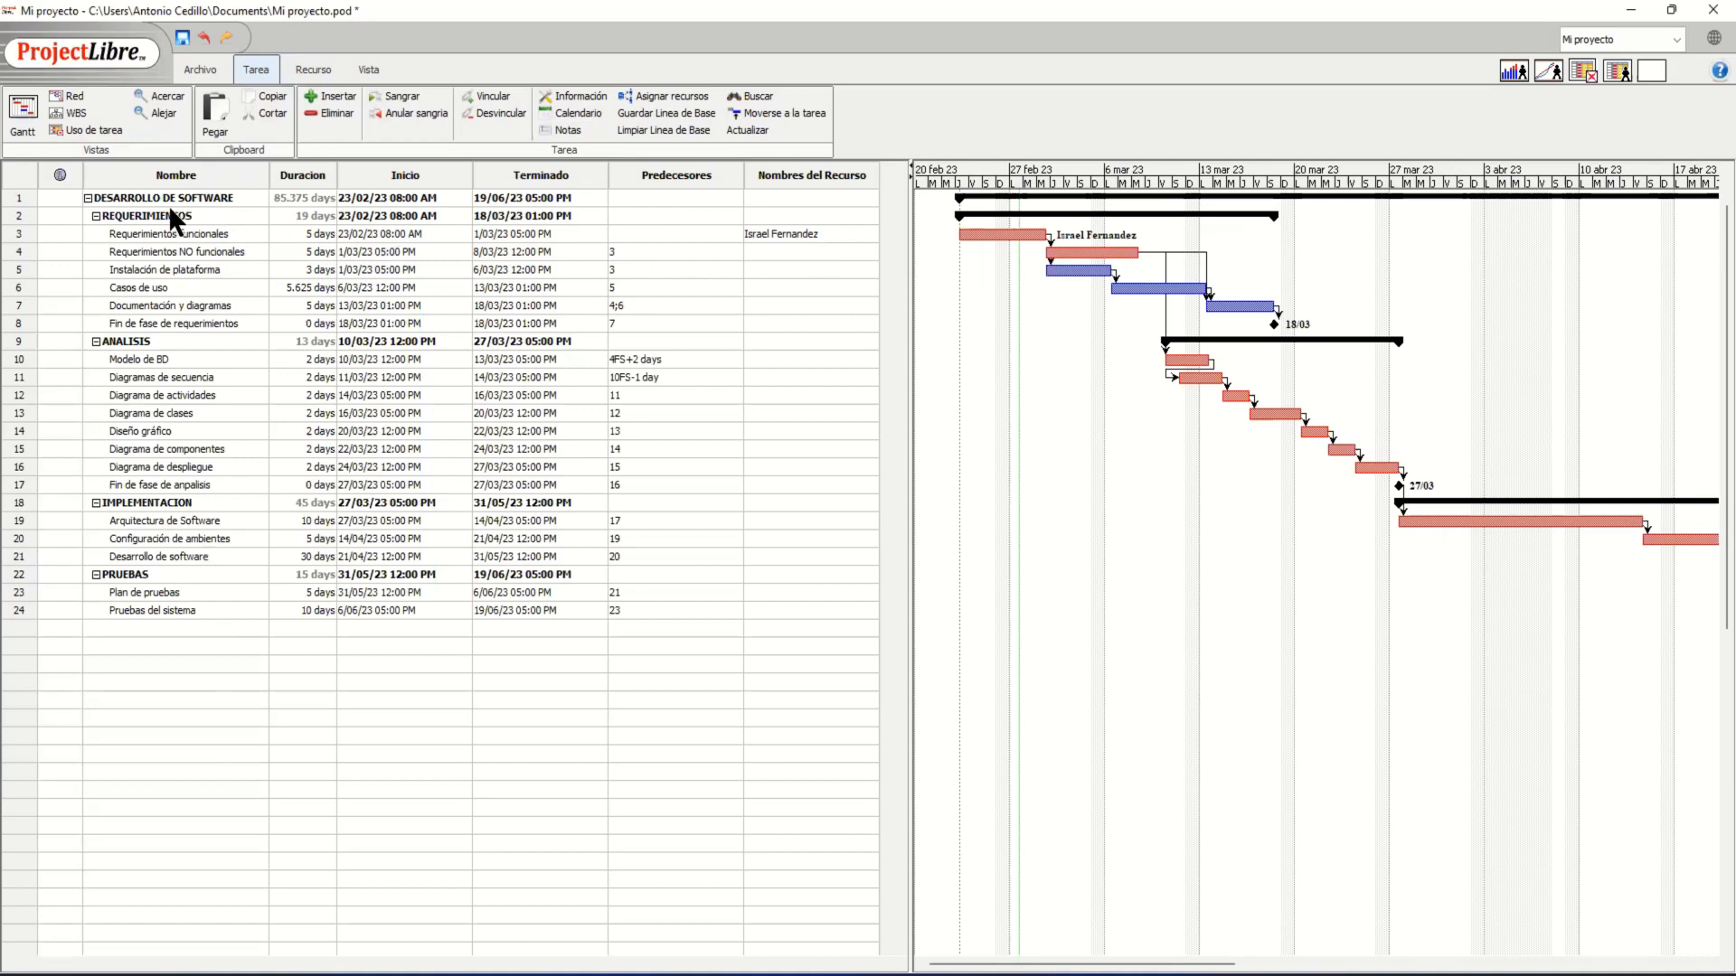
Examine the cost of Requerimientos funcionales and its parent phase in the WBS chart, and return to the Gantt view.
left_click(61, 113)
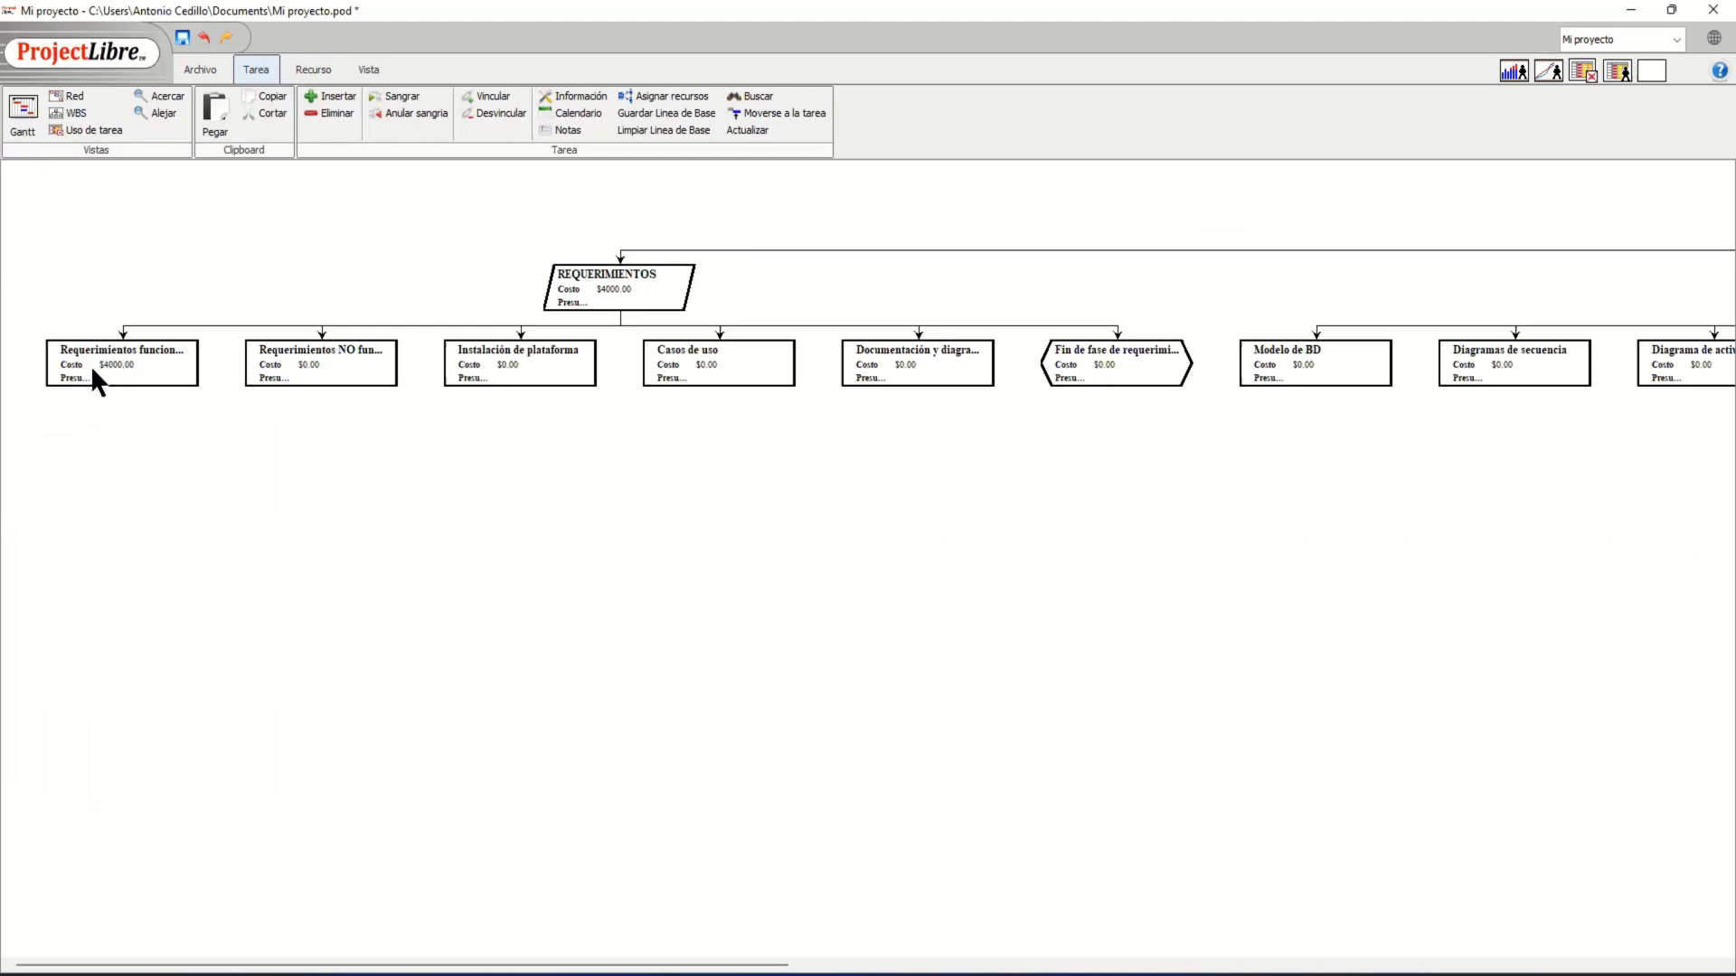
left_click(135, 370)
left_click(170, 396)
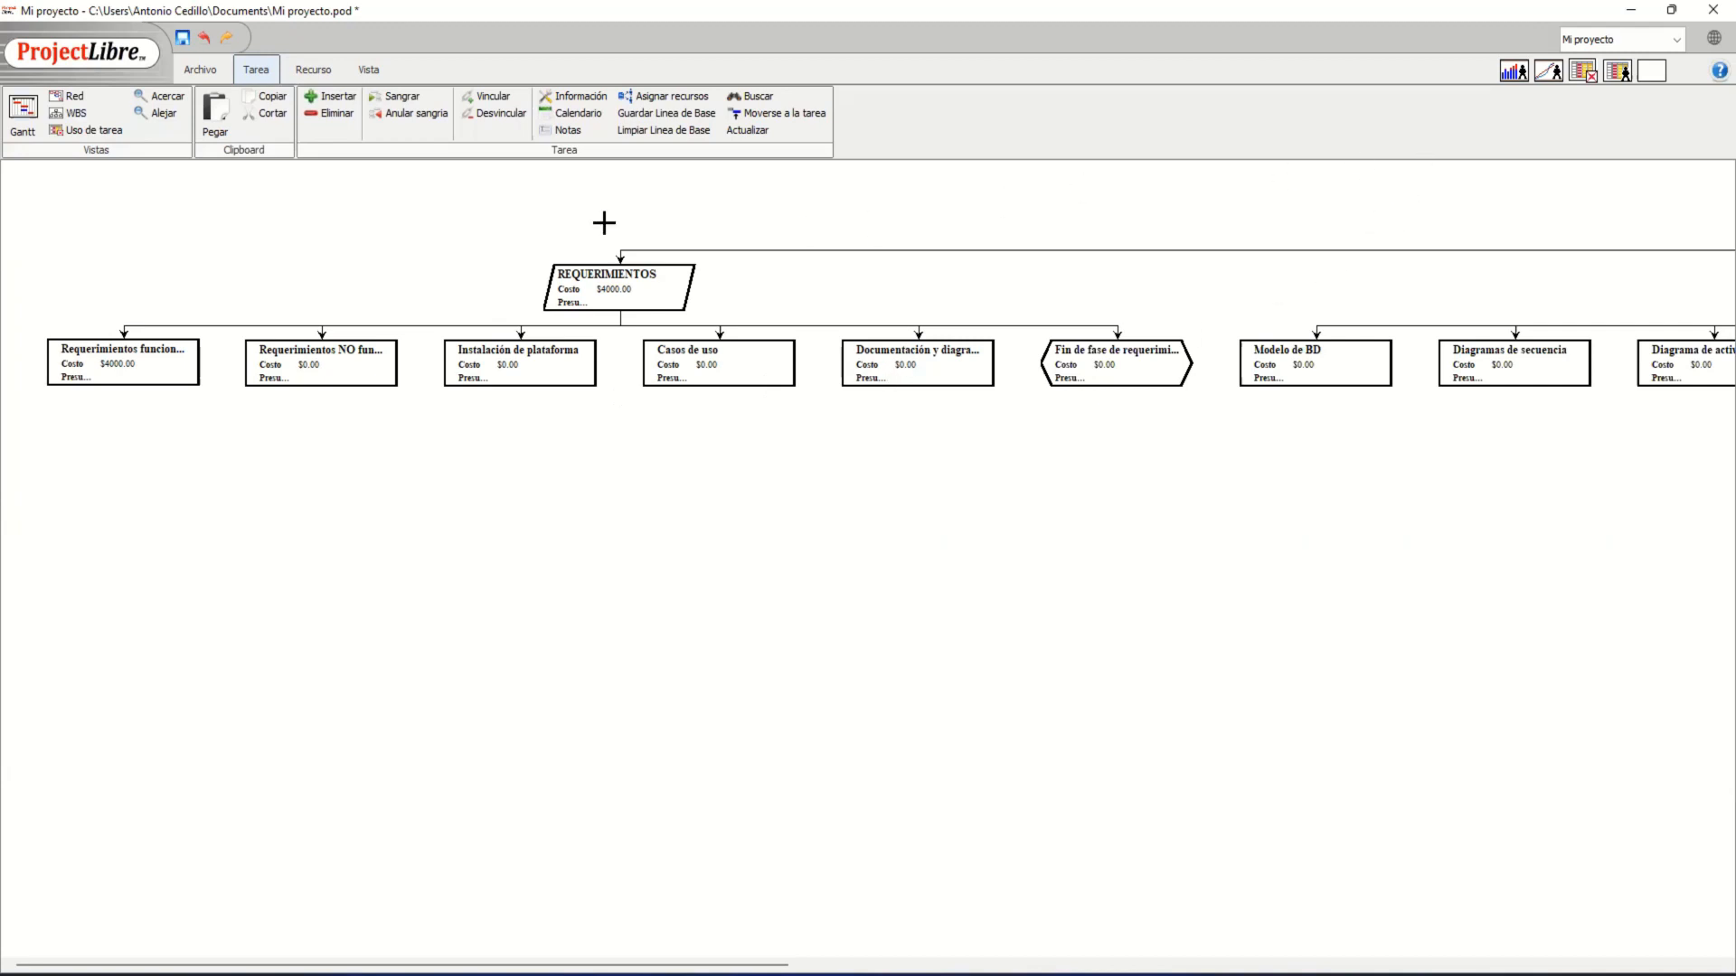
left_click(25, 134)
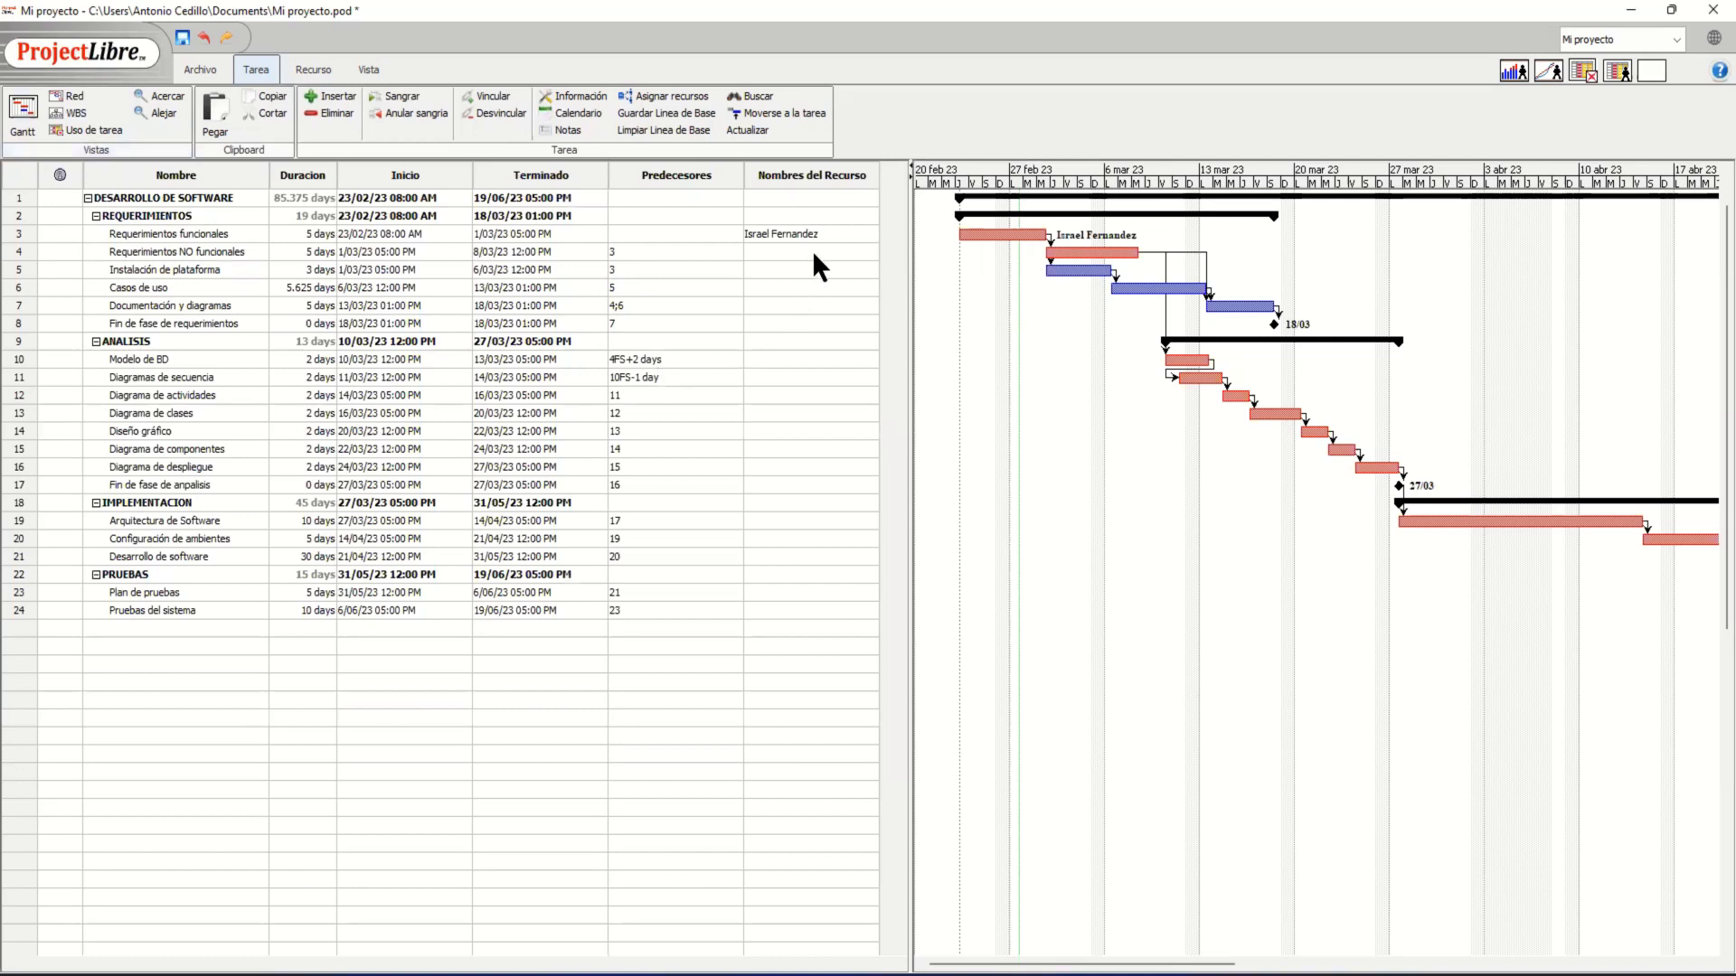
Assign the second listed work resource to the task Requerimientos NO funcionales.
left_click(844, 253)
double_click(844, 253)
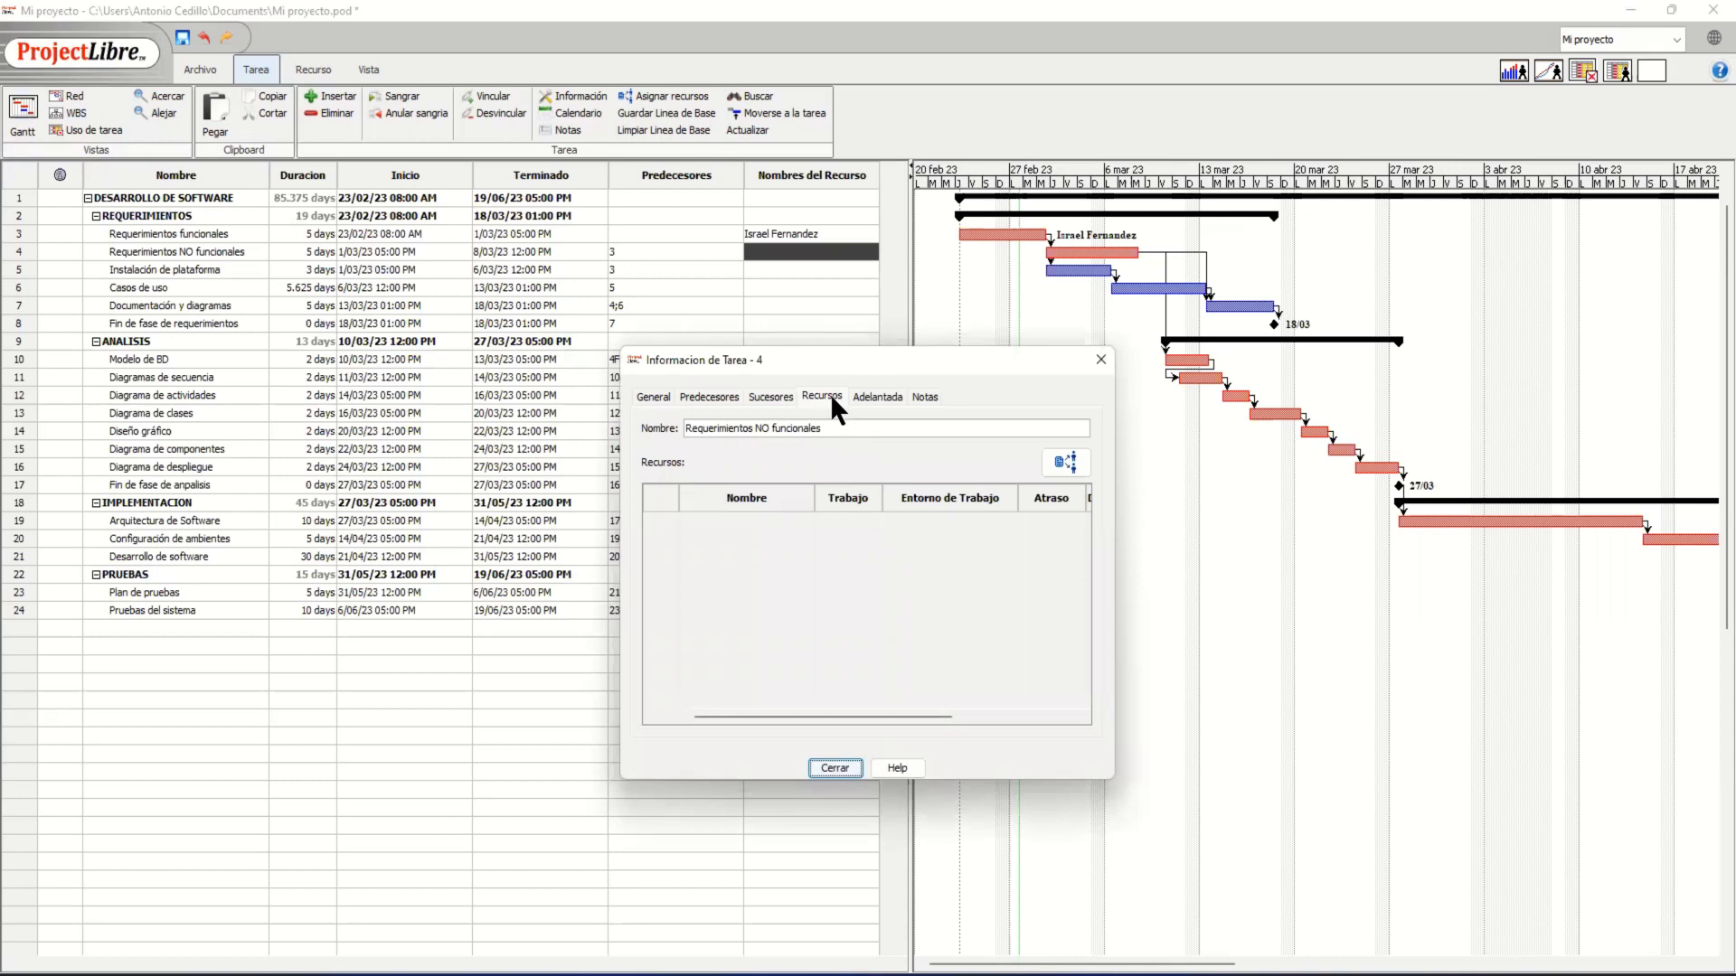
left_click(1067, 463)
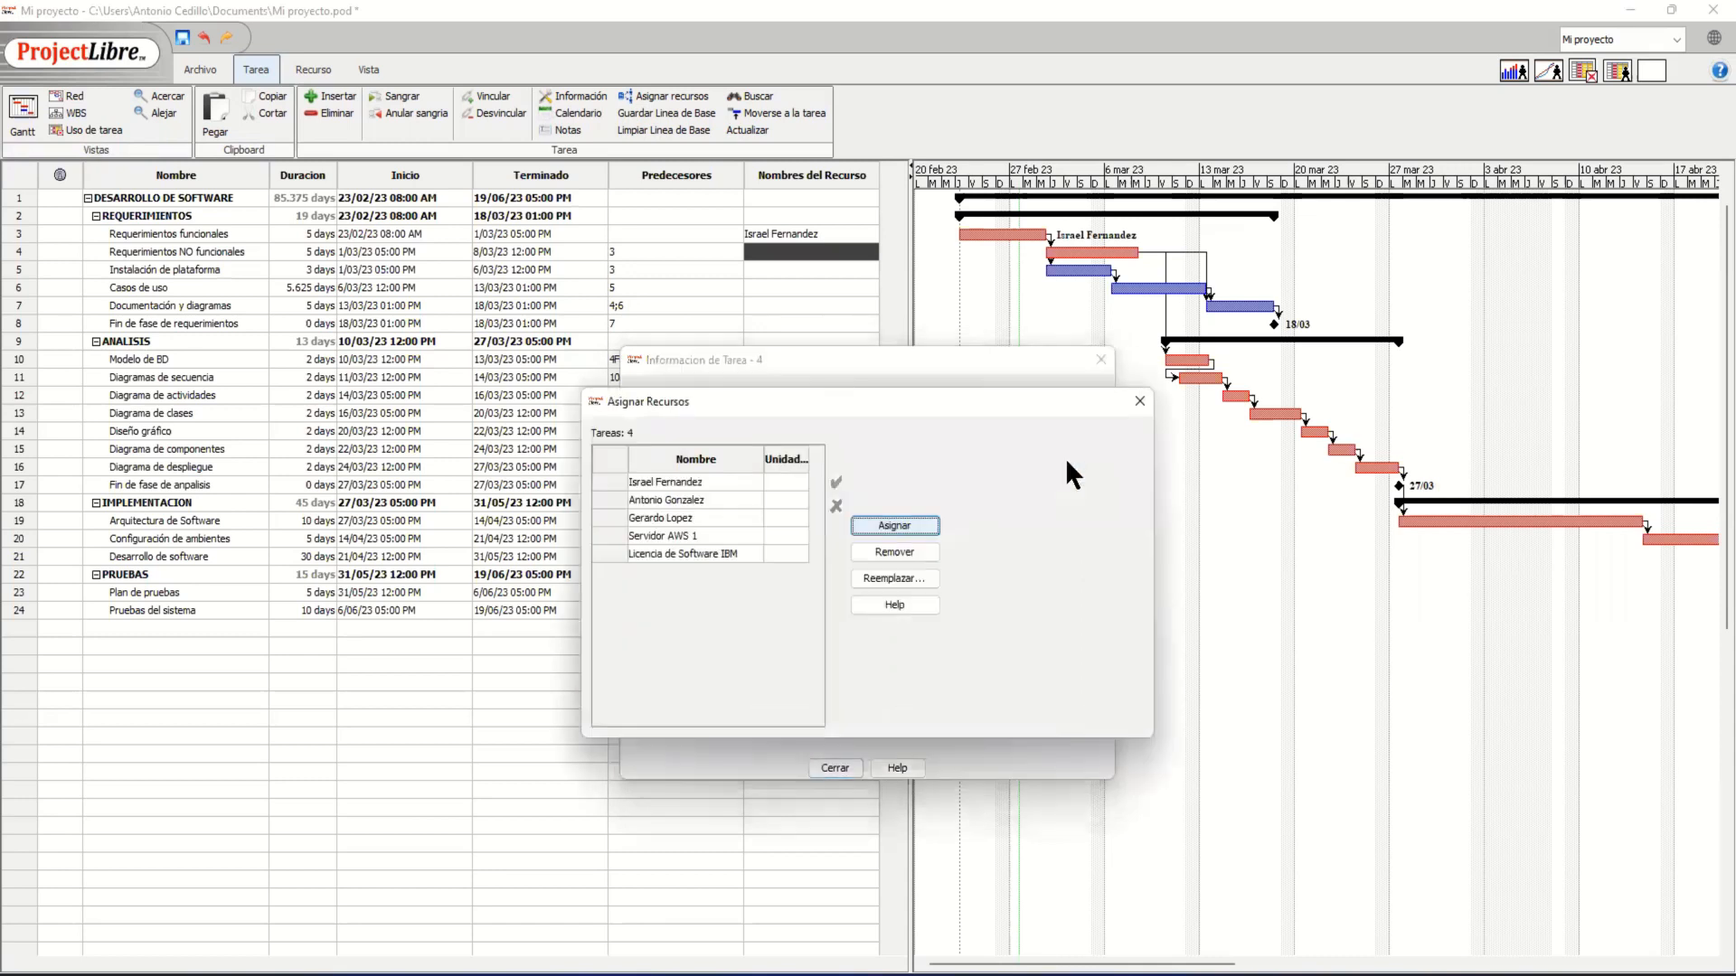
left_click(612, 498)
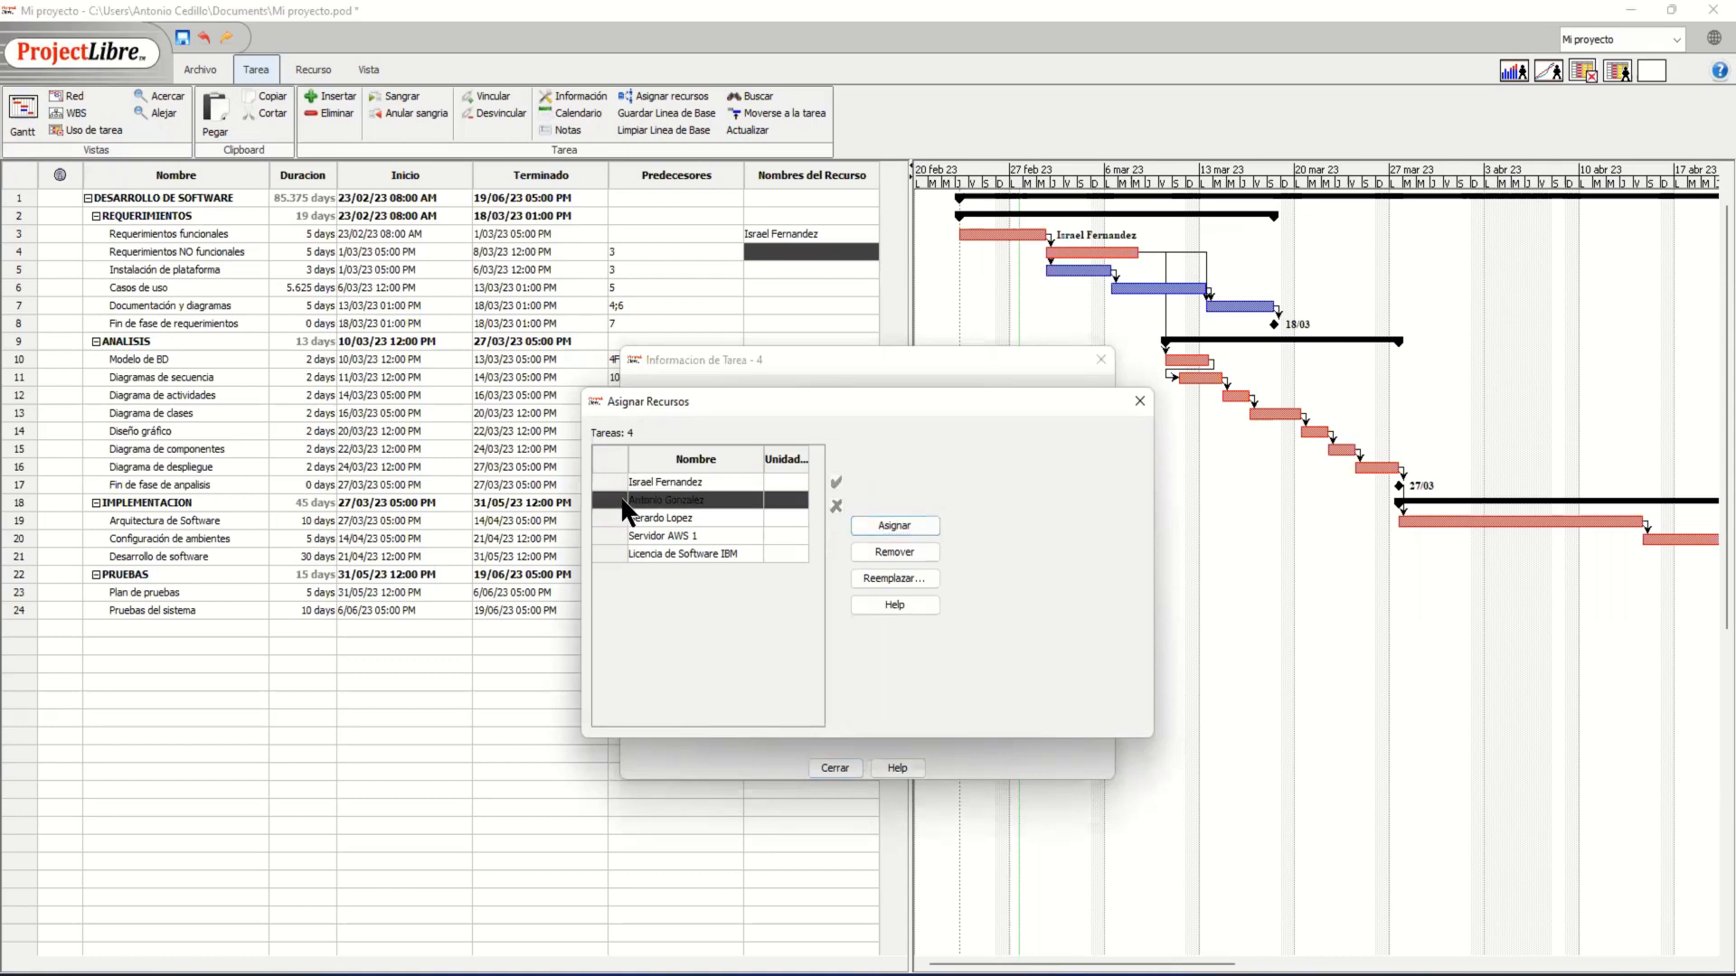
left_click(888, 527)
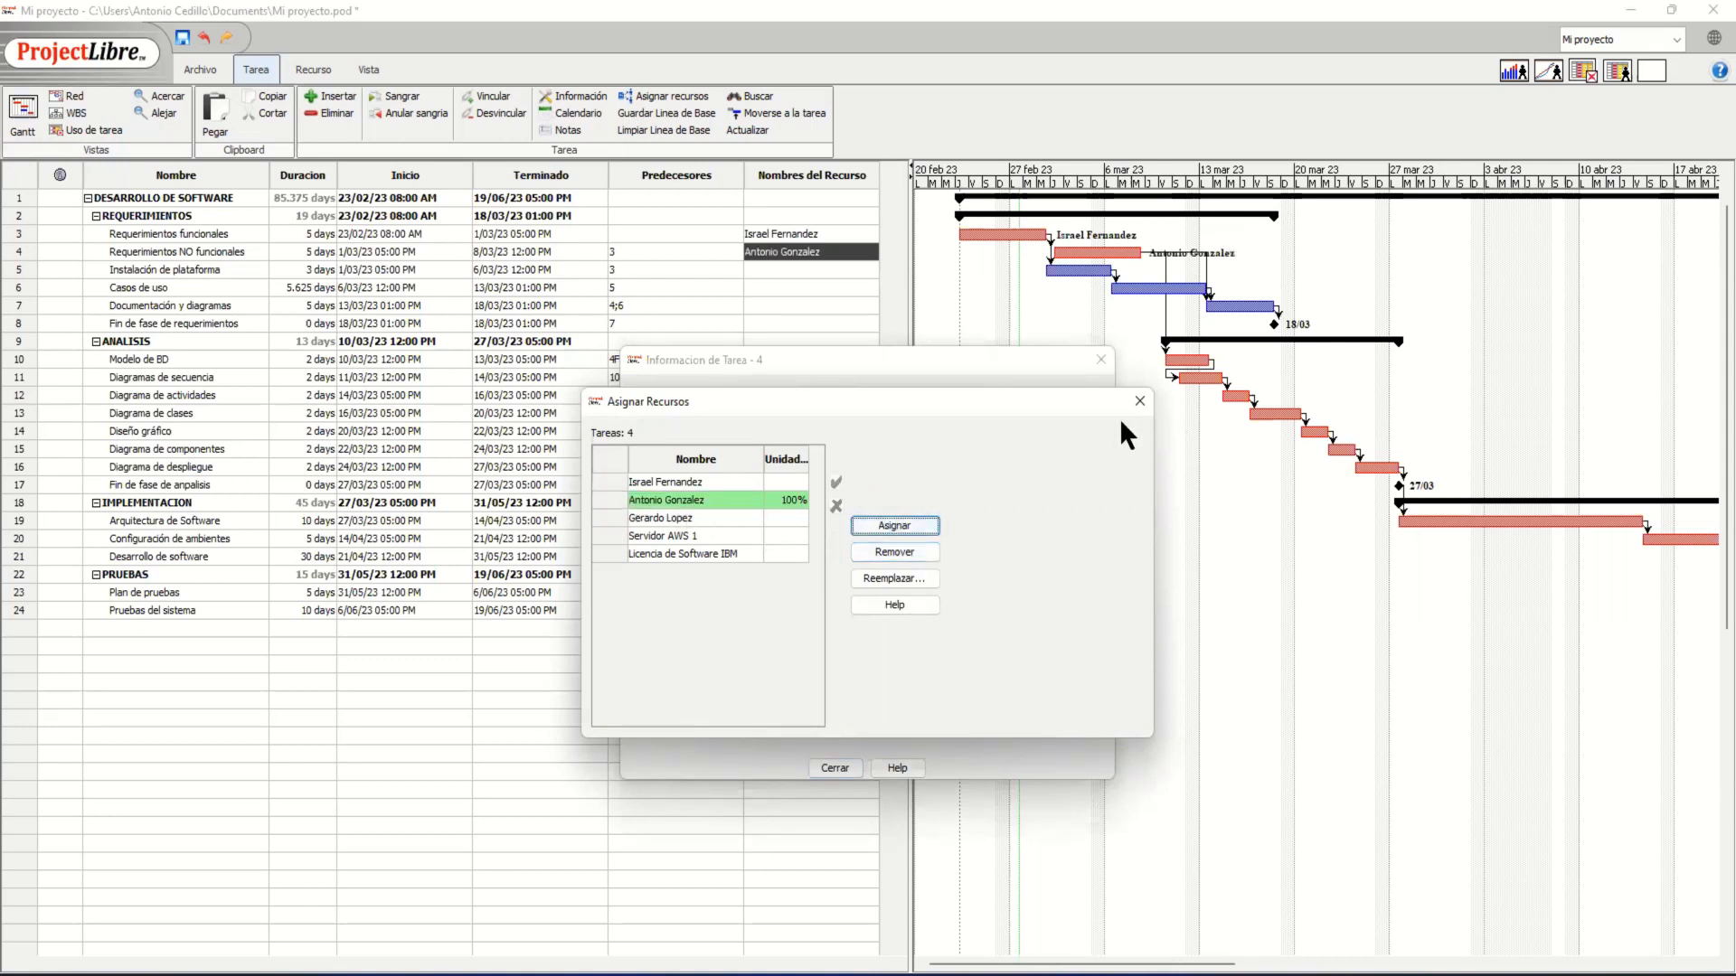
left_click(1140, 402)
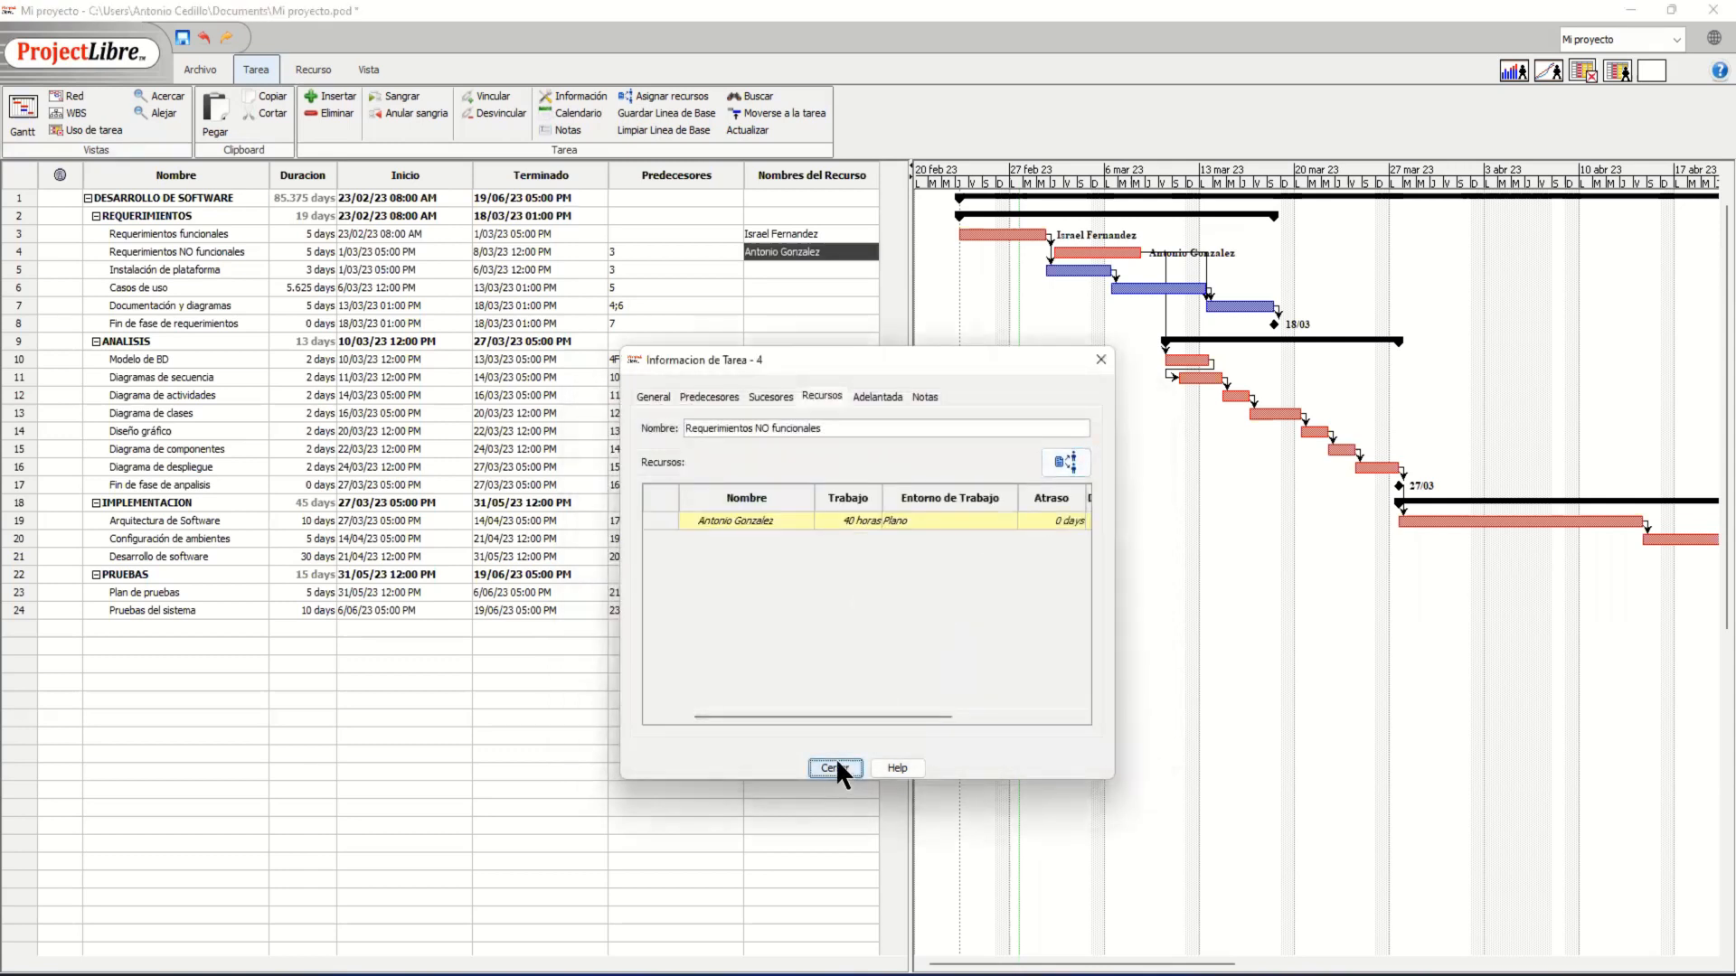
left_click(835, 768)
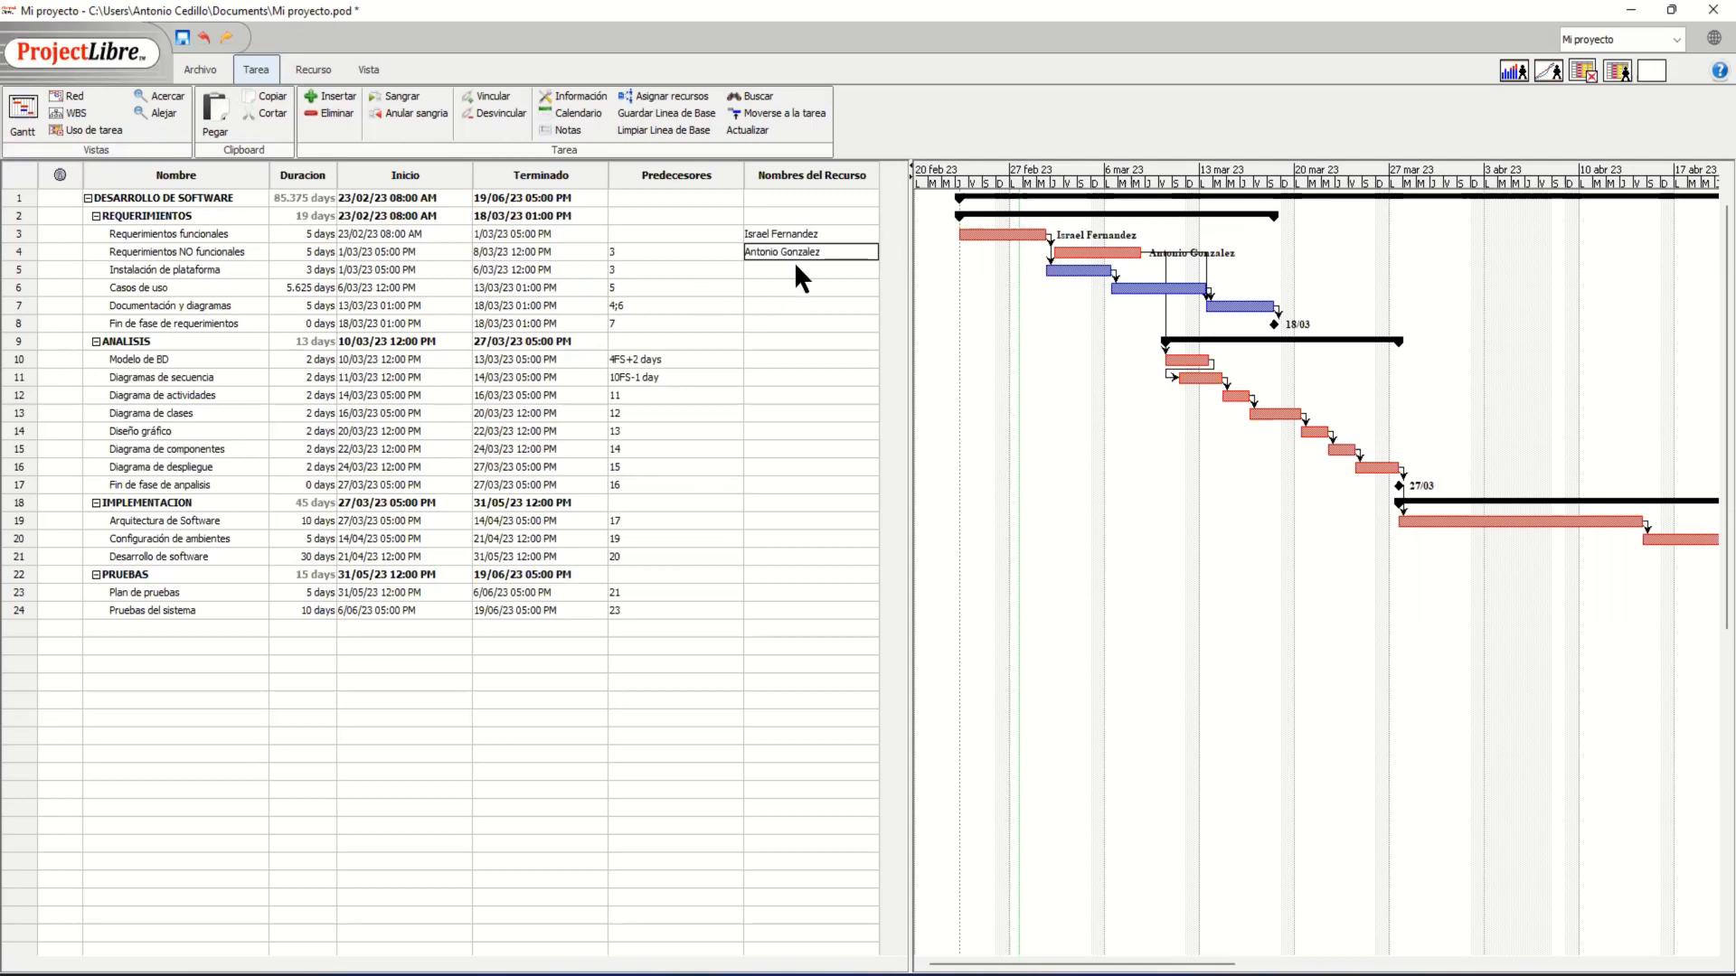
Check the second work resource's standard rate in the resource sheet and return to the Gantt view.
left_click(315, 70)
left_click(27, 113)
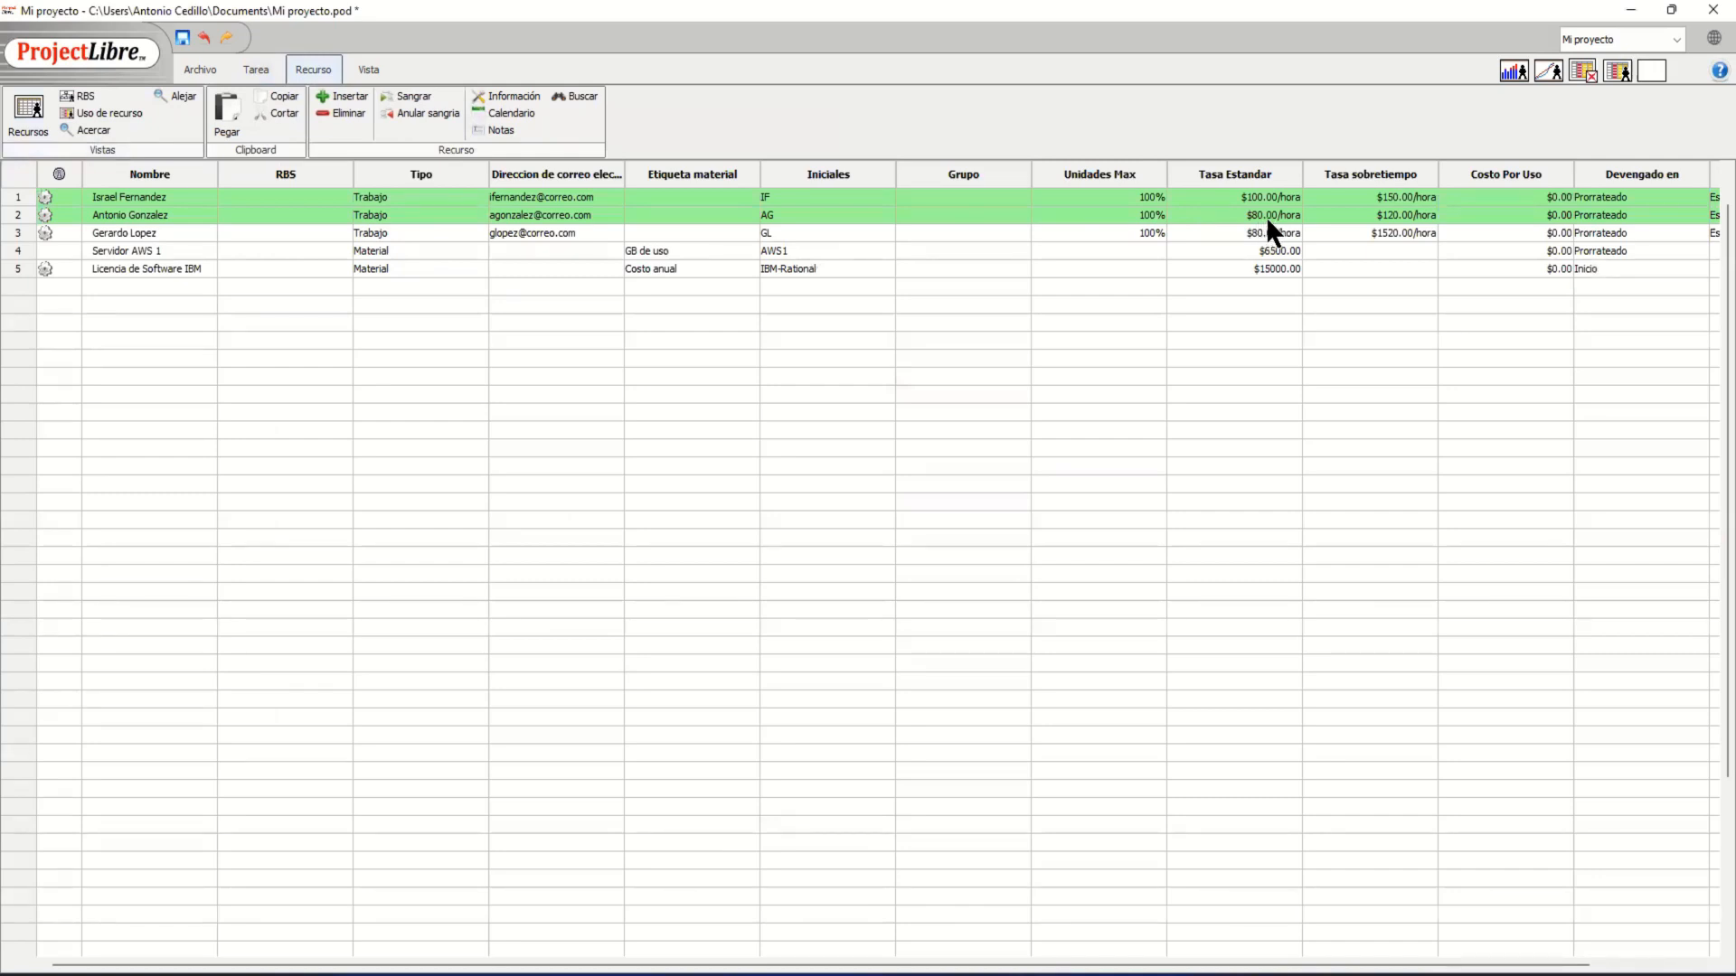
left_click(271, 65)
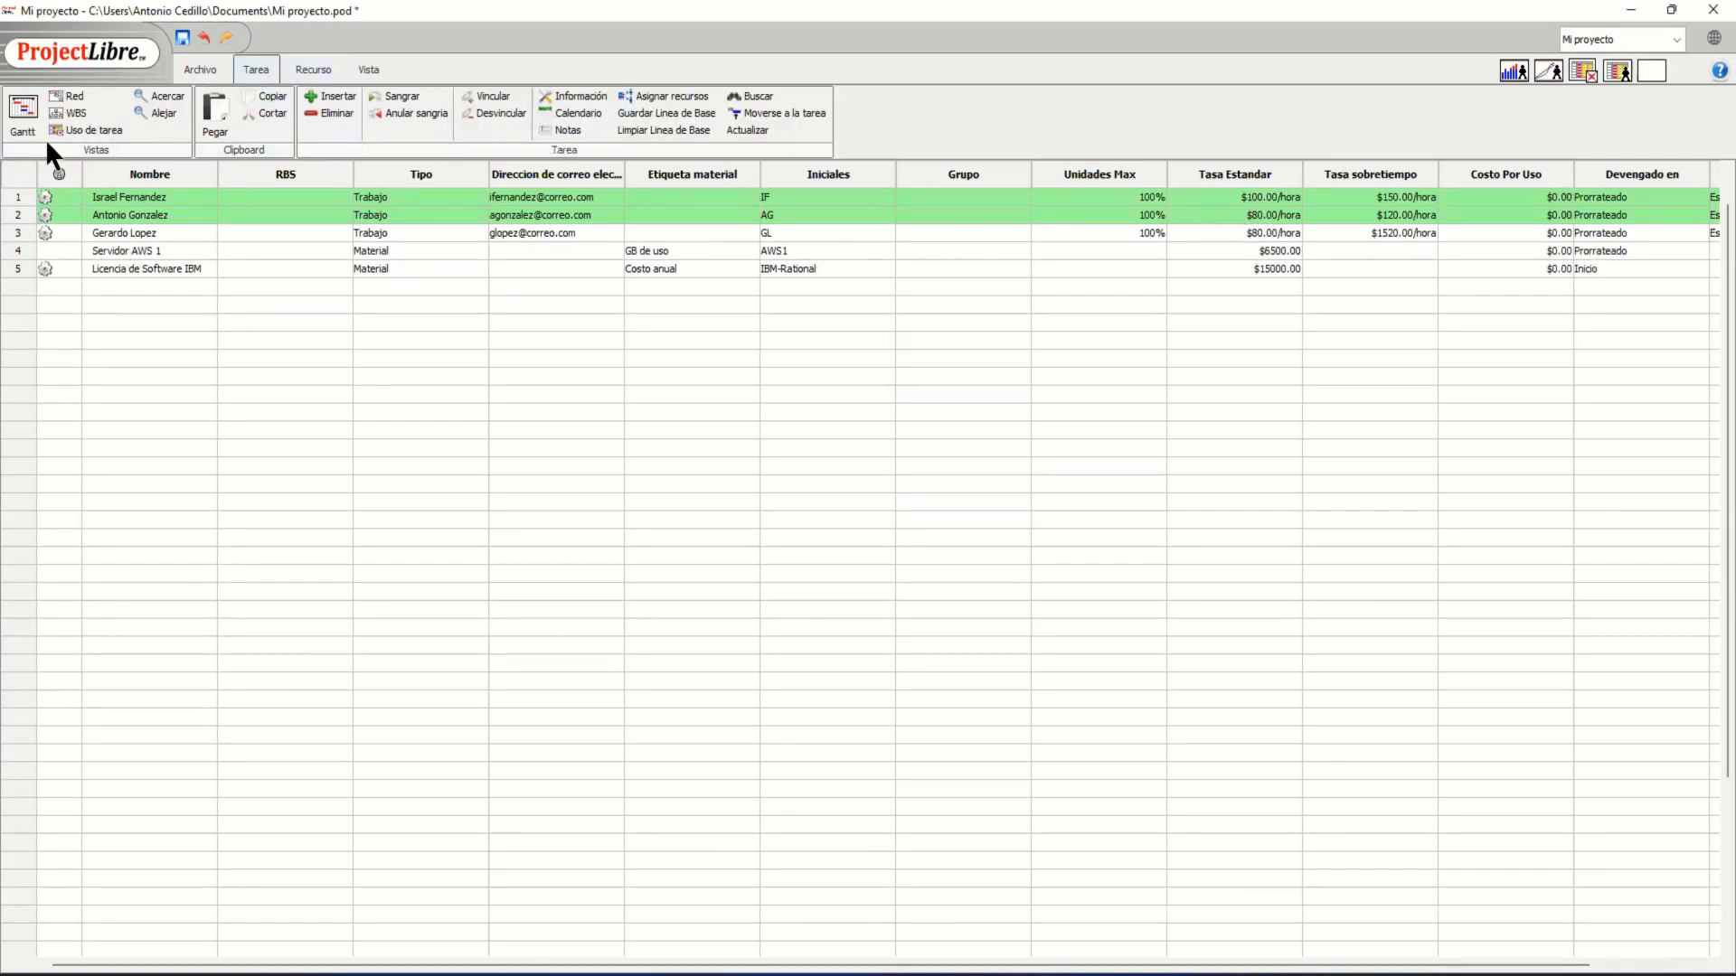
left_click(23, 117)
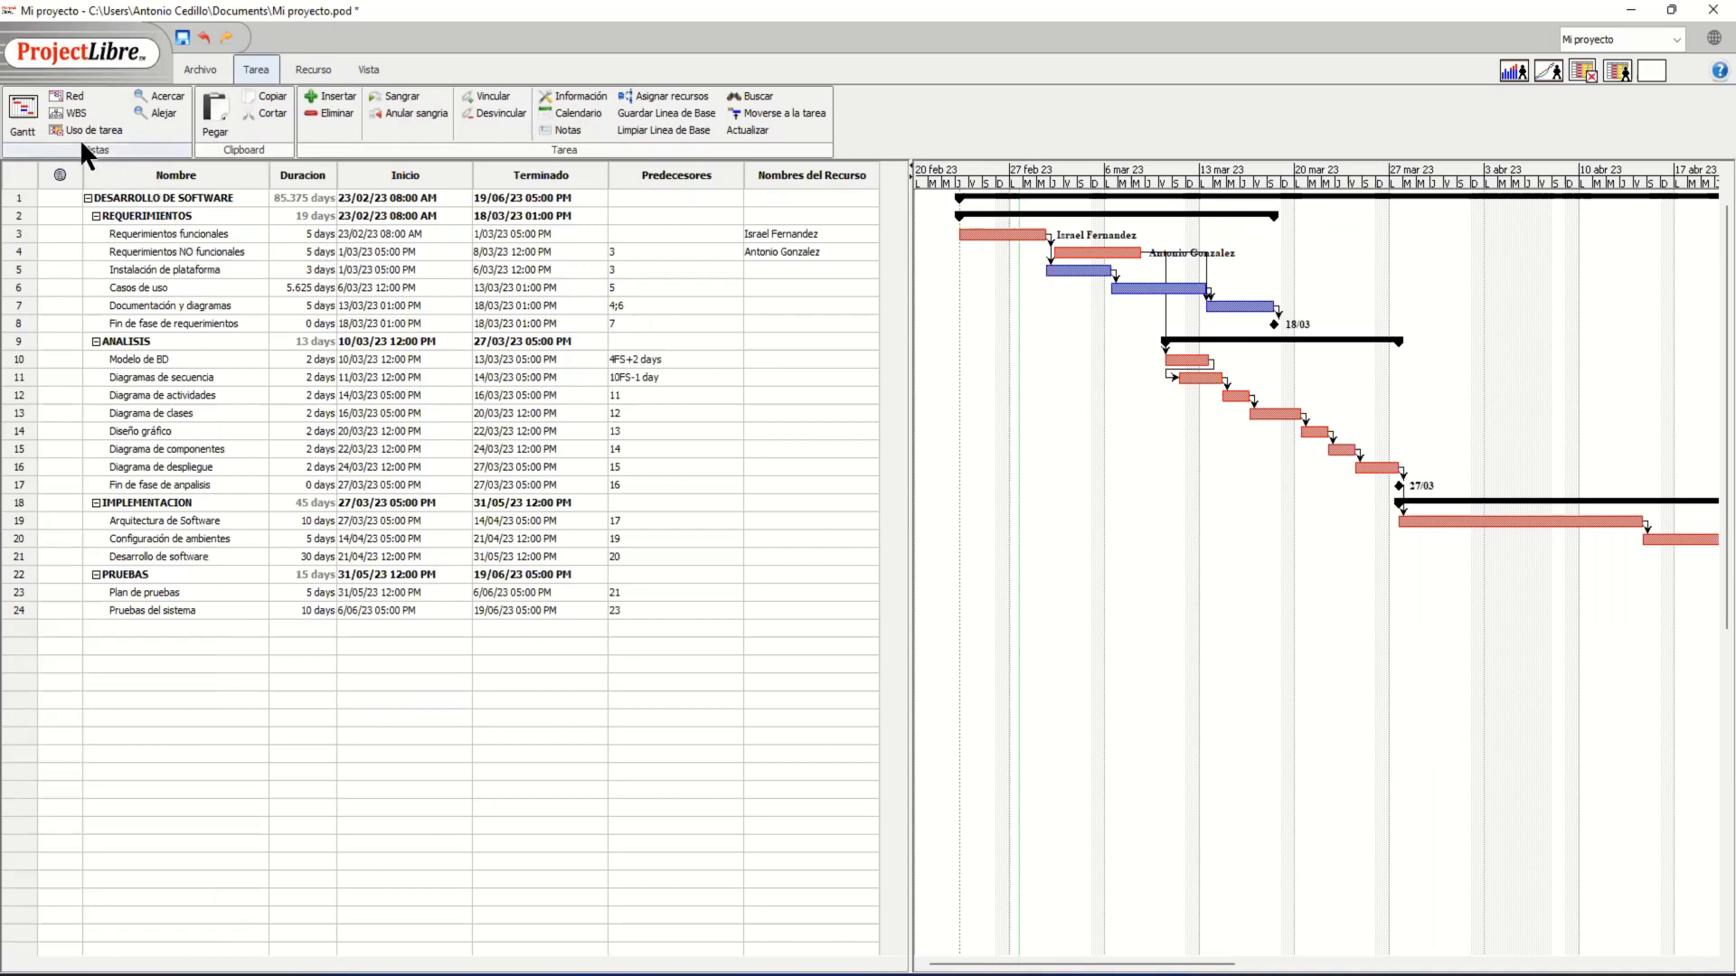
Examine the cost of Requerimientos NO funcionales and its parent phase in the WBS chart, and return to the Gantt view.
left_click(64, 112)
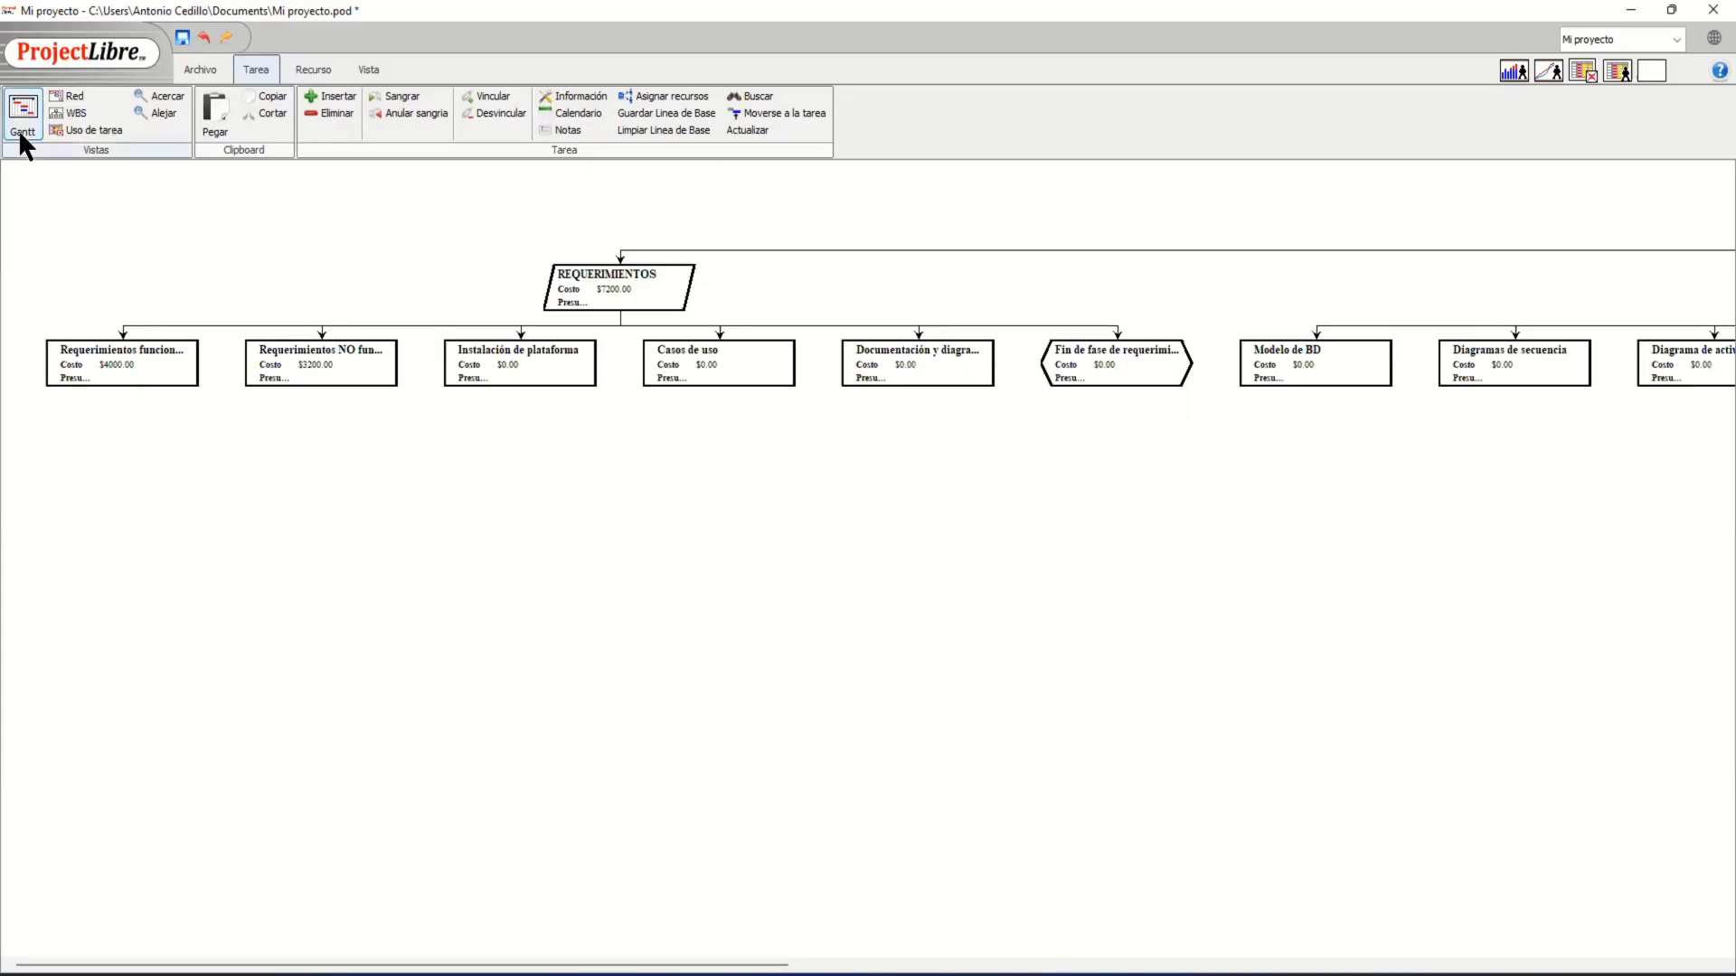
left_click(20, 134)
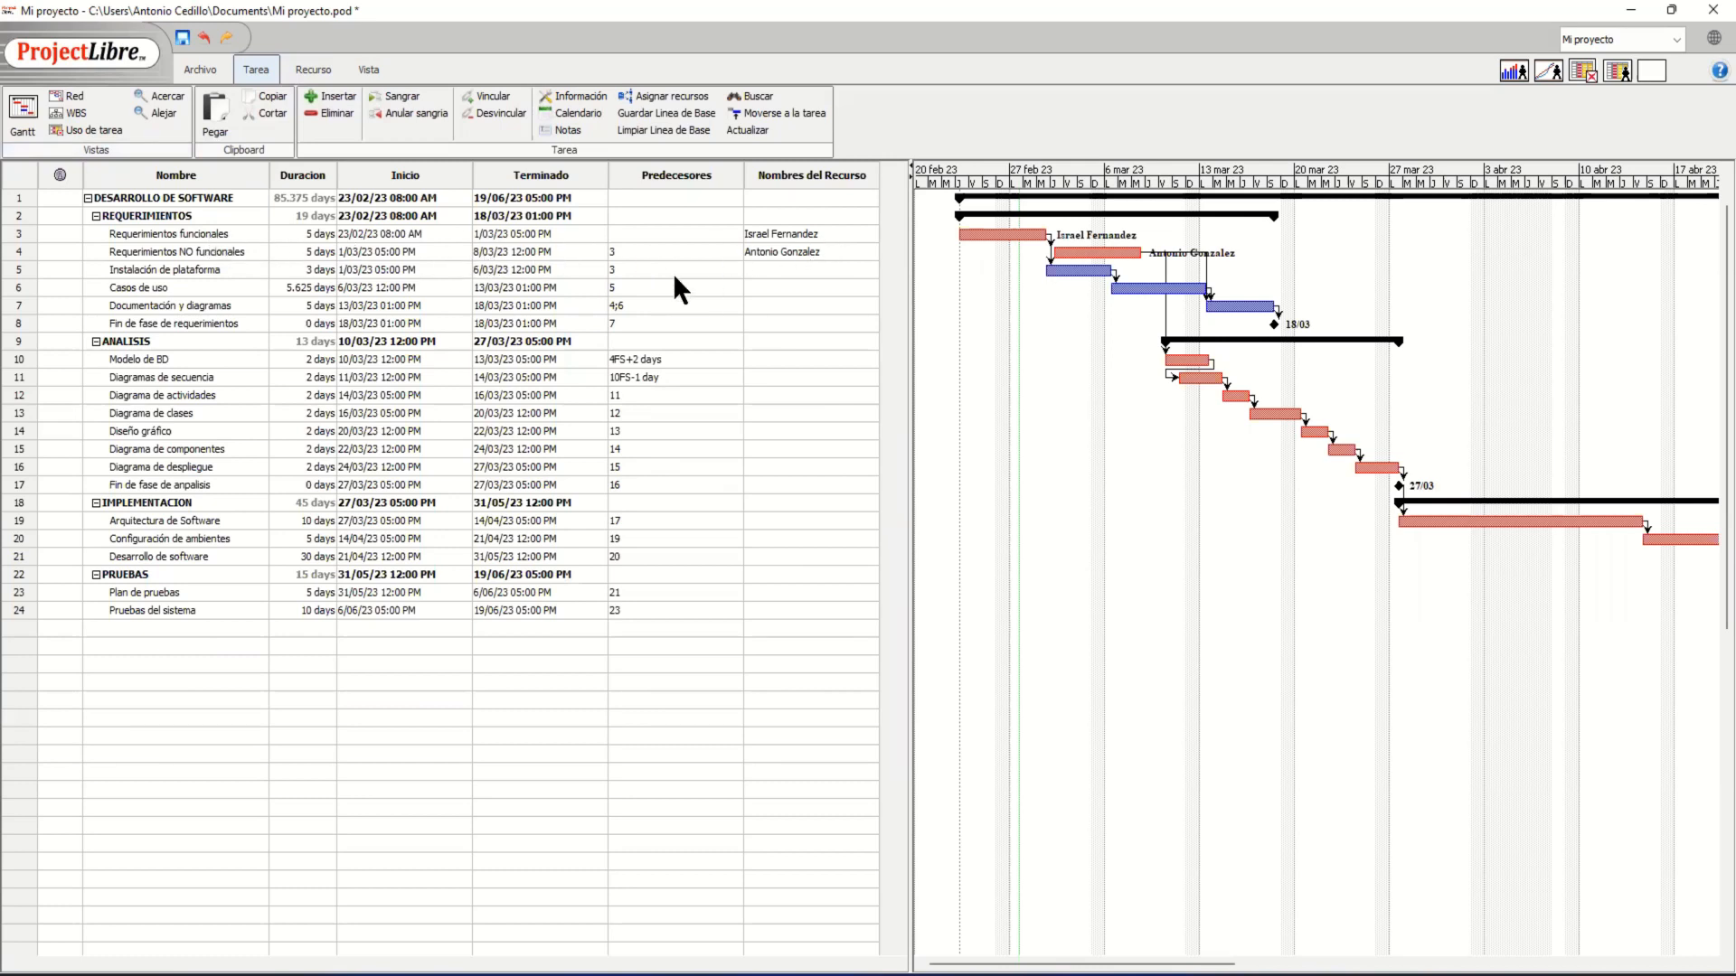
Assign the third listed work resource to the task Requerimientos funcionales in addition to the first one.
left_click(846, 234)
left_click(761, 270)
double_click(804, 233)
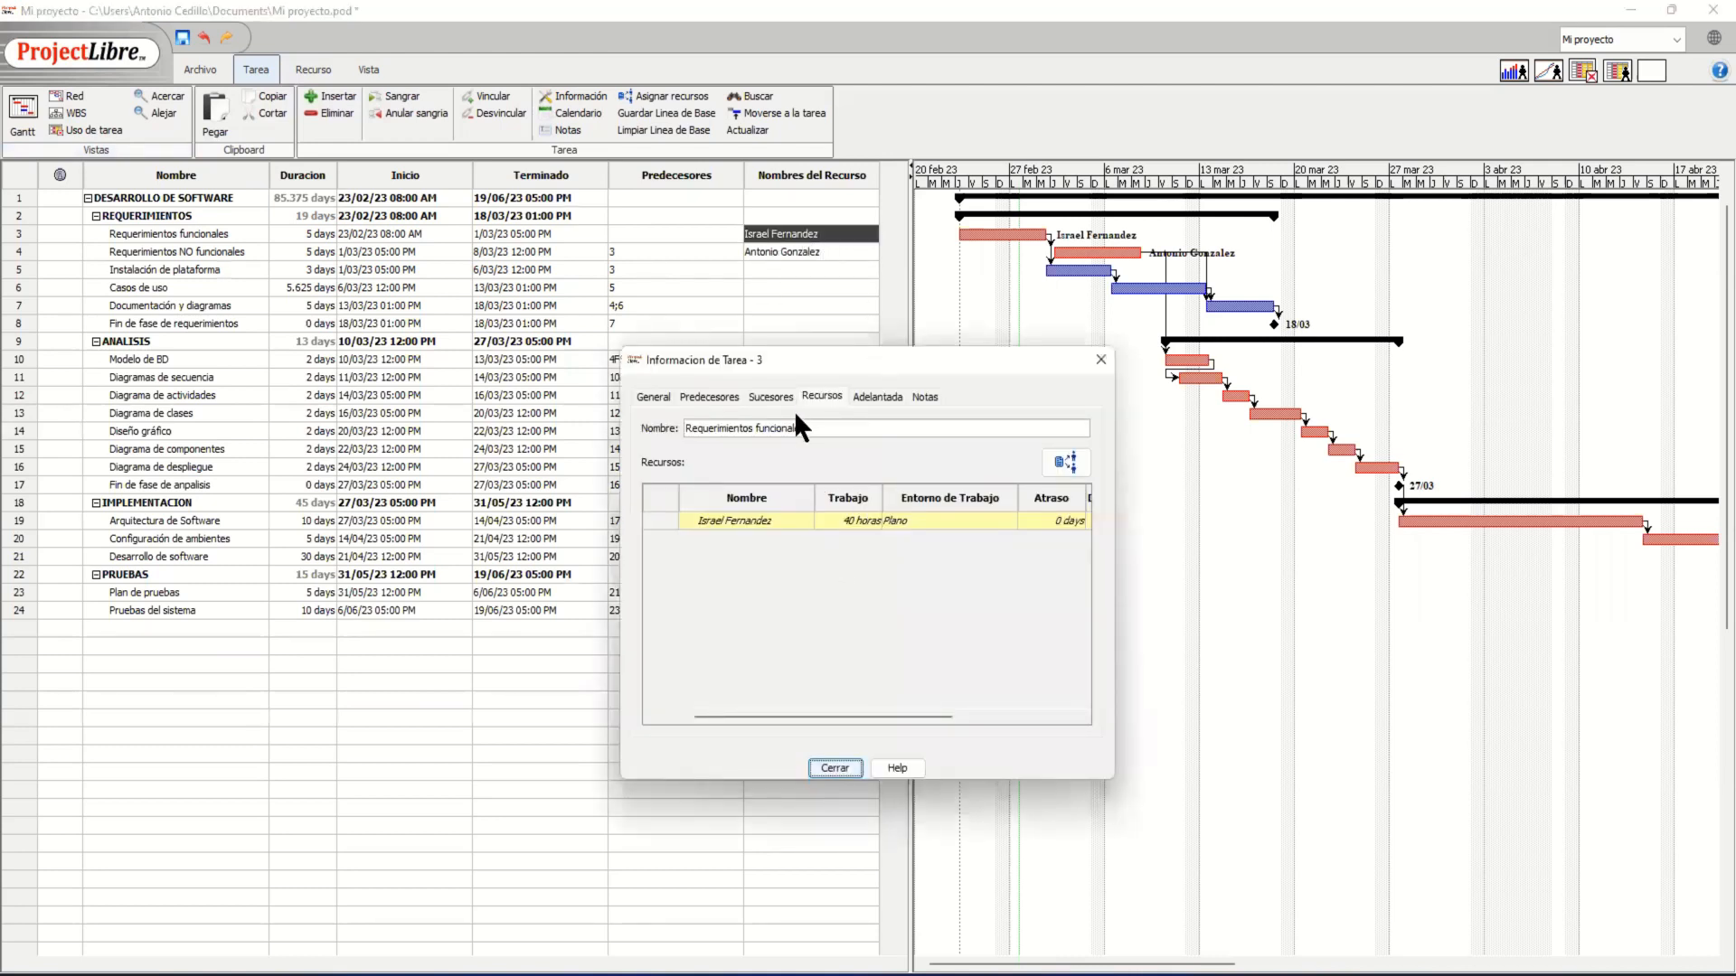
left_click(1065, 462)
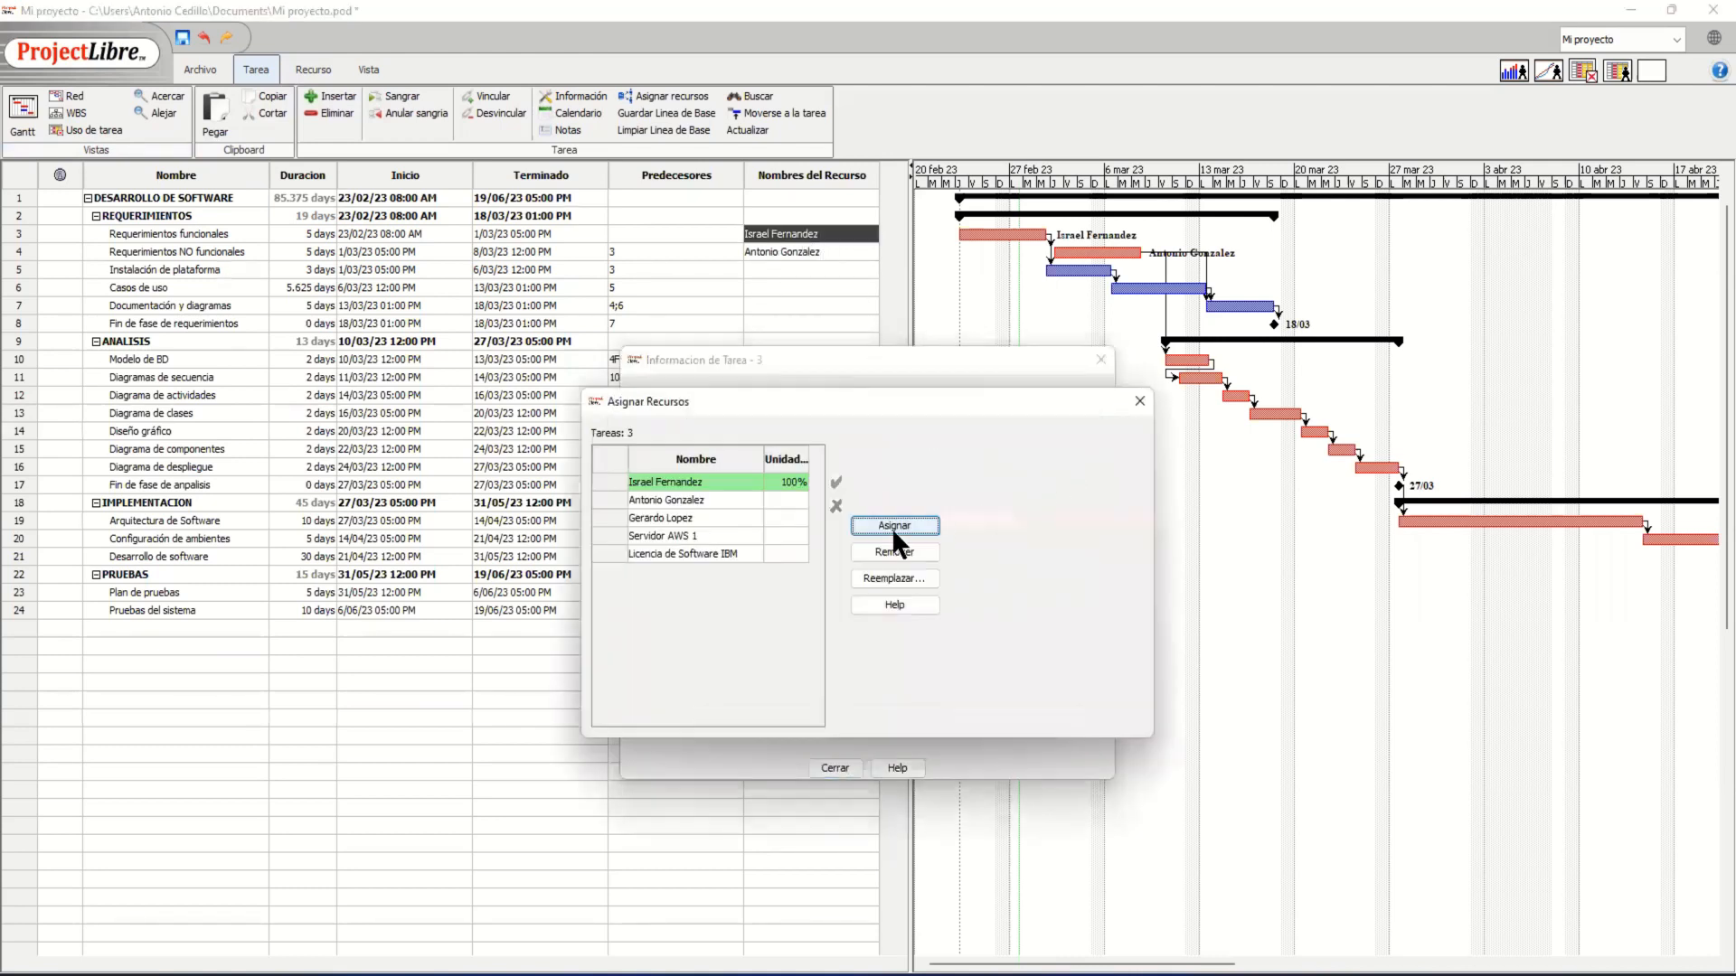
left_click(614, 517)
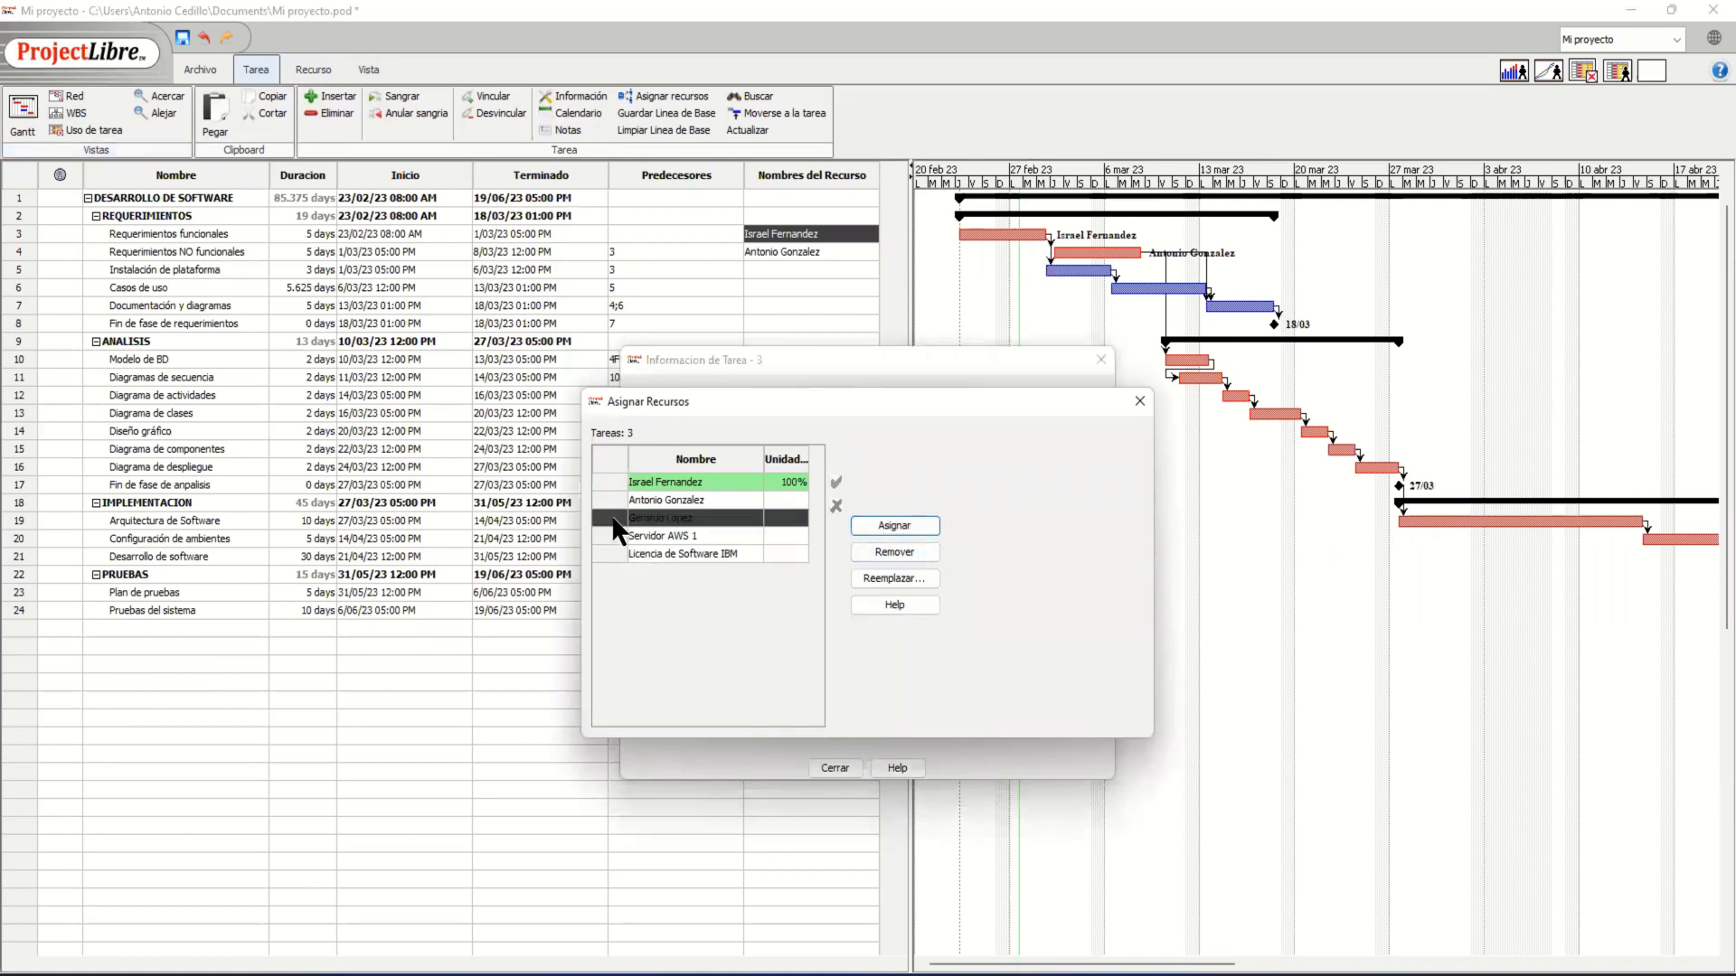
left_click(915, 524)
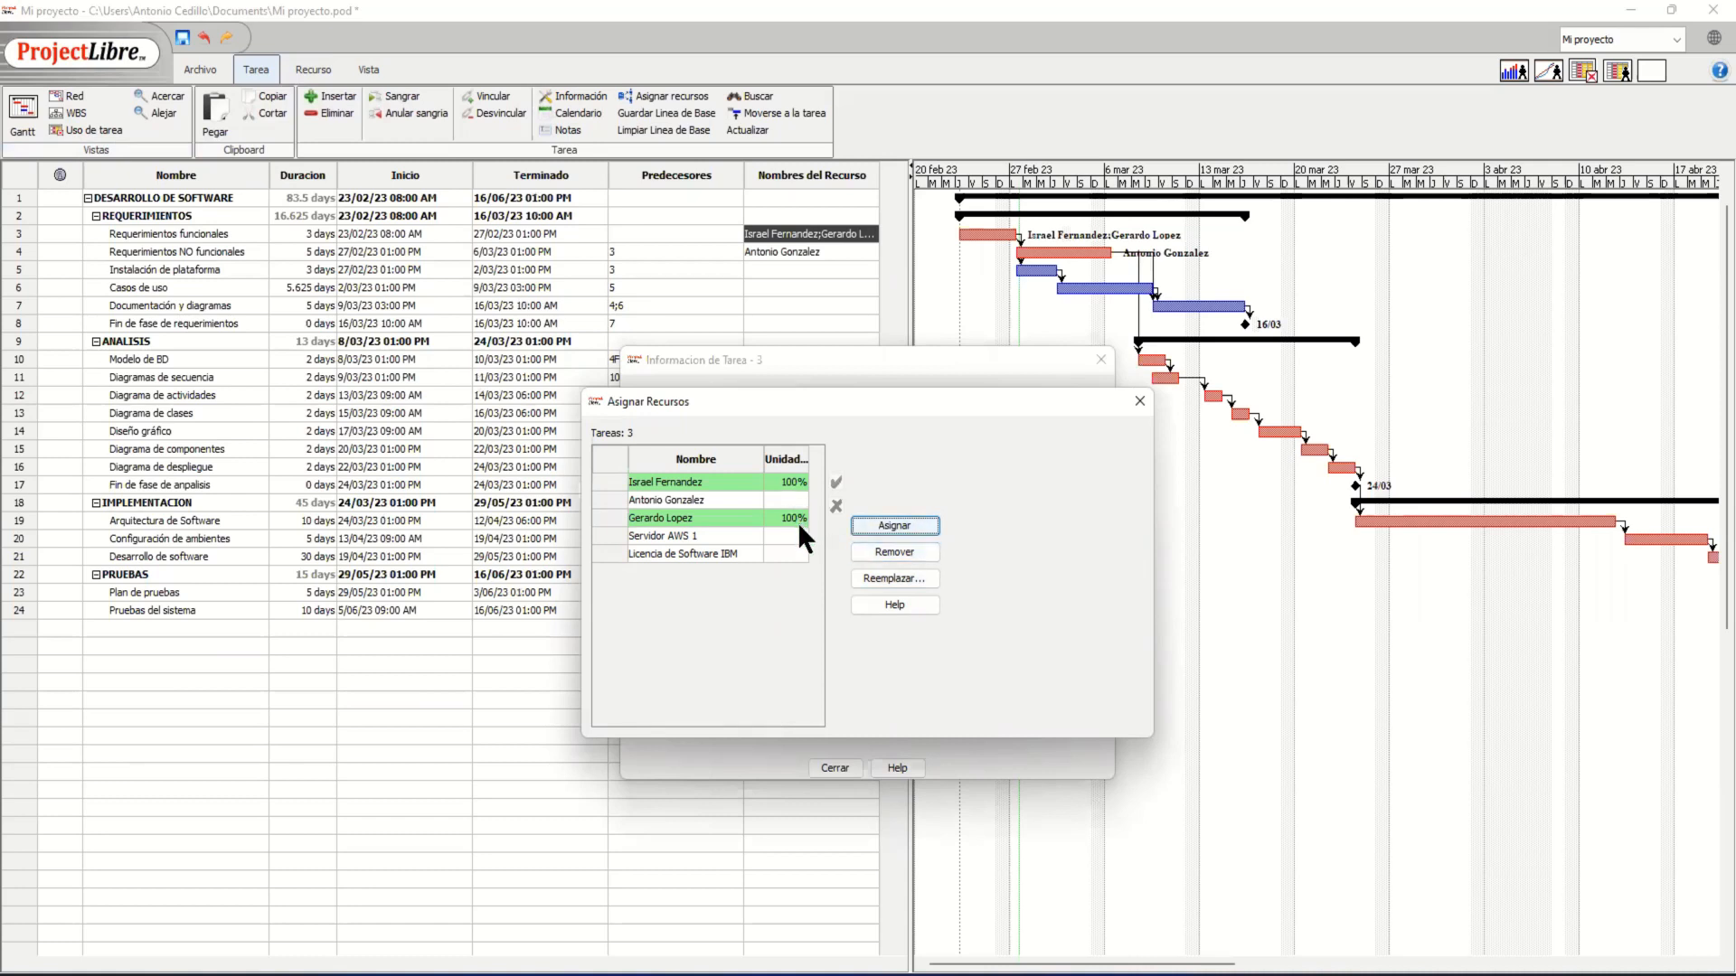
left_click(1137, 401)
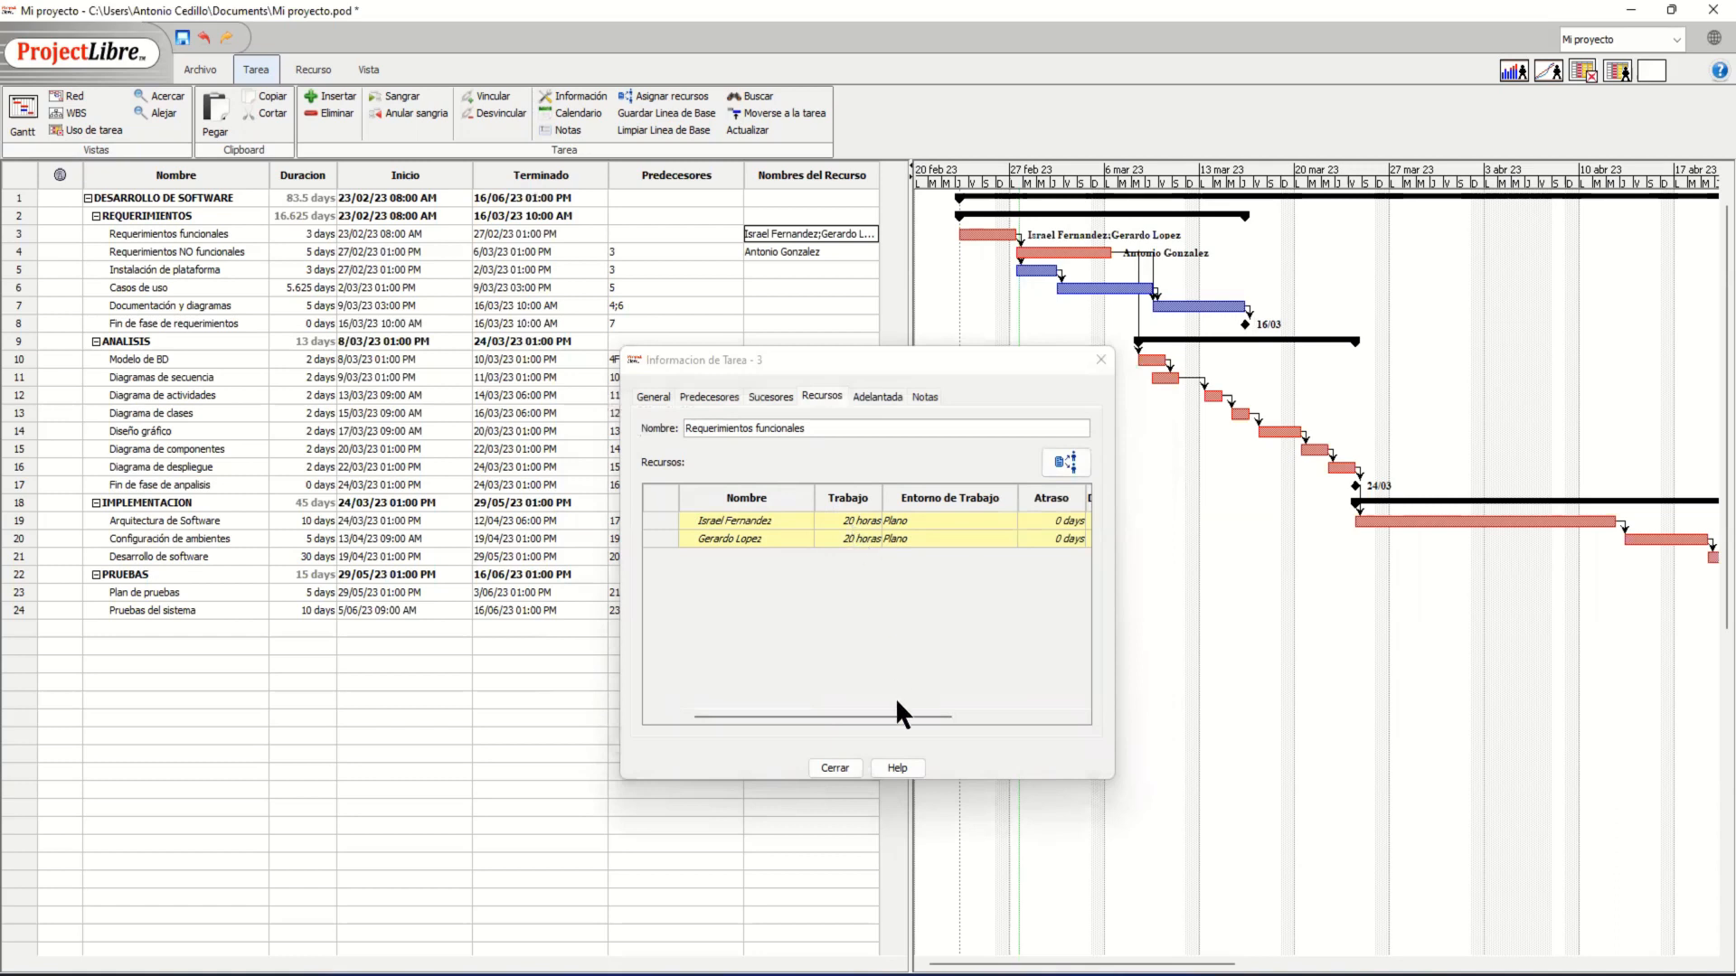
left_click(847, 766)
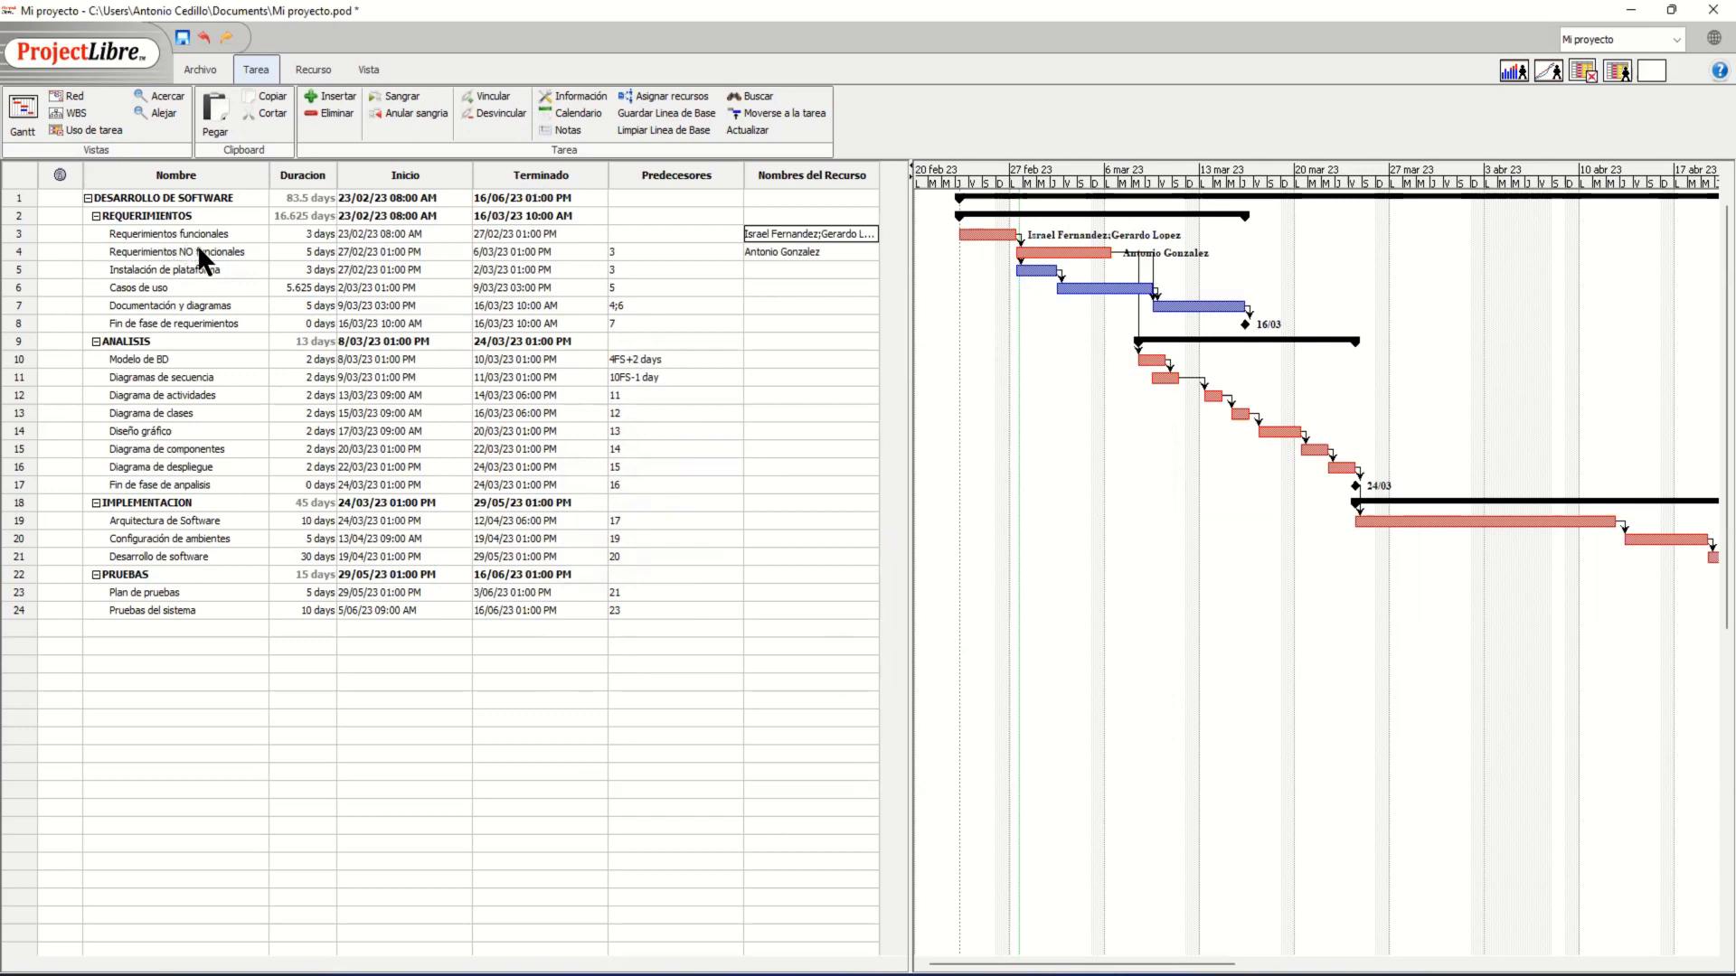
Check the recalculated cost of Requerimientos funcionales with two resources in the WBS chart, and return to the Gantt view.
left_click(72, 111)
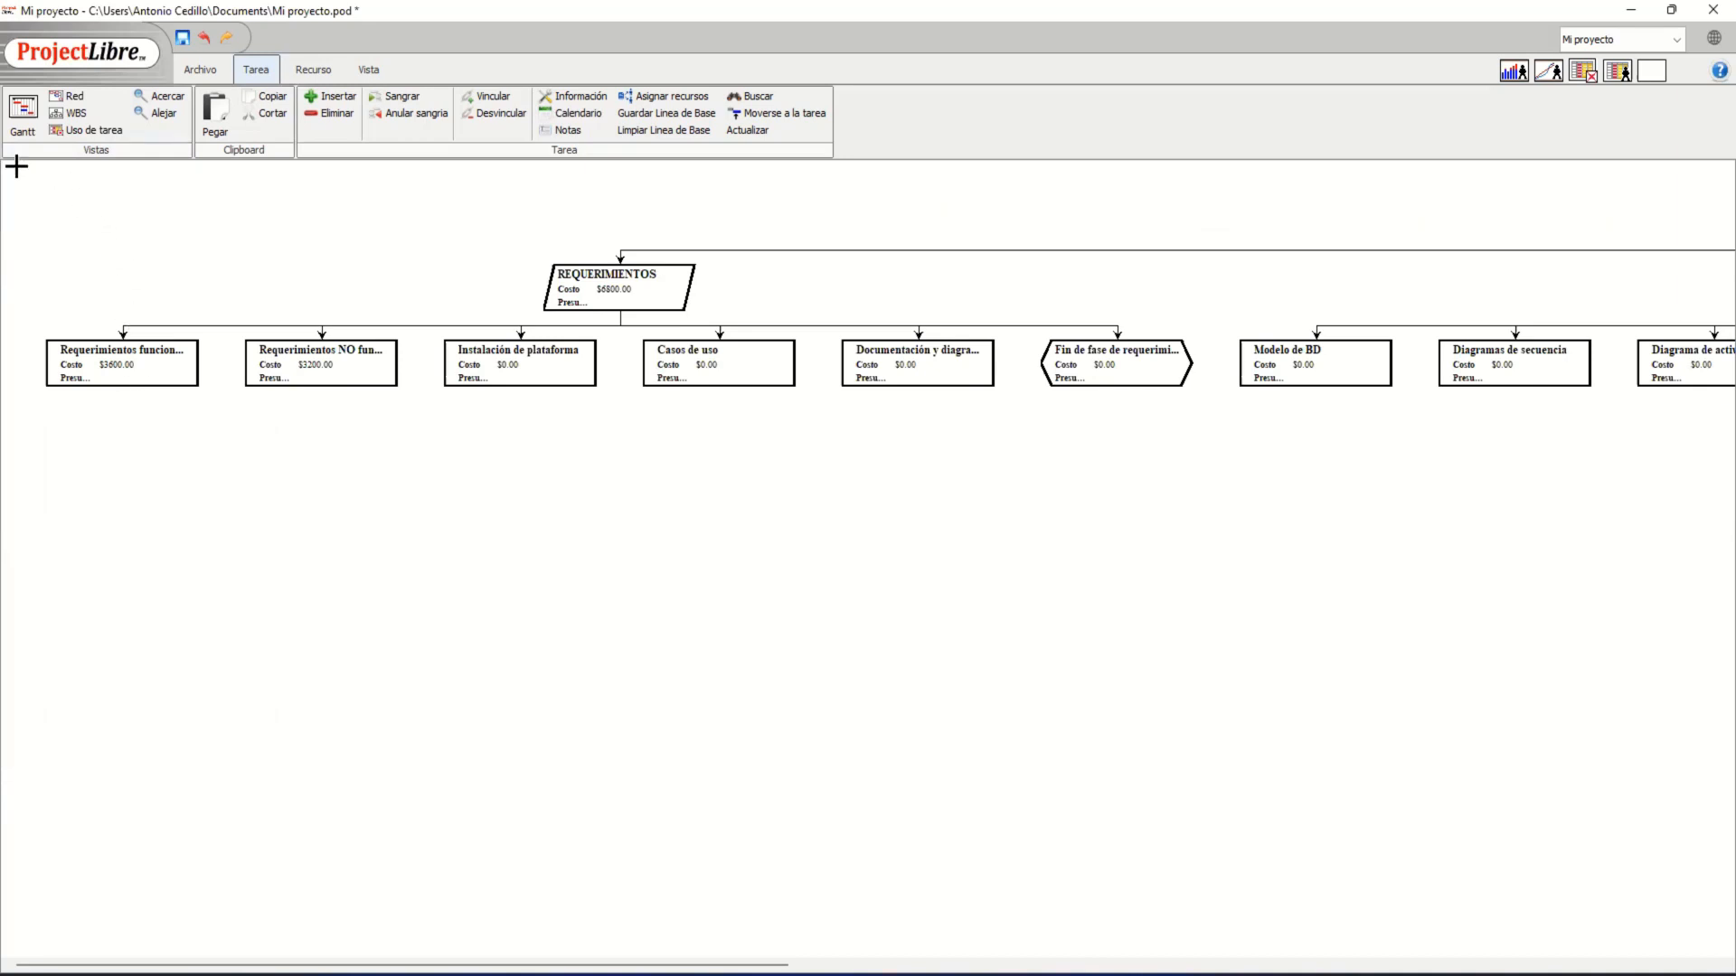
left_click(23, 119)
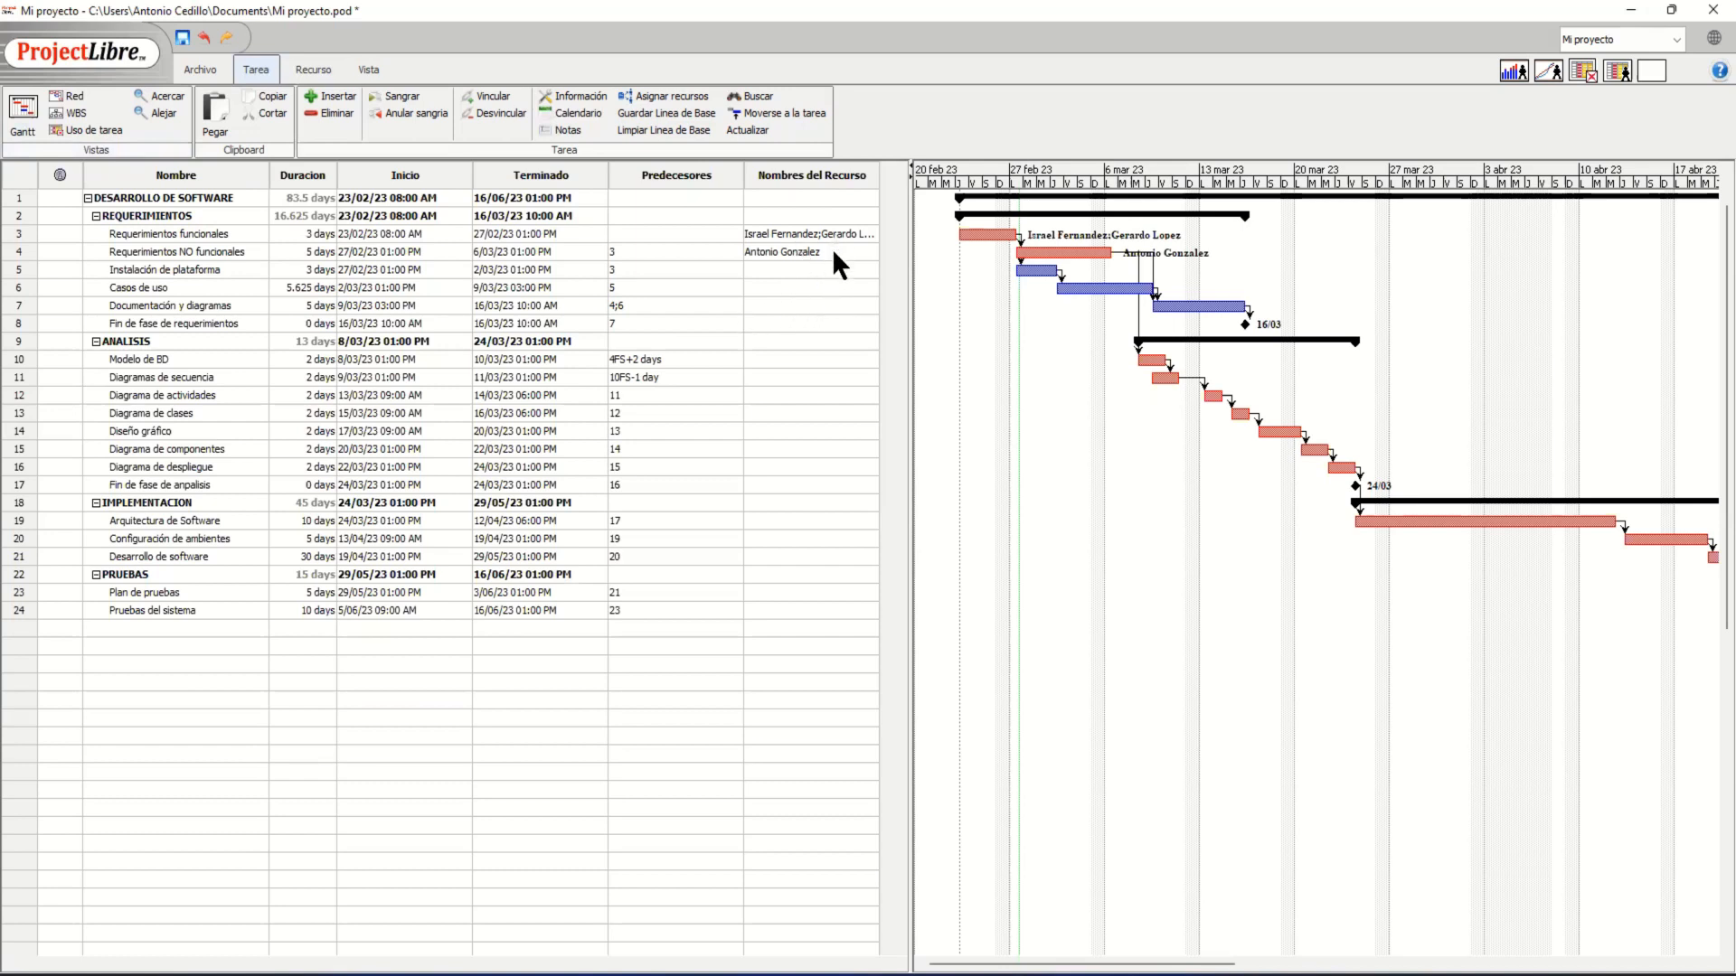
Examine the daily hours assigned to each resource in the resource usage view, and return to the Gantt view.
left_click(311, 70)
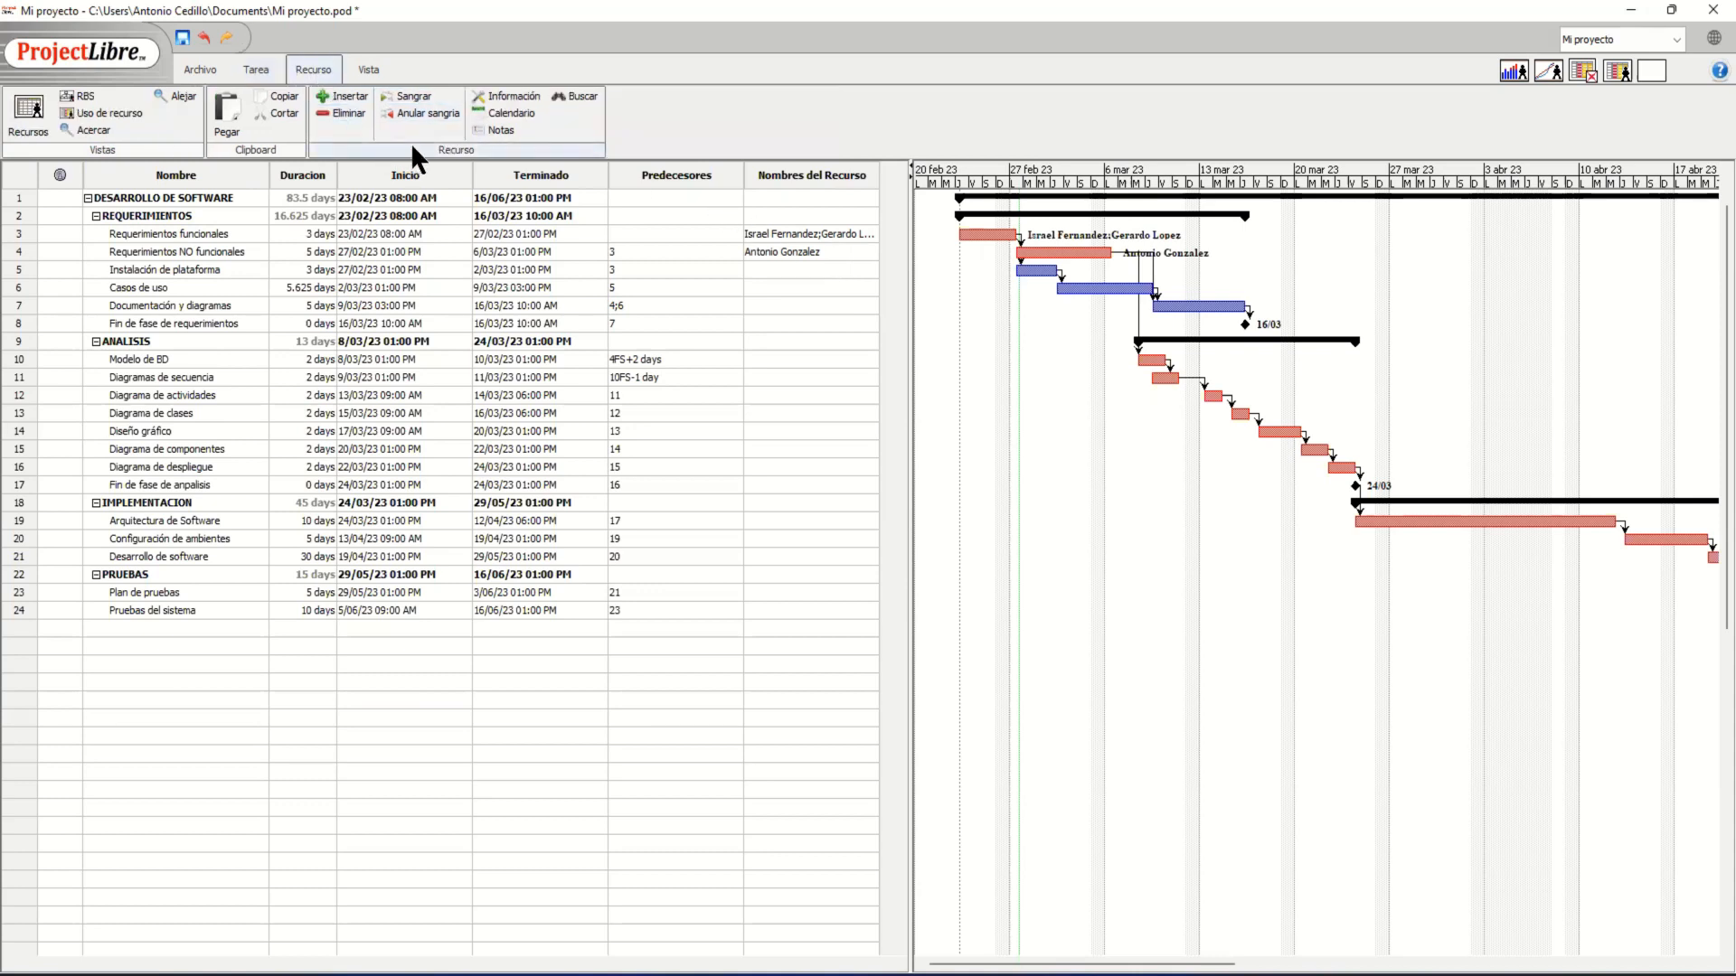
left_click(118, 113)
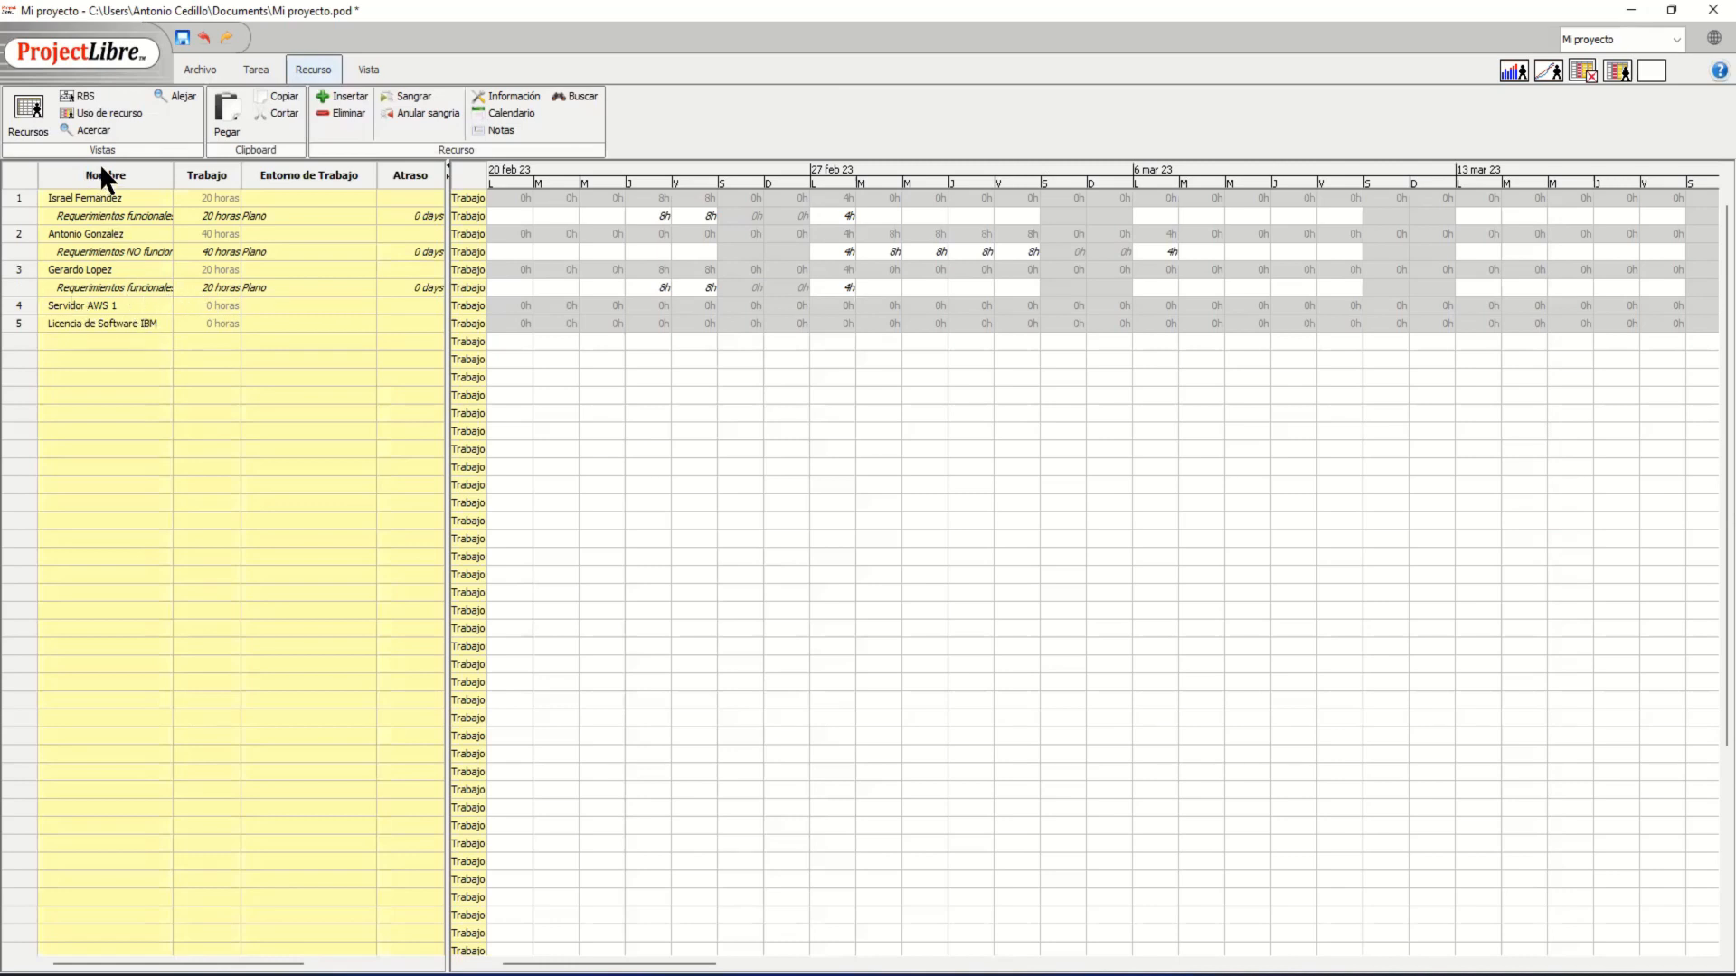
left_click(259, 67)
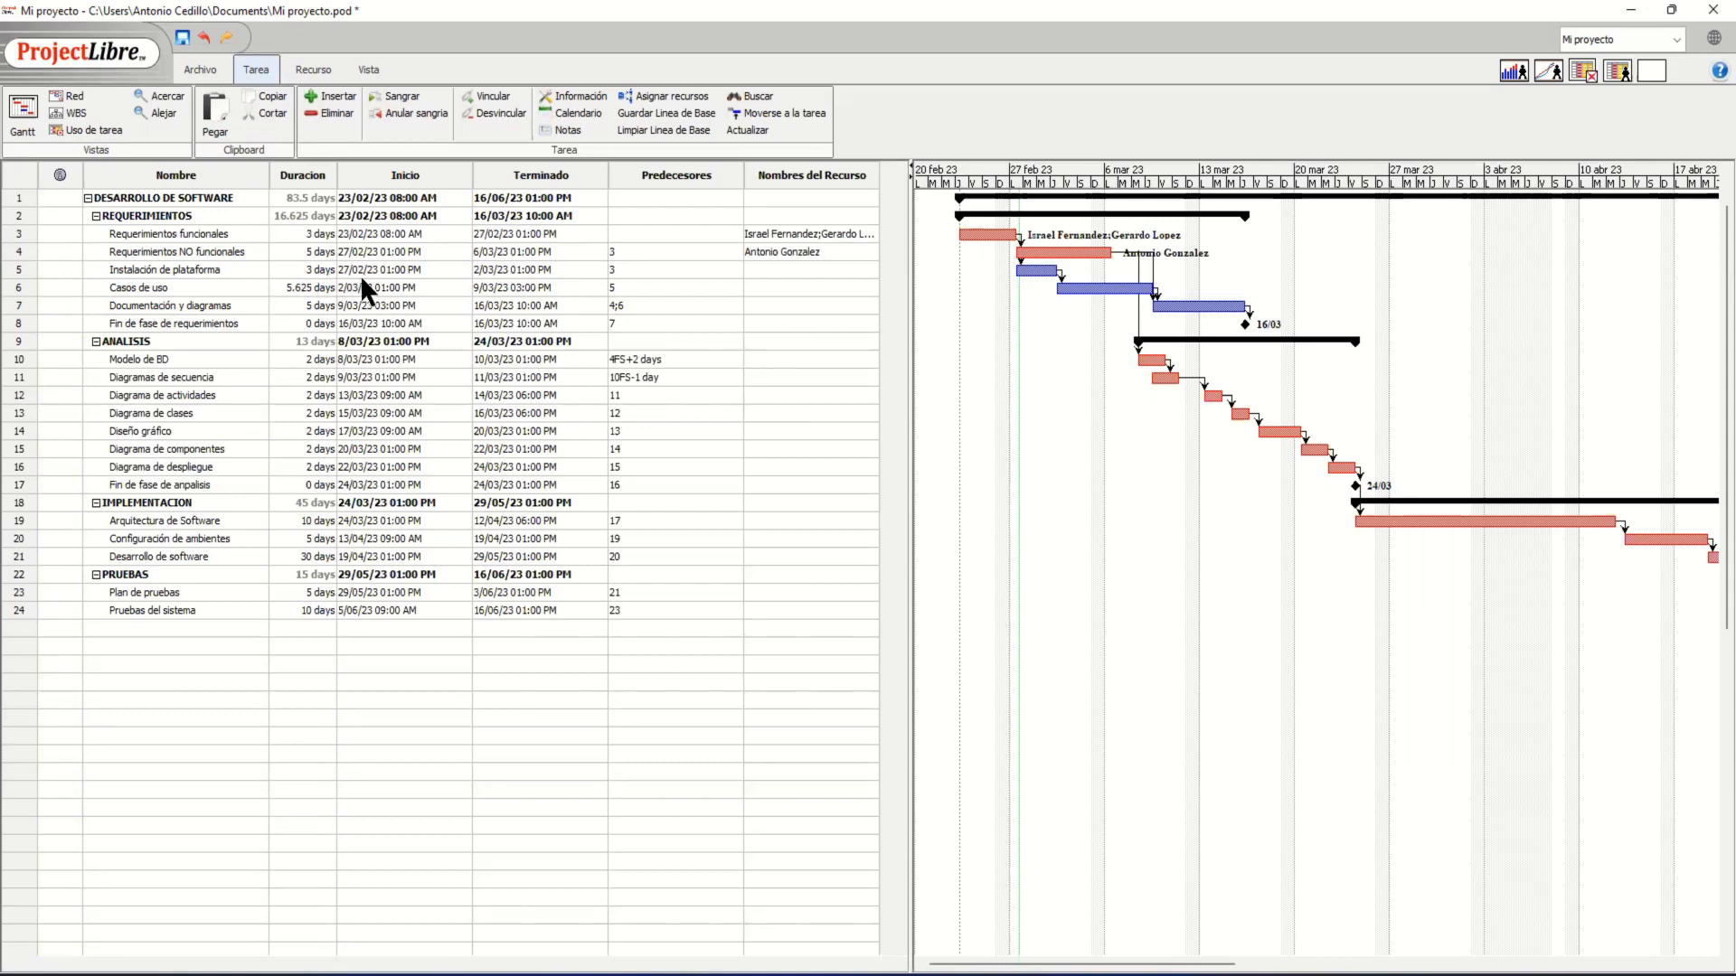
Assign the third listed work resource, Licencia de Software IBM and Servidor AWS 1 to the task Instalación de plataforma.
double_click(836, 269)
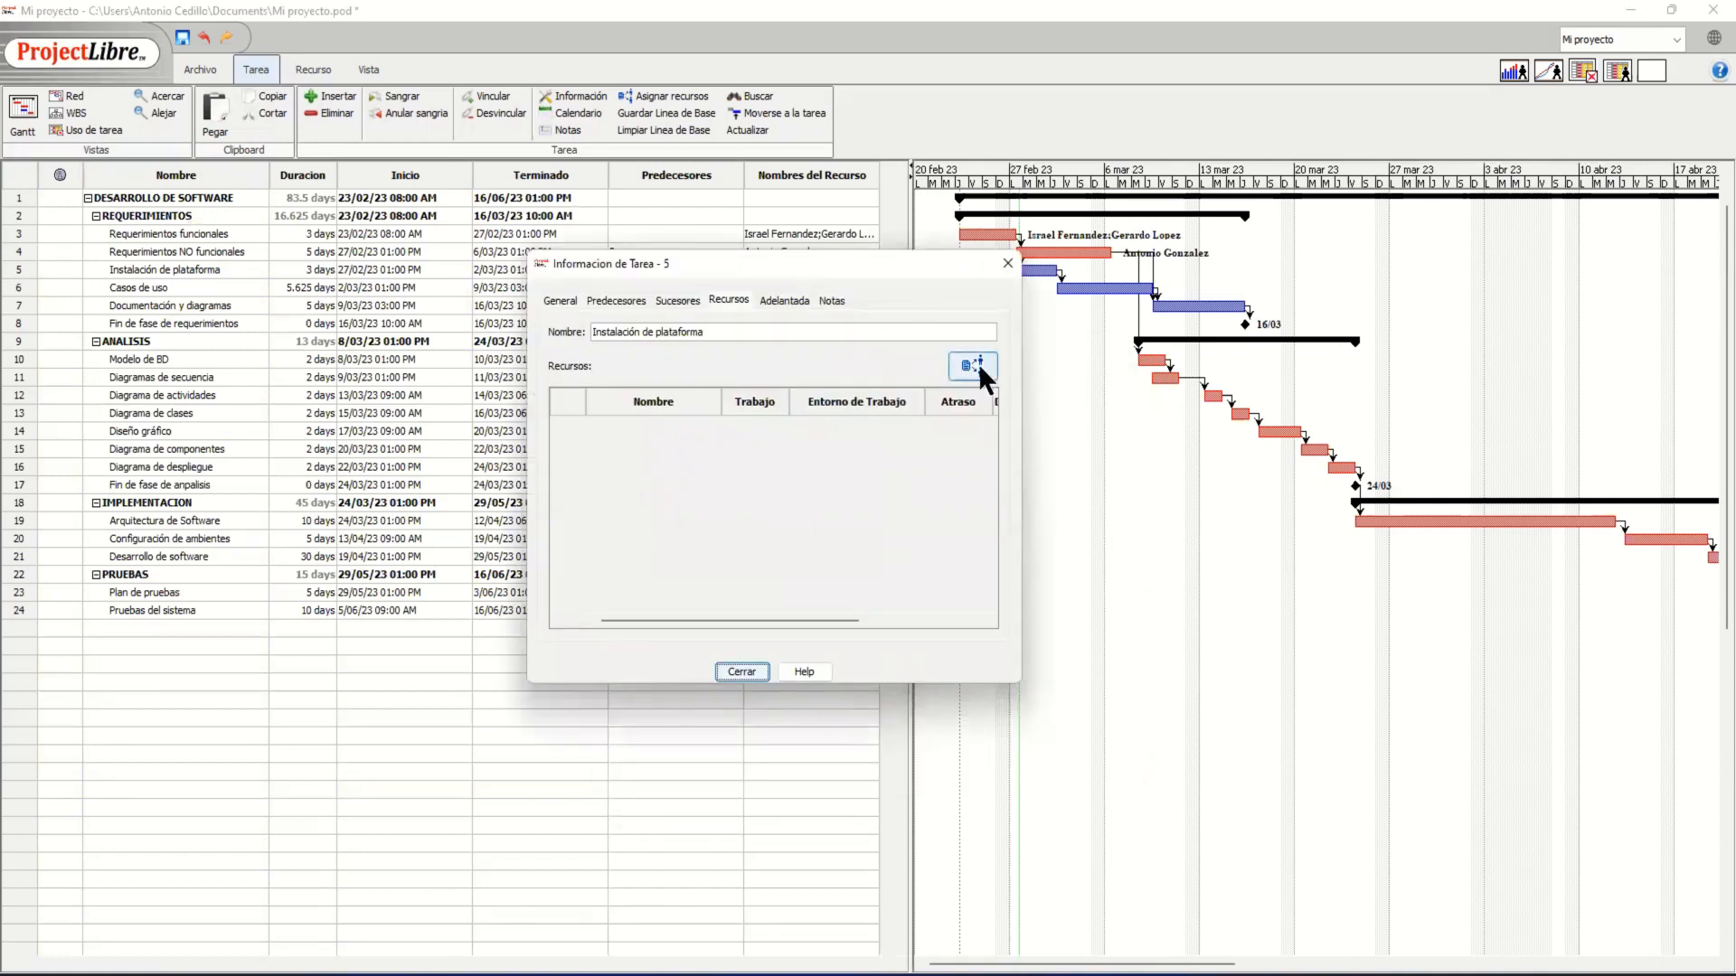
left_click(977, 366)
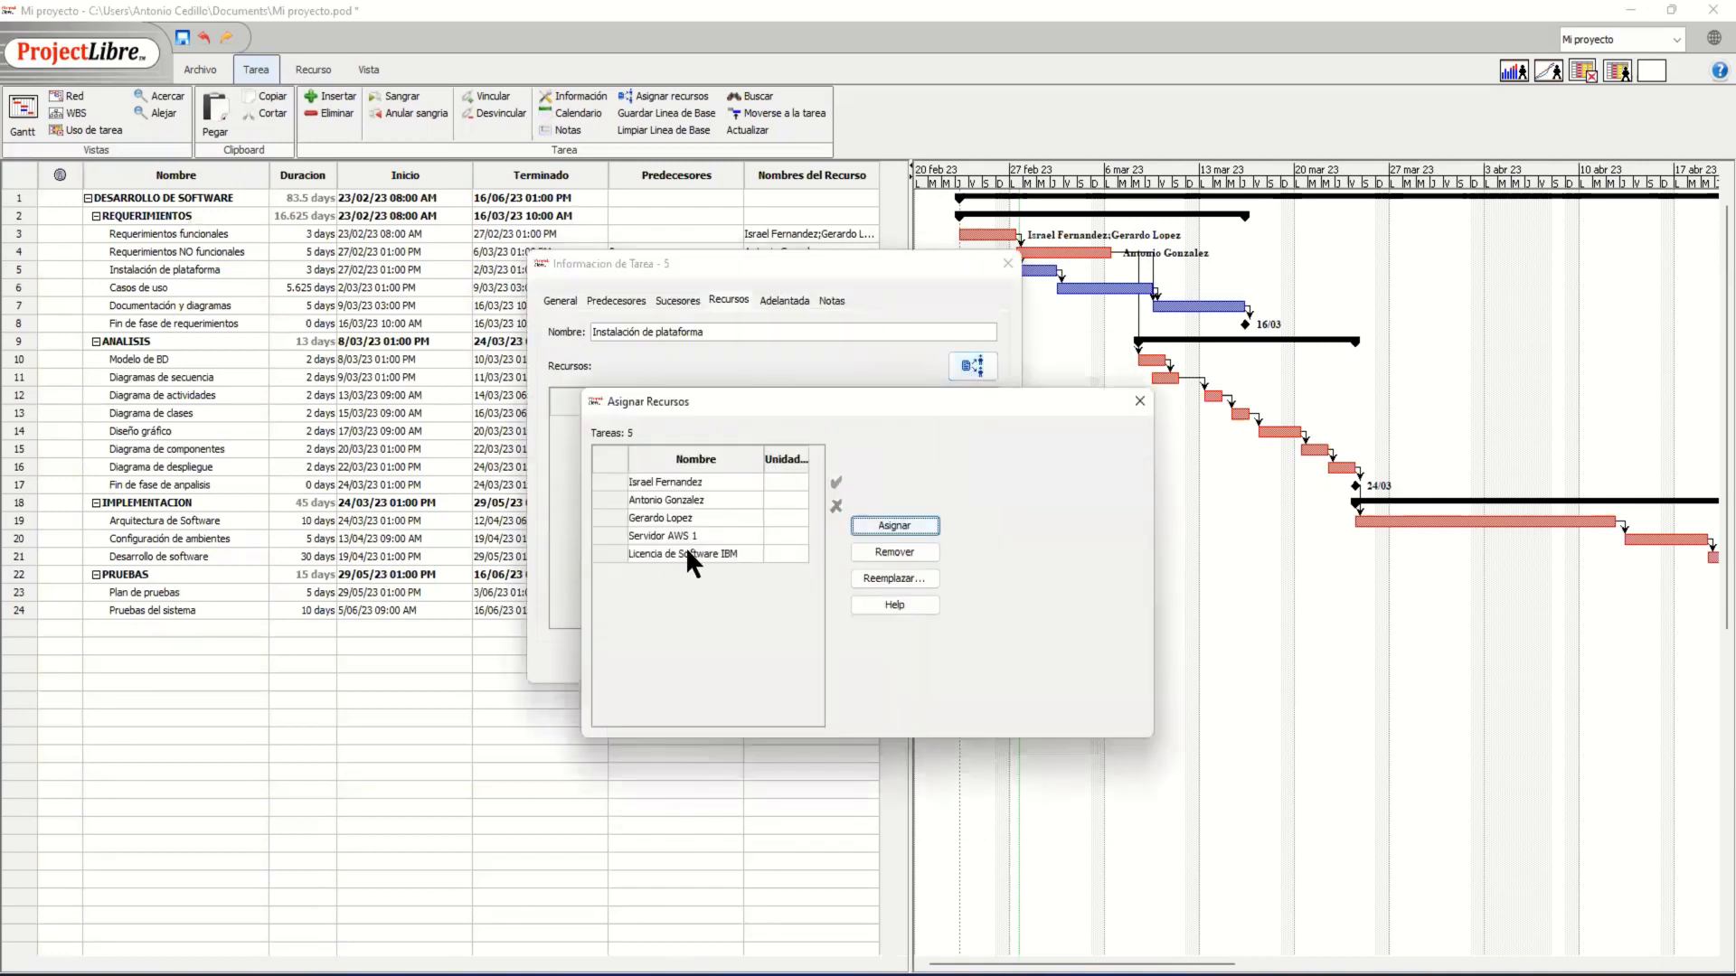
left_click(615, 517)
left_click(895, 529)
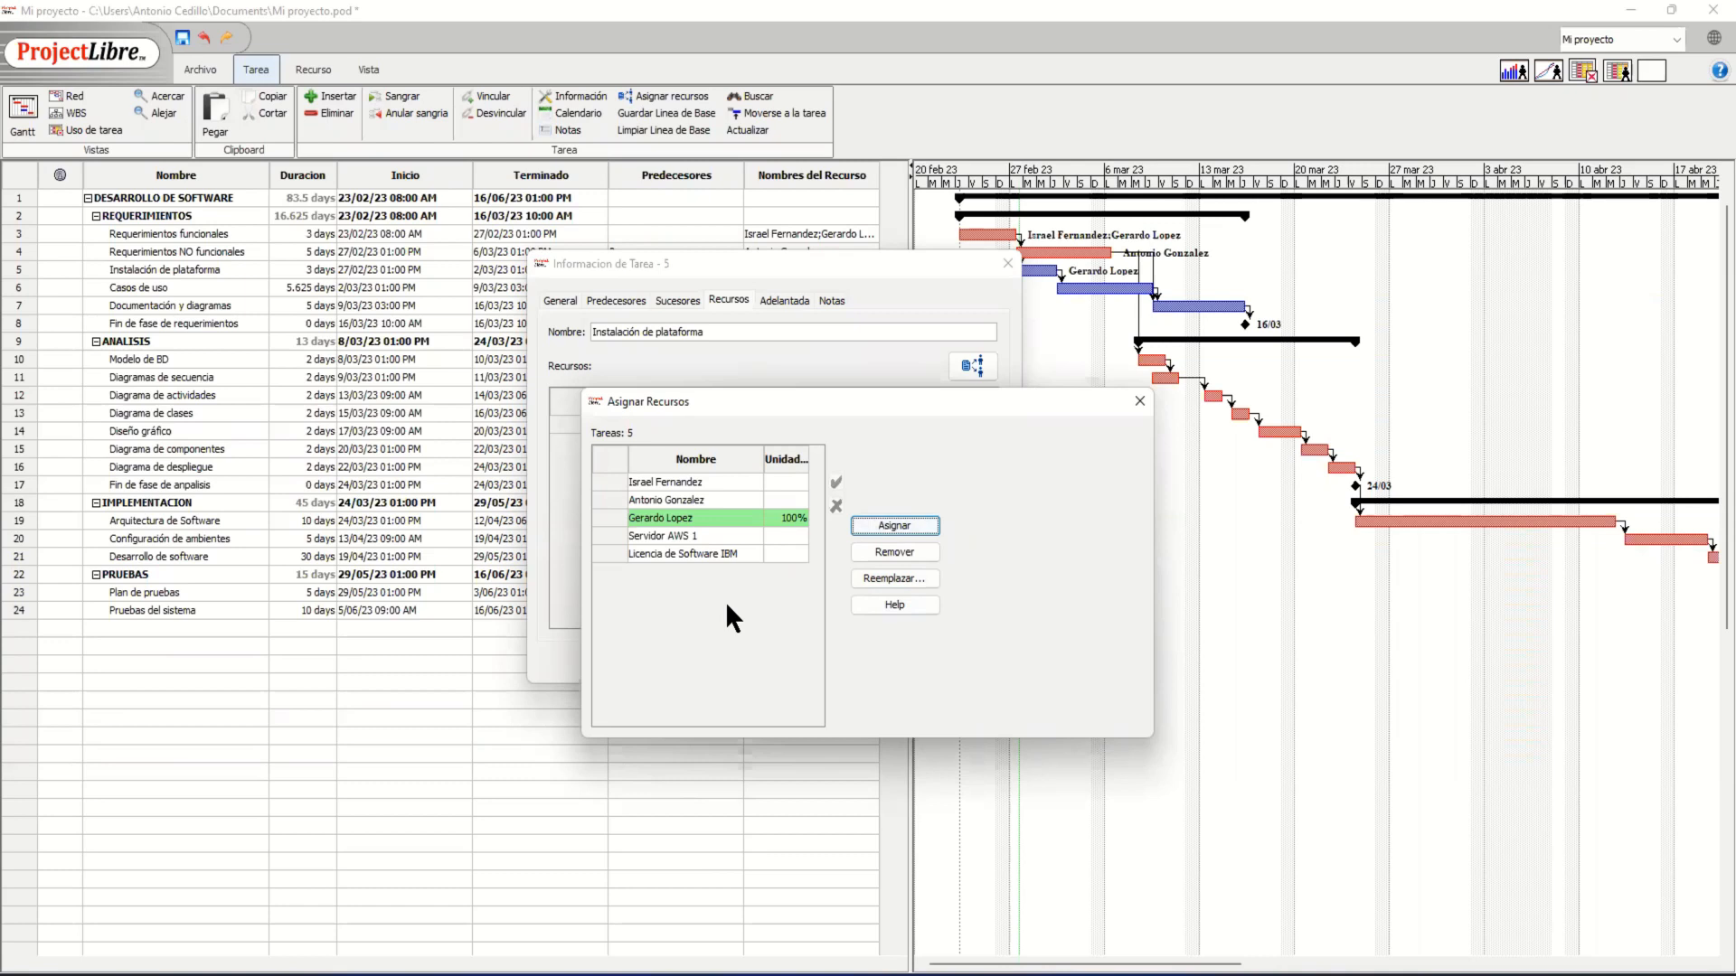
left_click(611, 554)
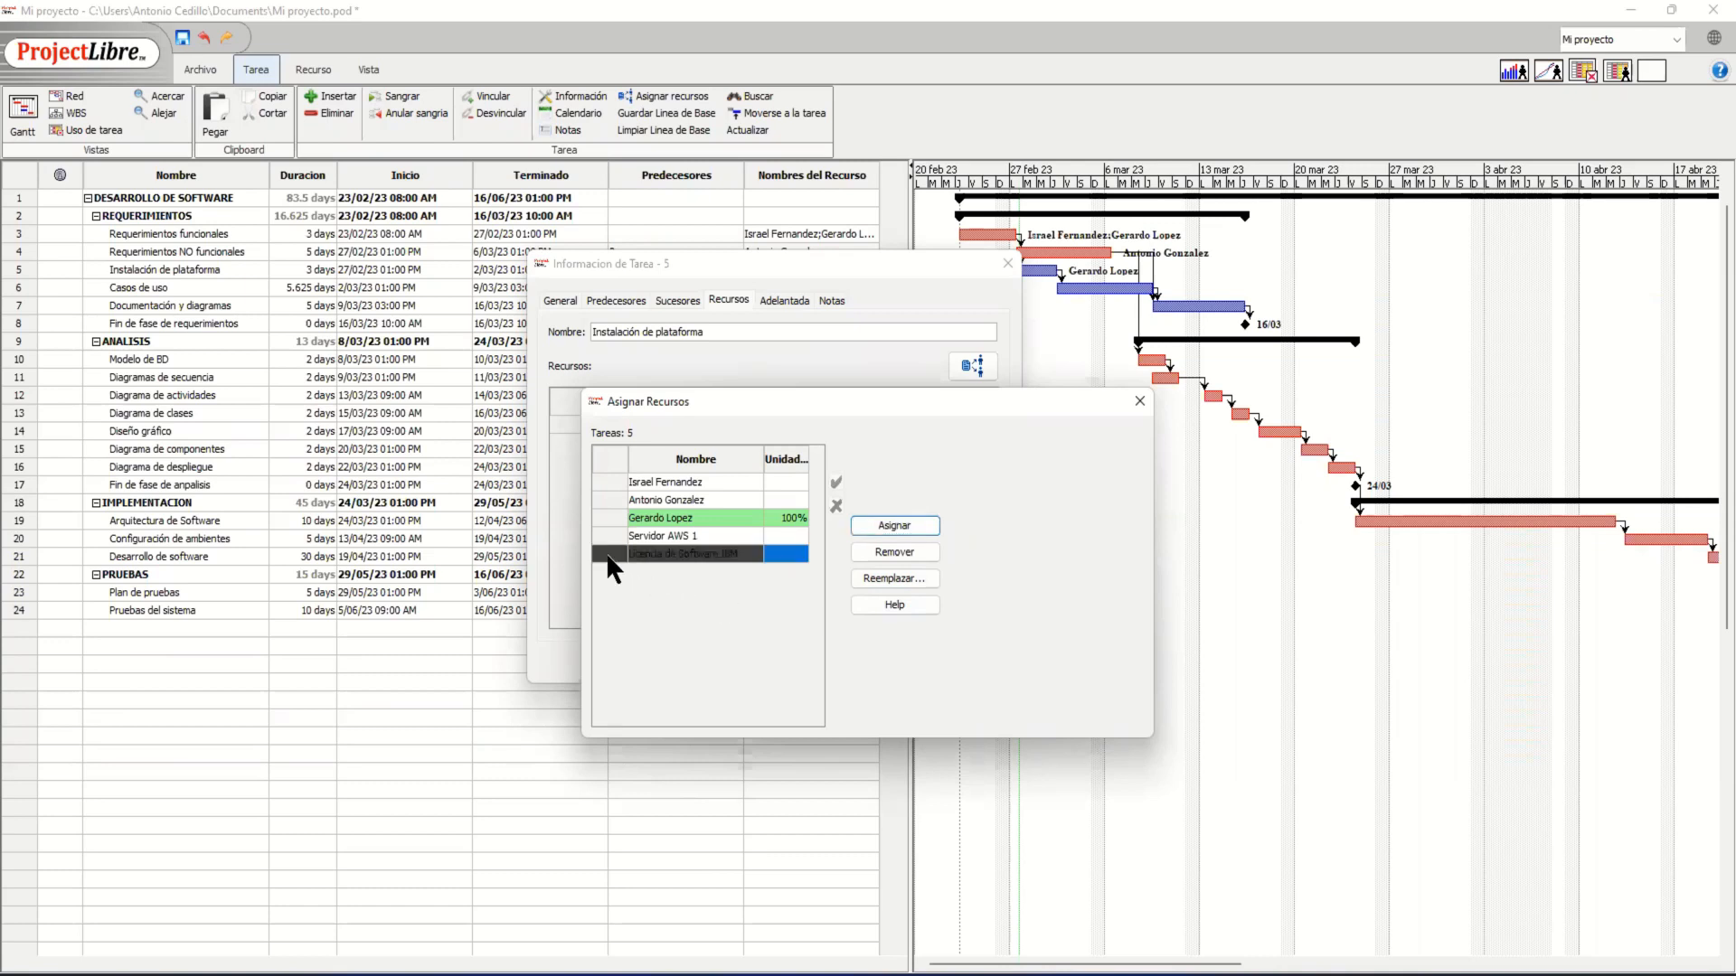
left_click(909, 525)
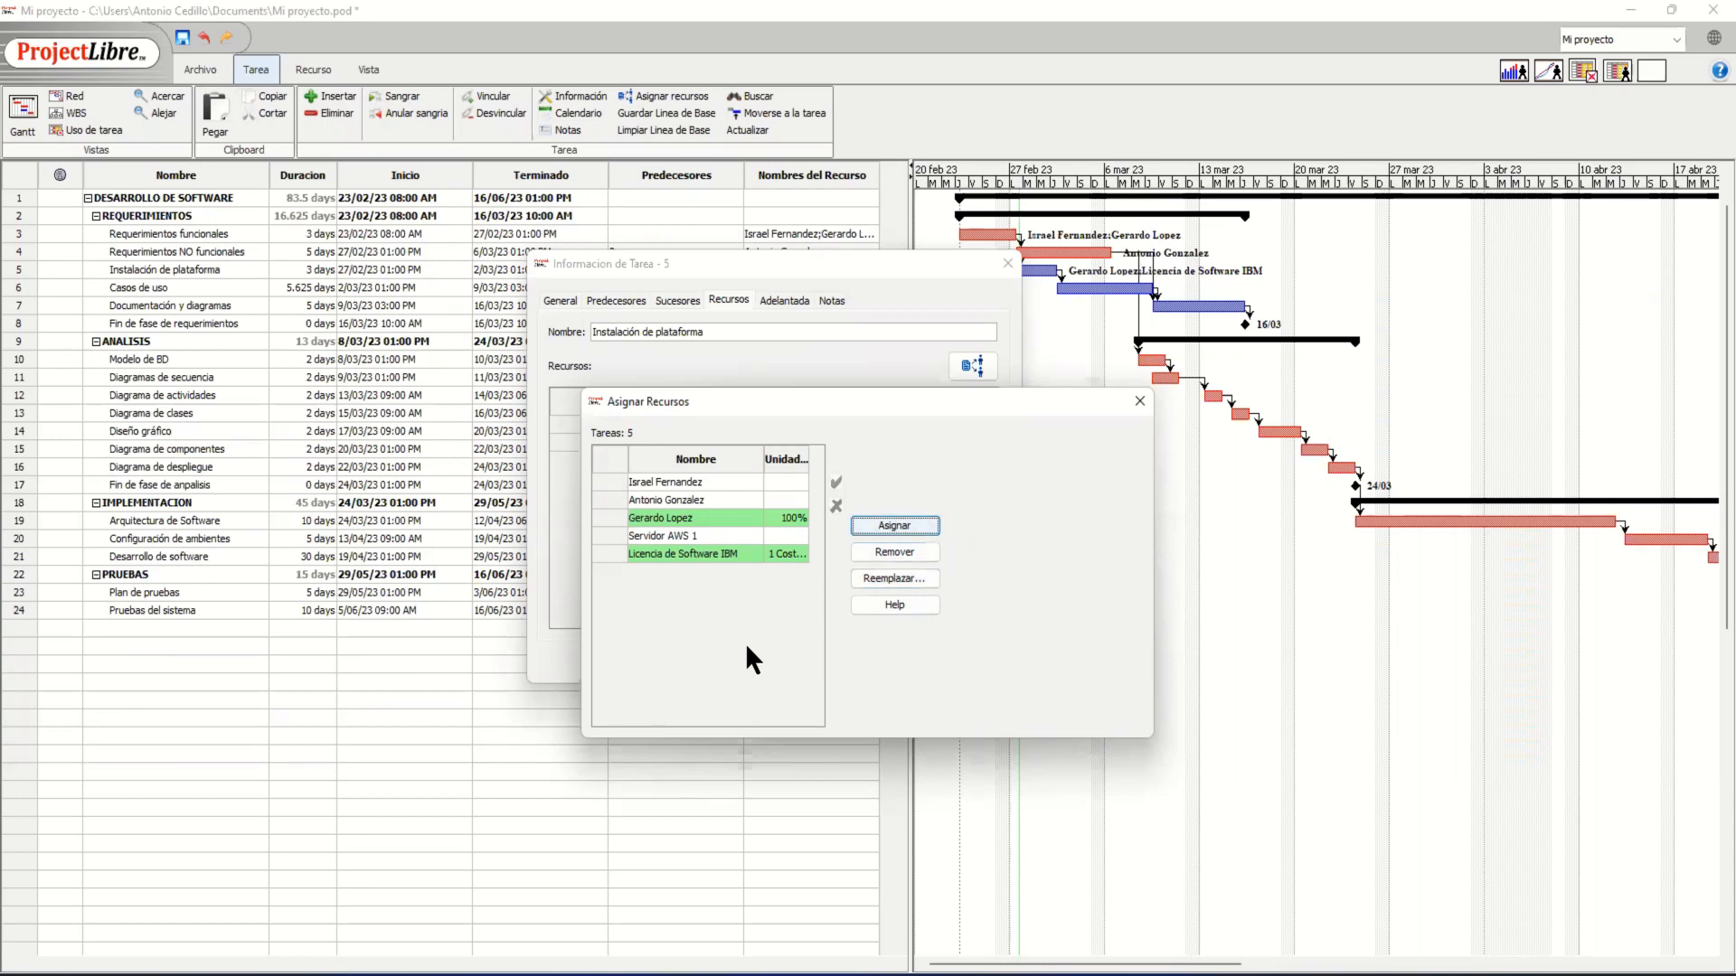
left_click(606, 538)
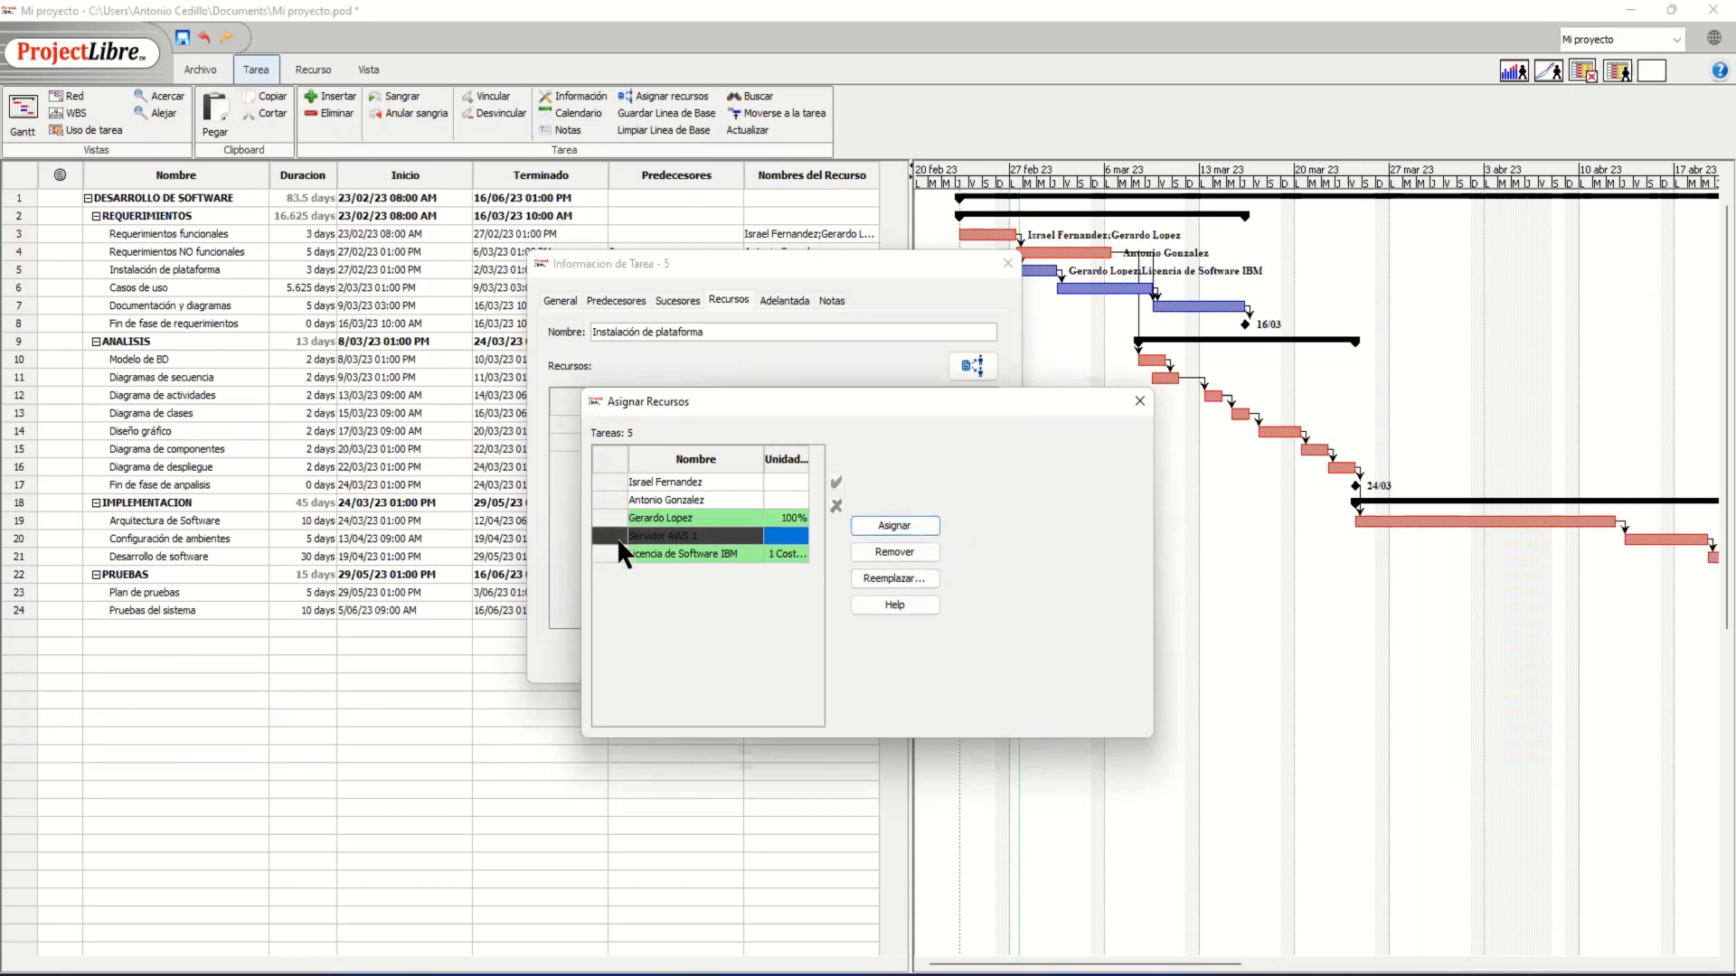
left_click(928, 523)
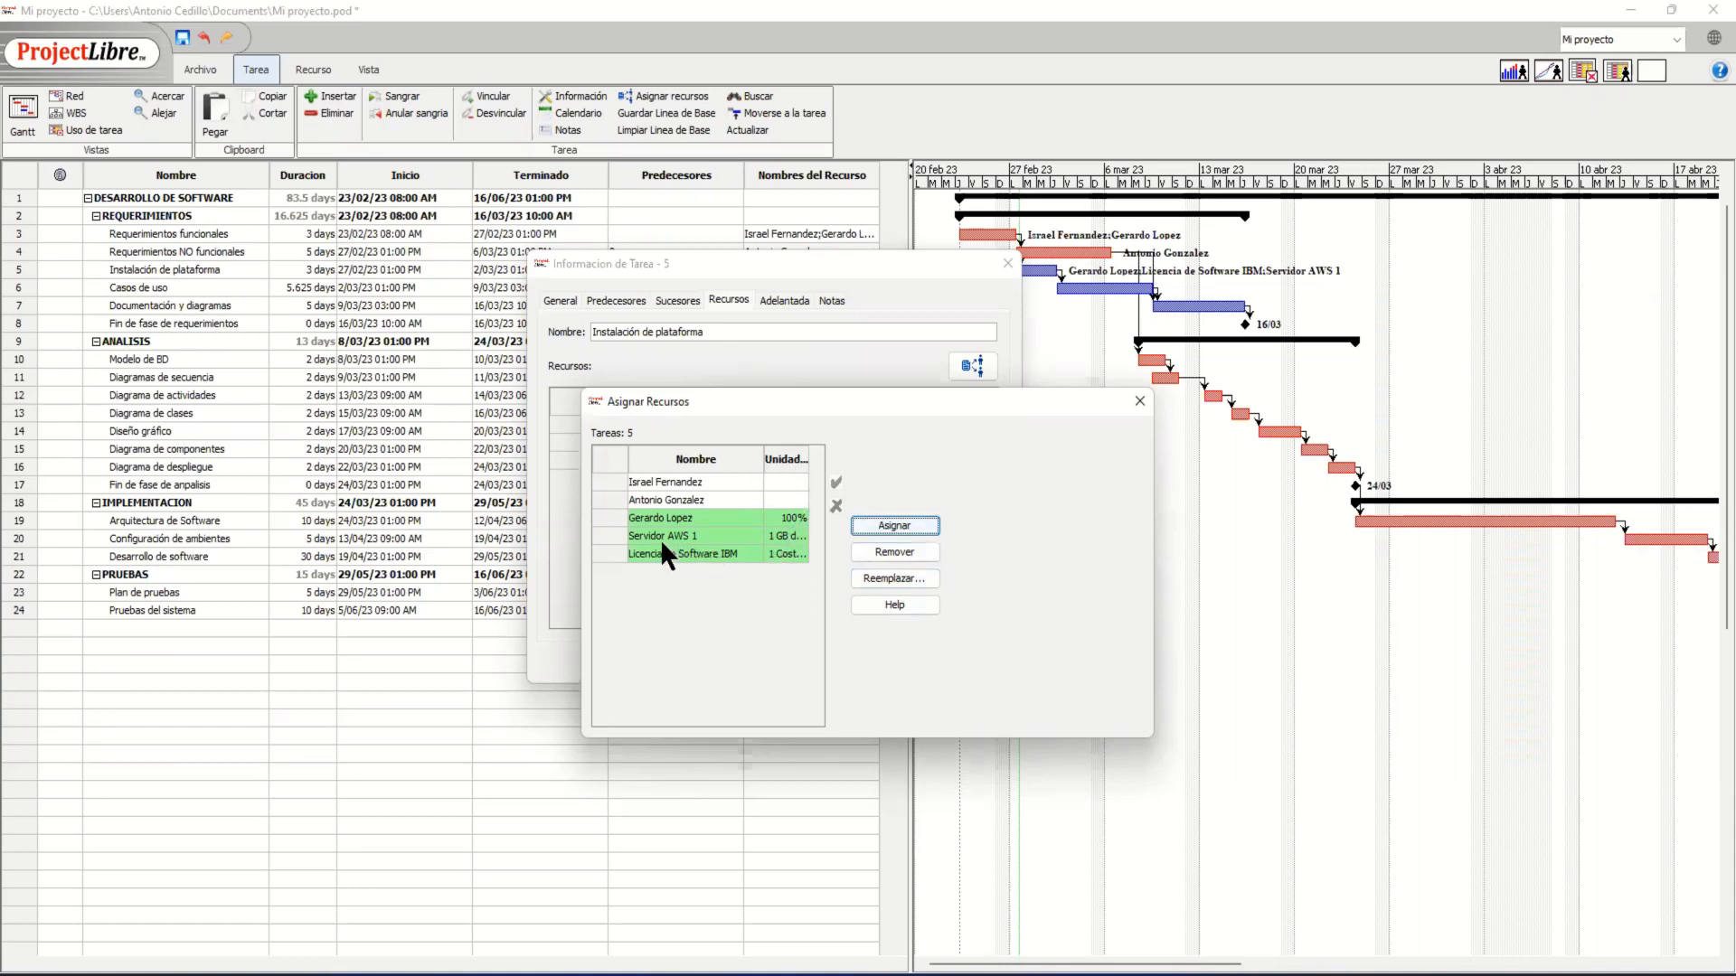
Set the units of Licencia de Software IBM to 2 for Instalación de plataforma and close the task information.
left_click(781, 553)
key("BackSpace")
key("BackSpace")
key("BackSpace")
key("BackSpace")
key("BackSpace")
key("BackSpace")
key("BackSpace")
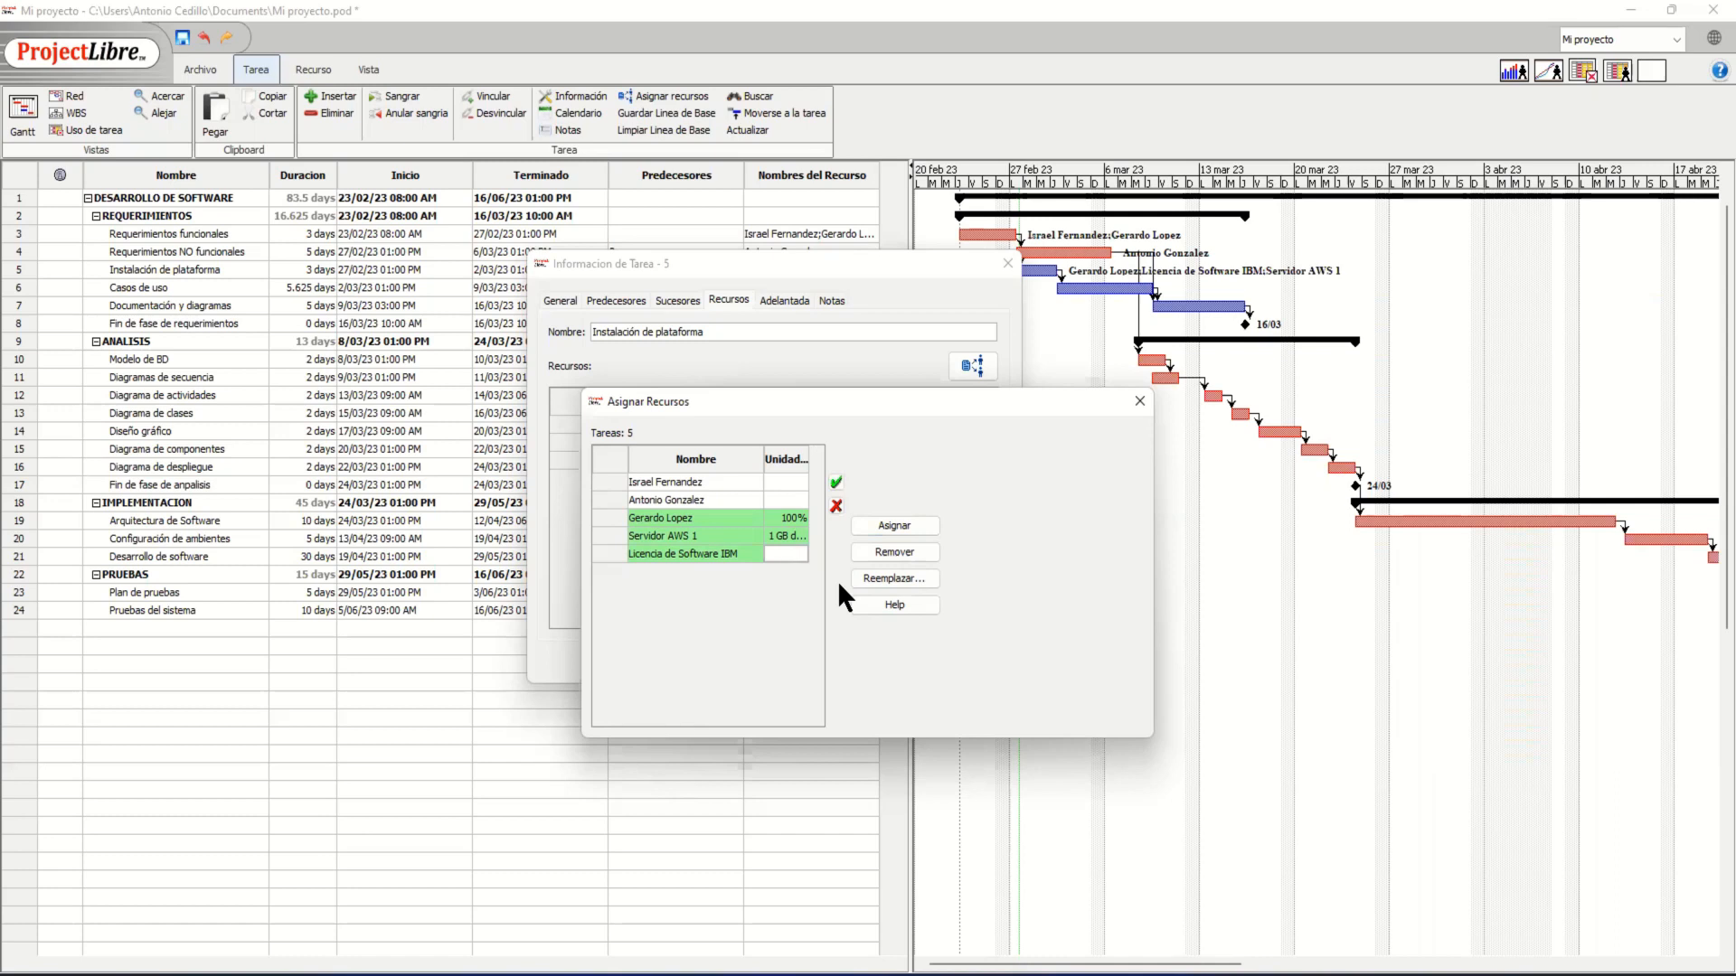
type("2")
left_click(913, 526)
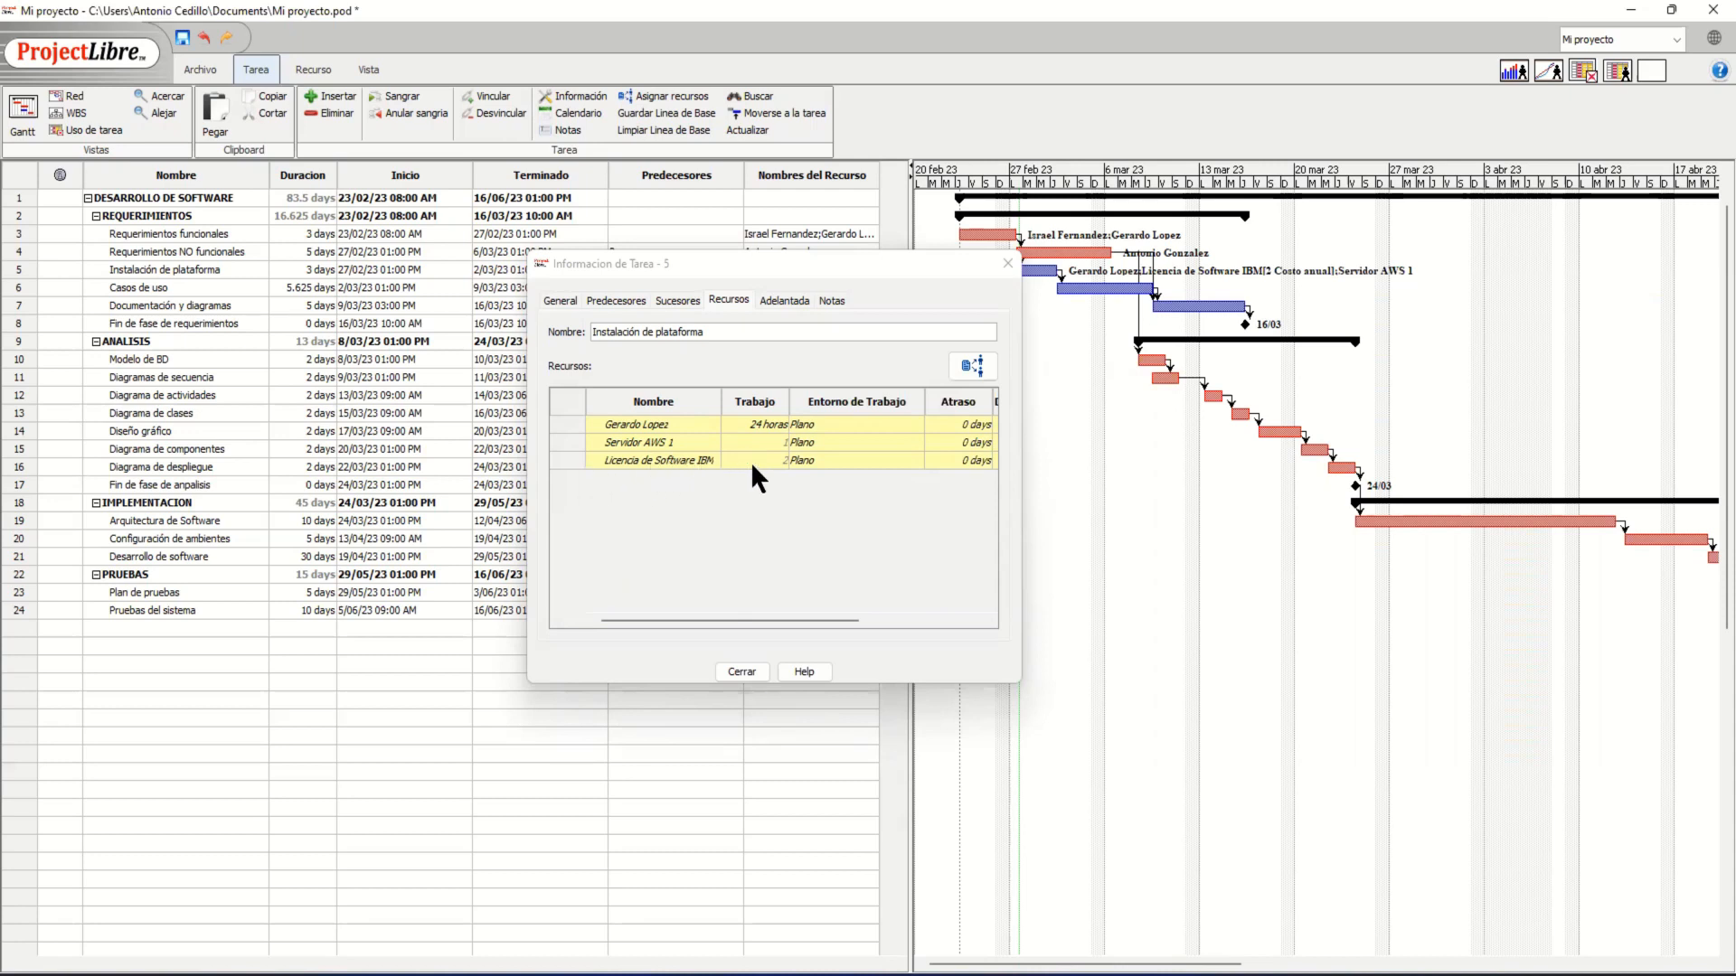
left_click(756, 680)
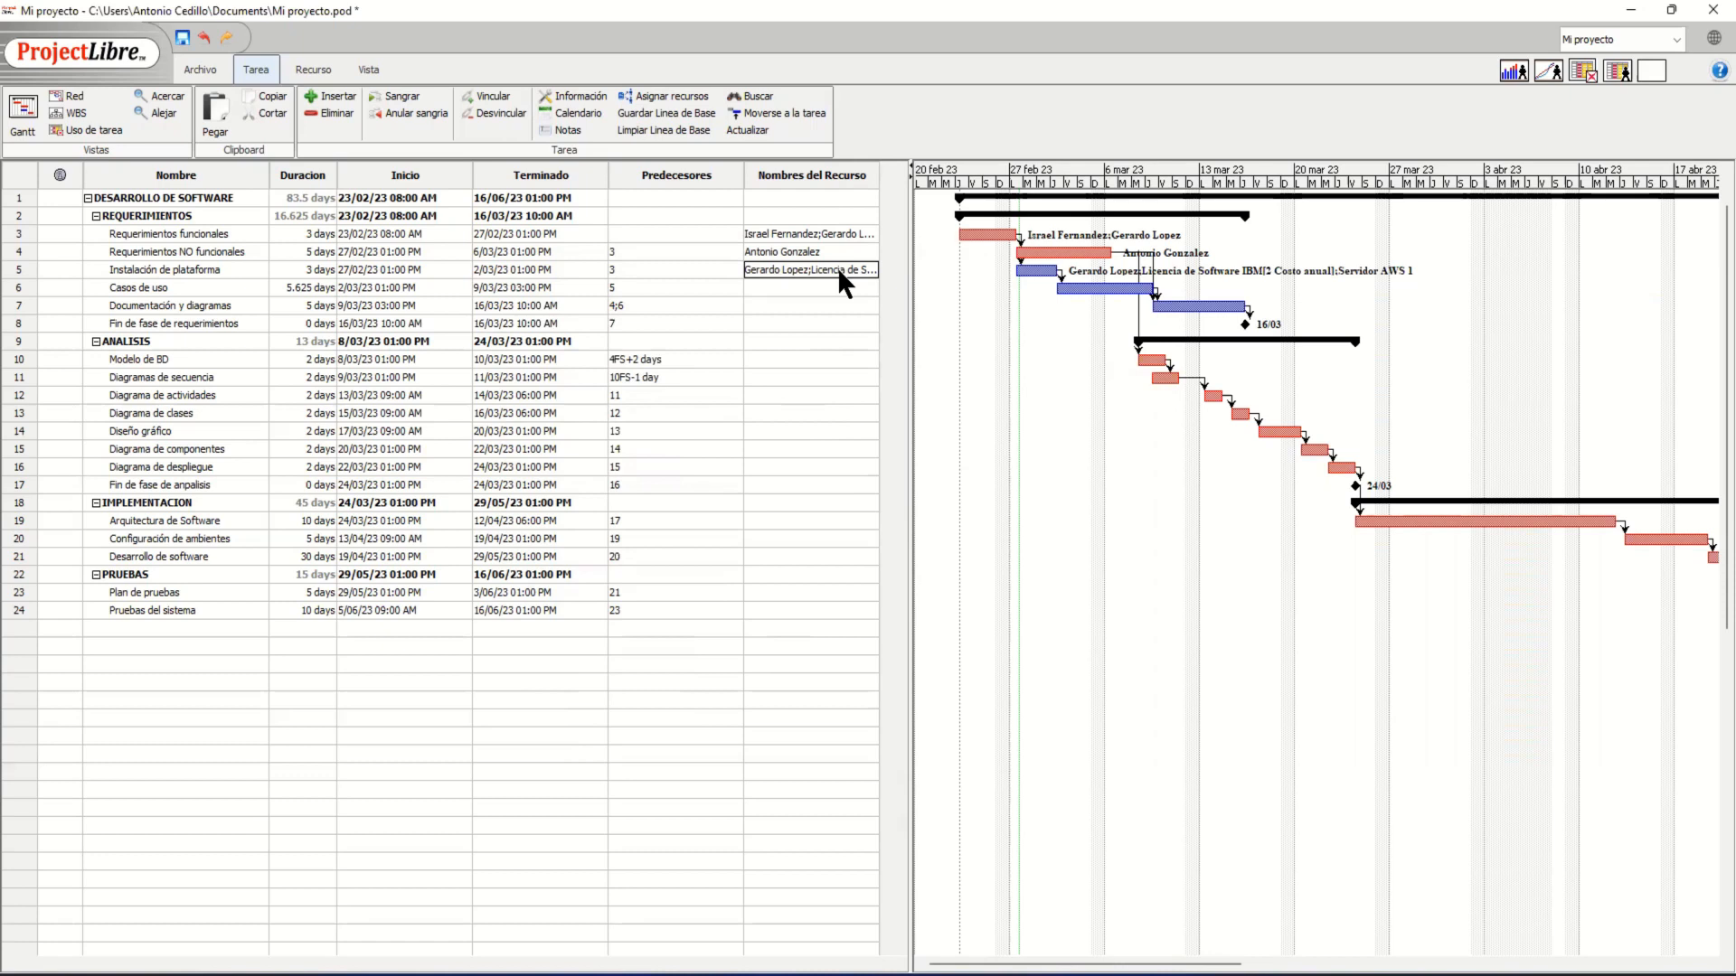
Examine the cost of Instalación de plataforma and the REQUERIMIENTOS phase in the WBS chart, and return to the Gantt view.
left_click(73, 112)
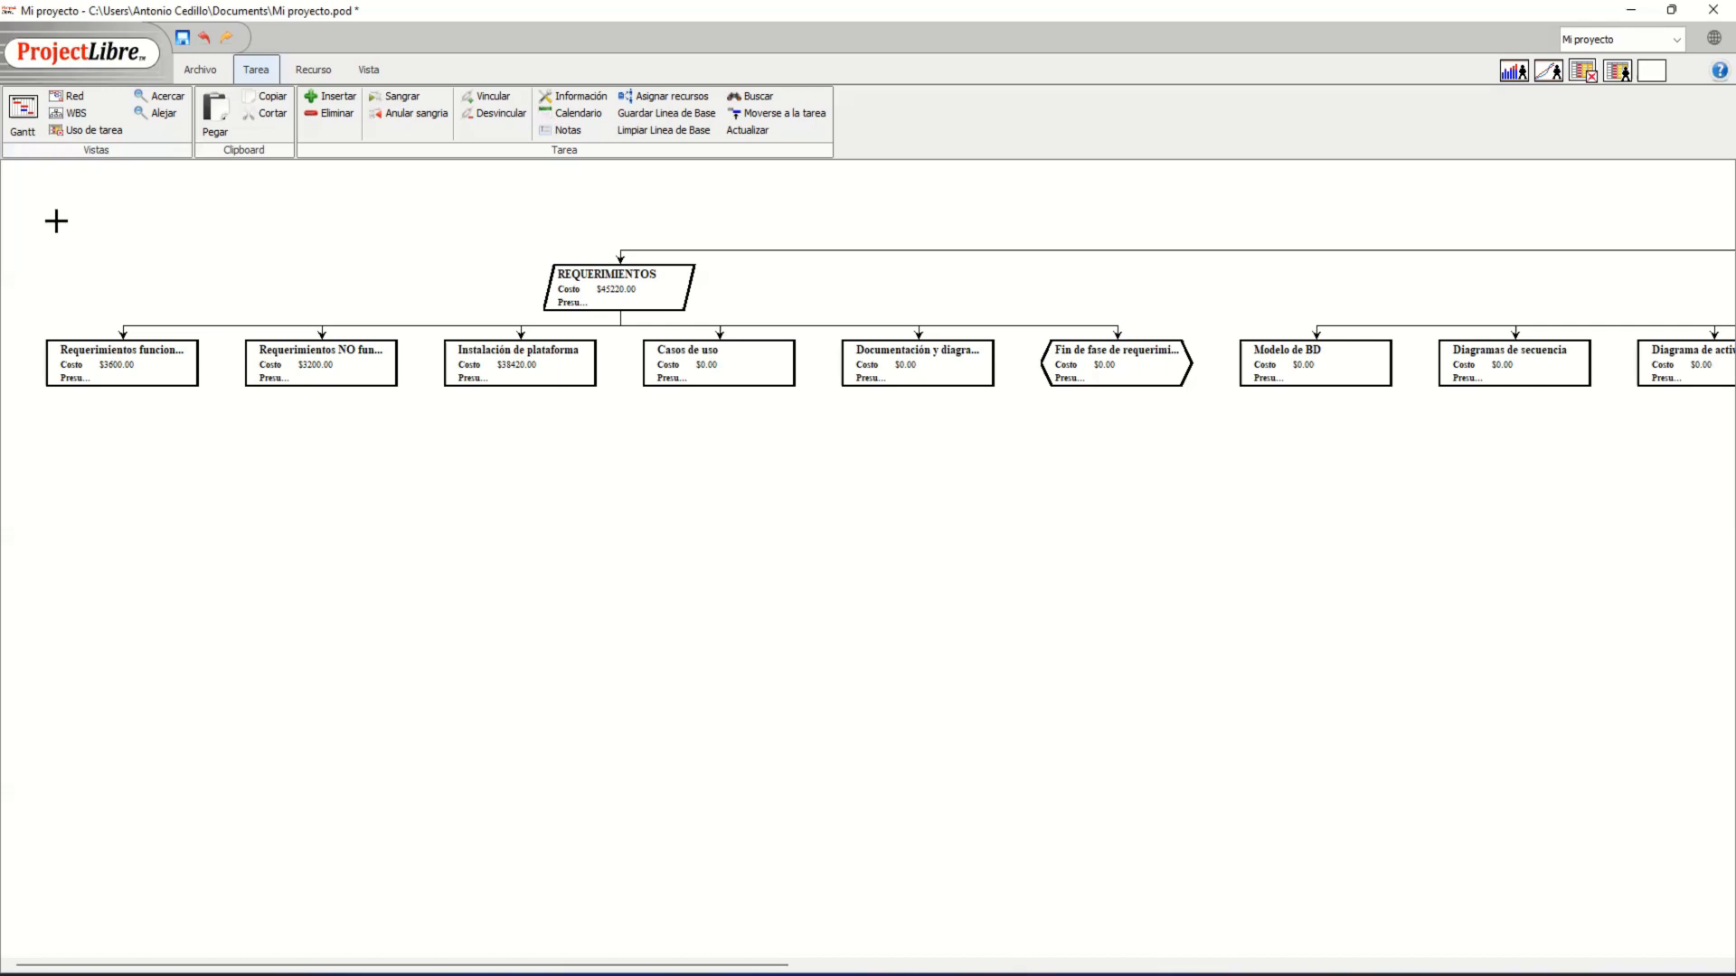
left_click(25, 131)
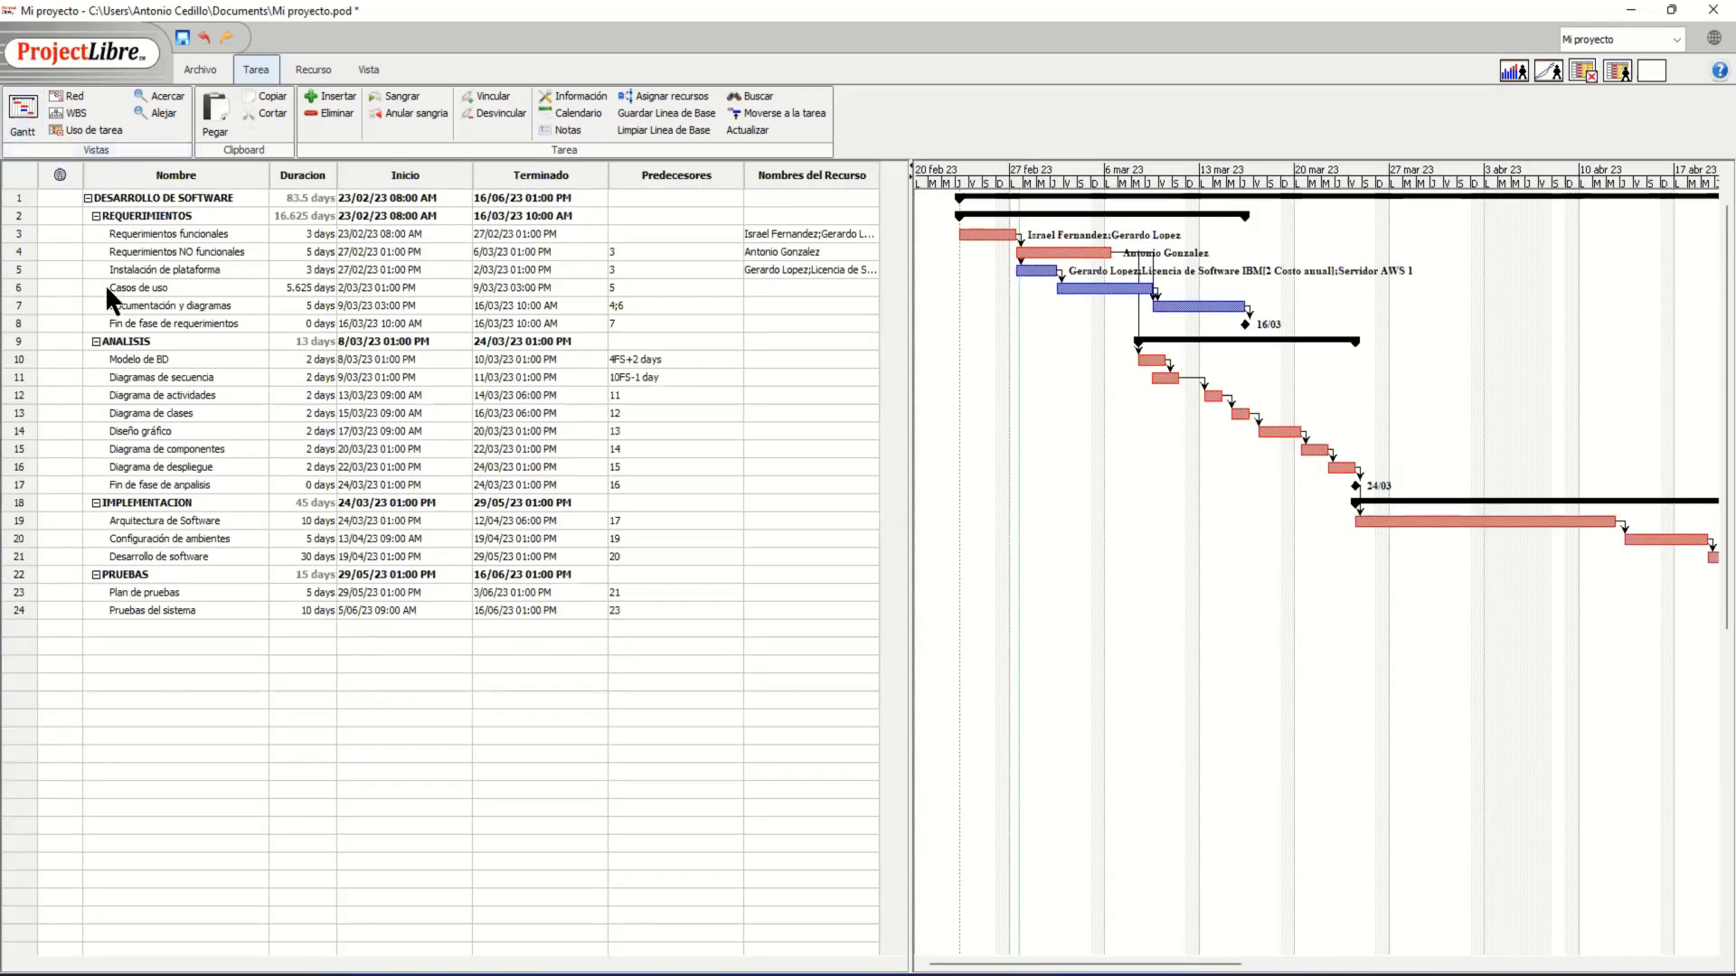
Assign the second listed work resource to the task Casos de uso.
double_click(808, 287)
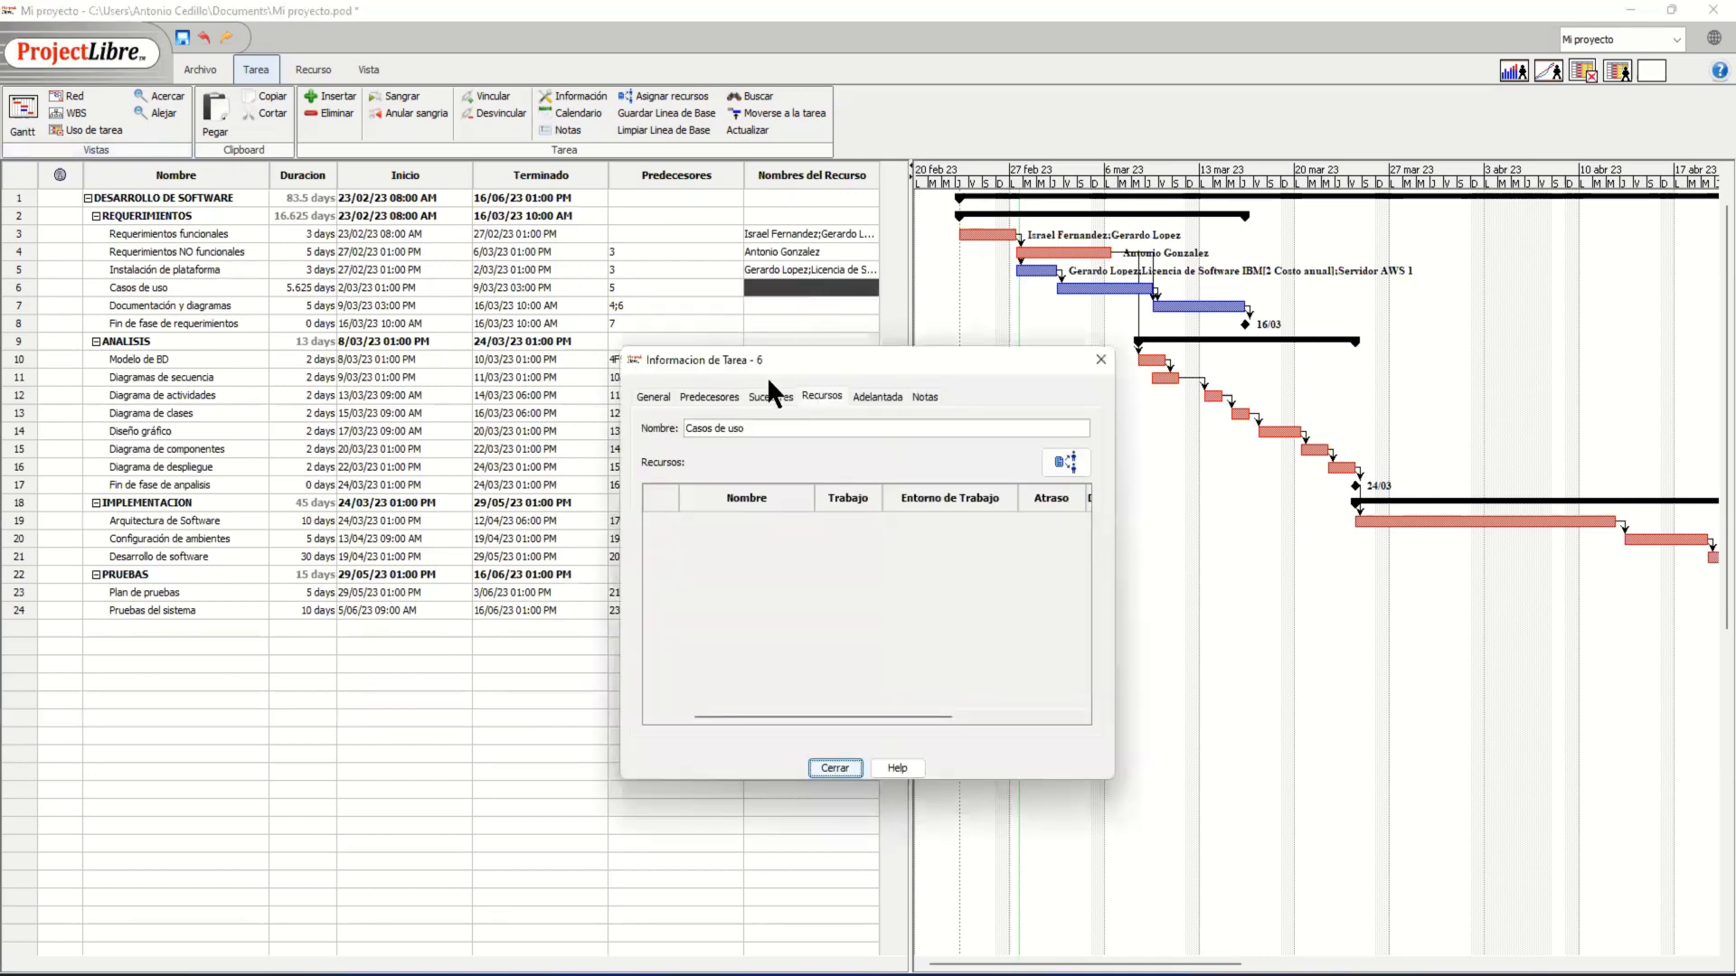
left_click(819, 395)
left_click(1063, 465)
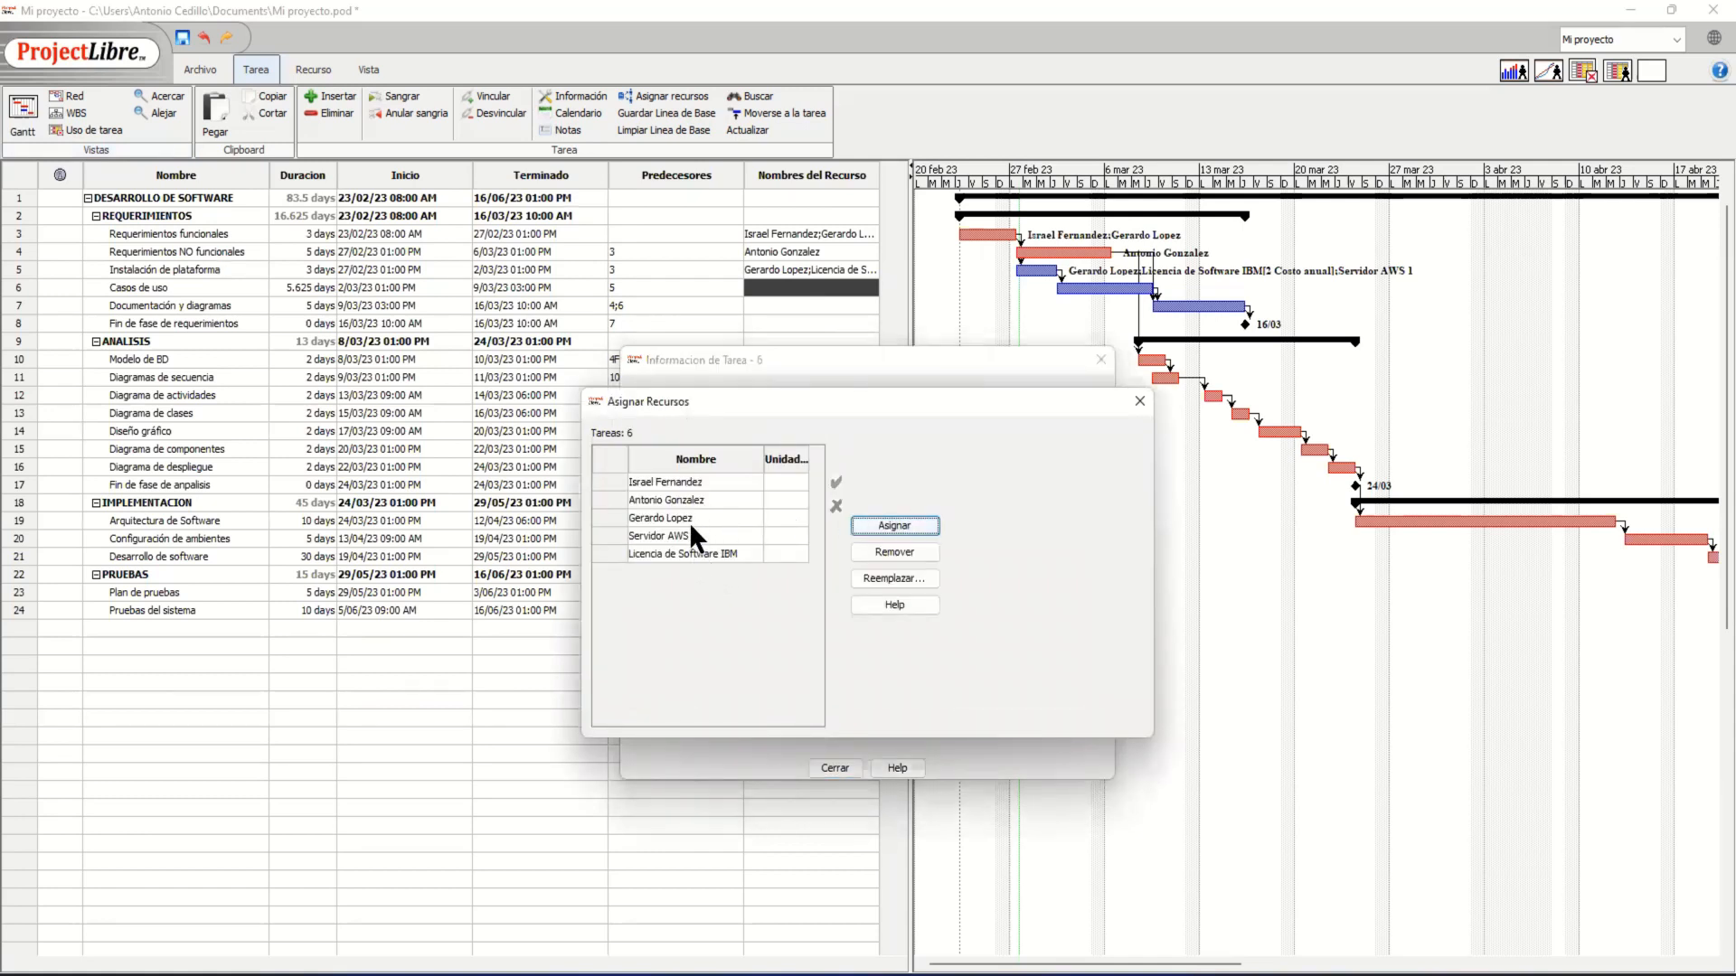
left_click(707, 499)
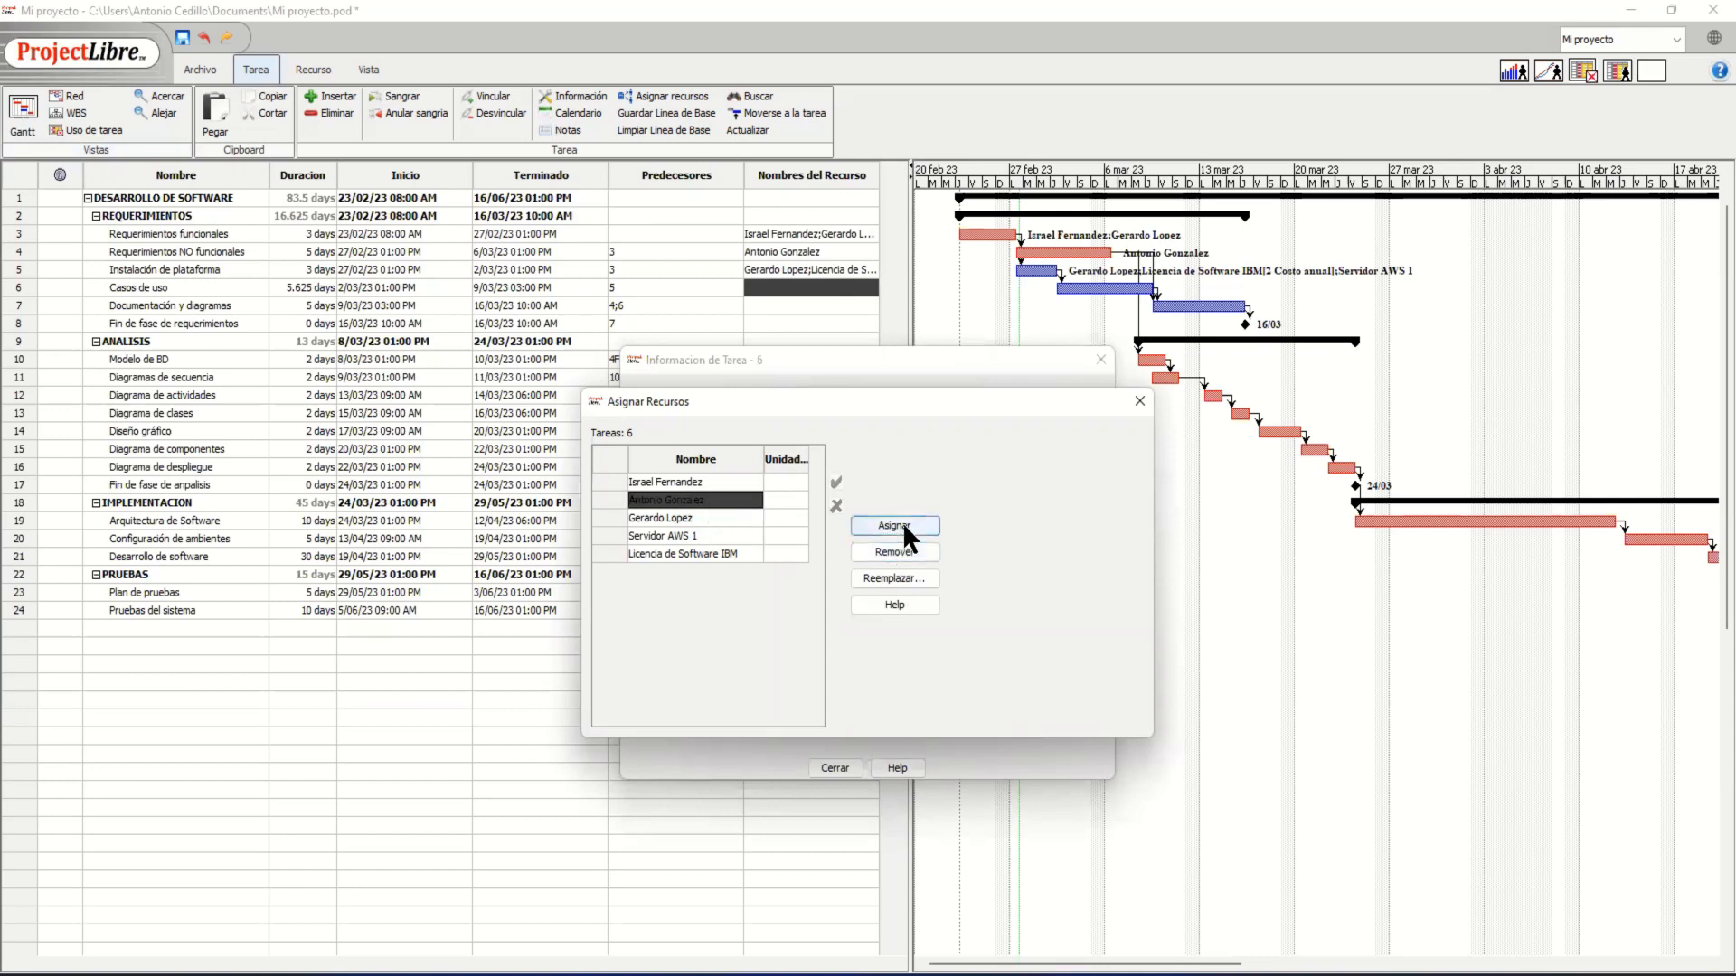
left_click(904, 523)
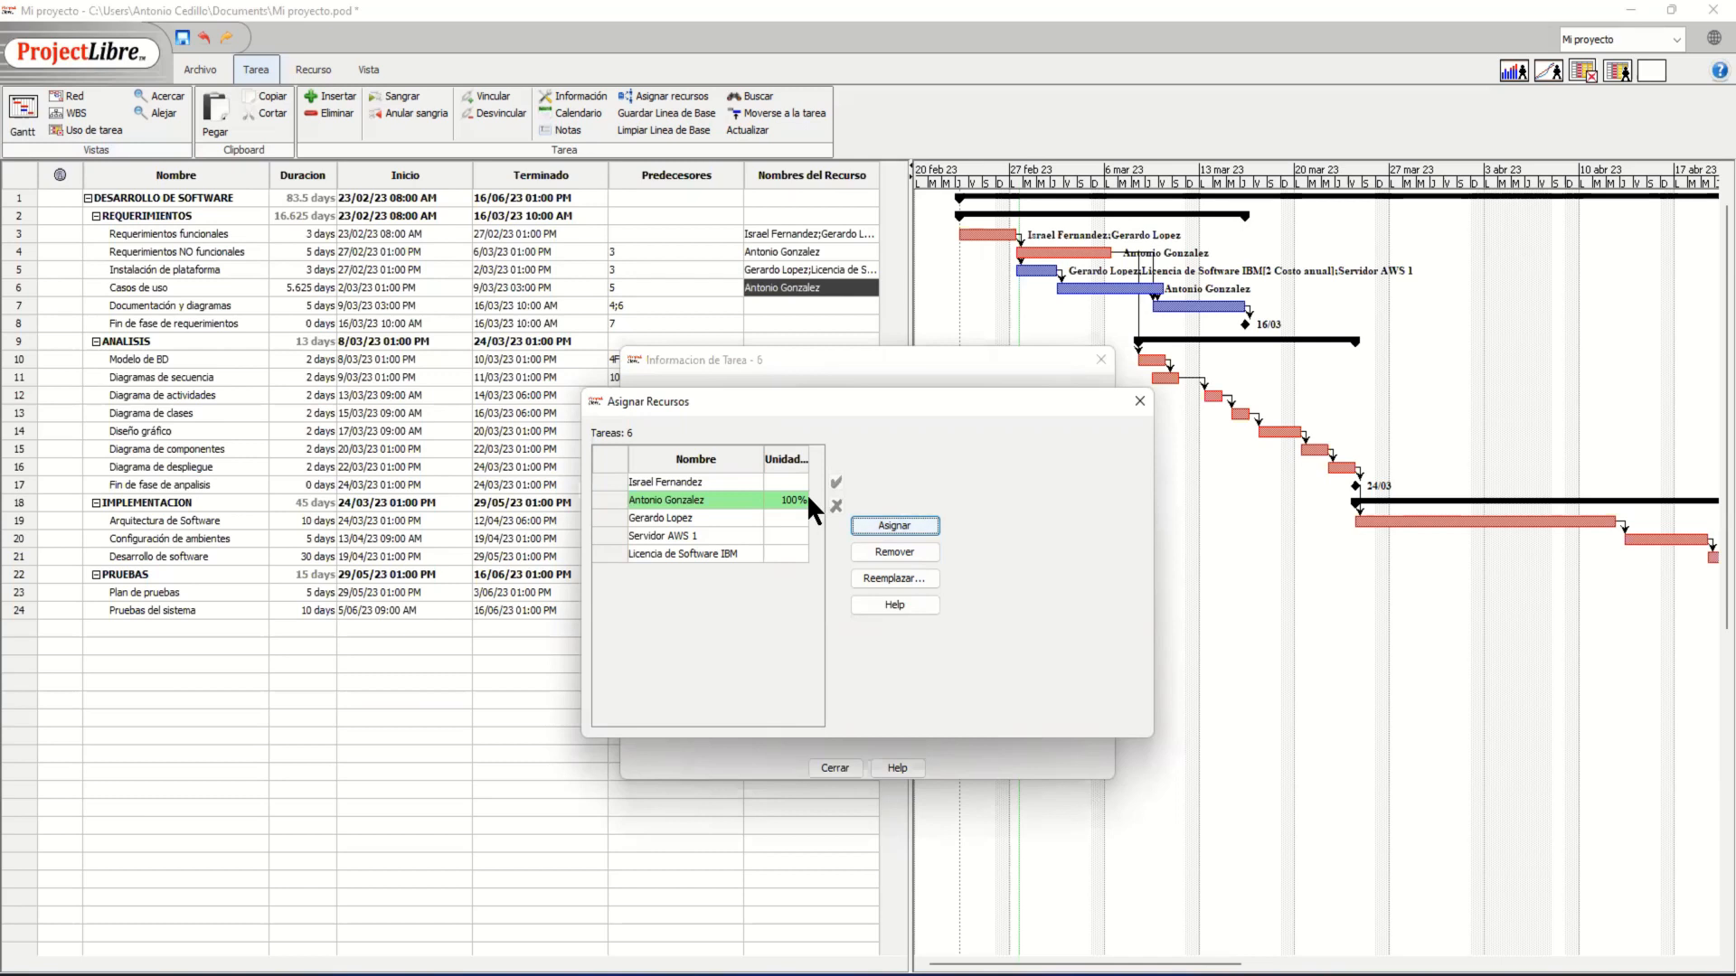
left_click(1139, 400)
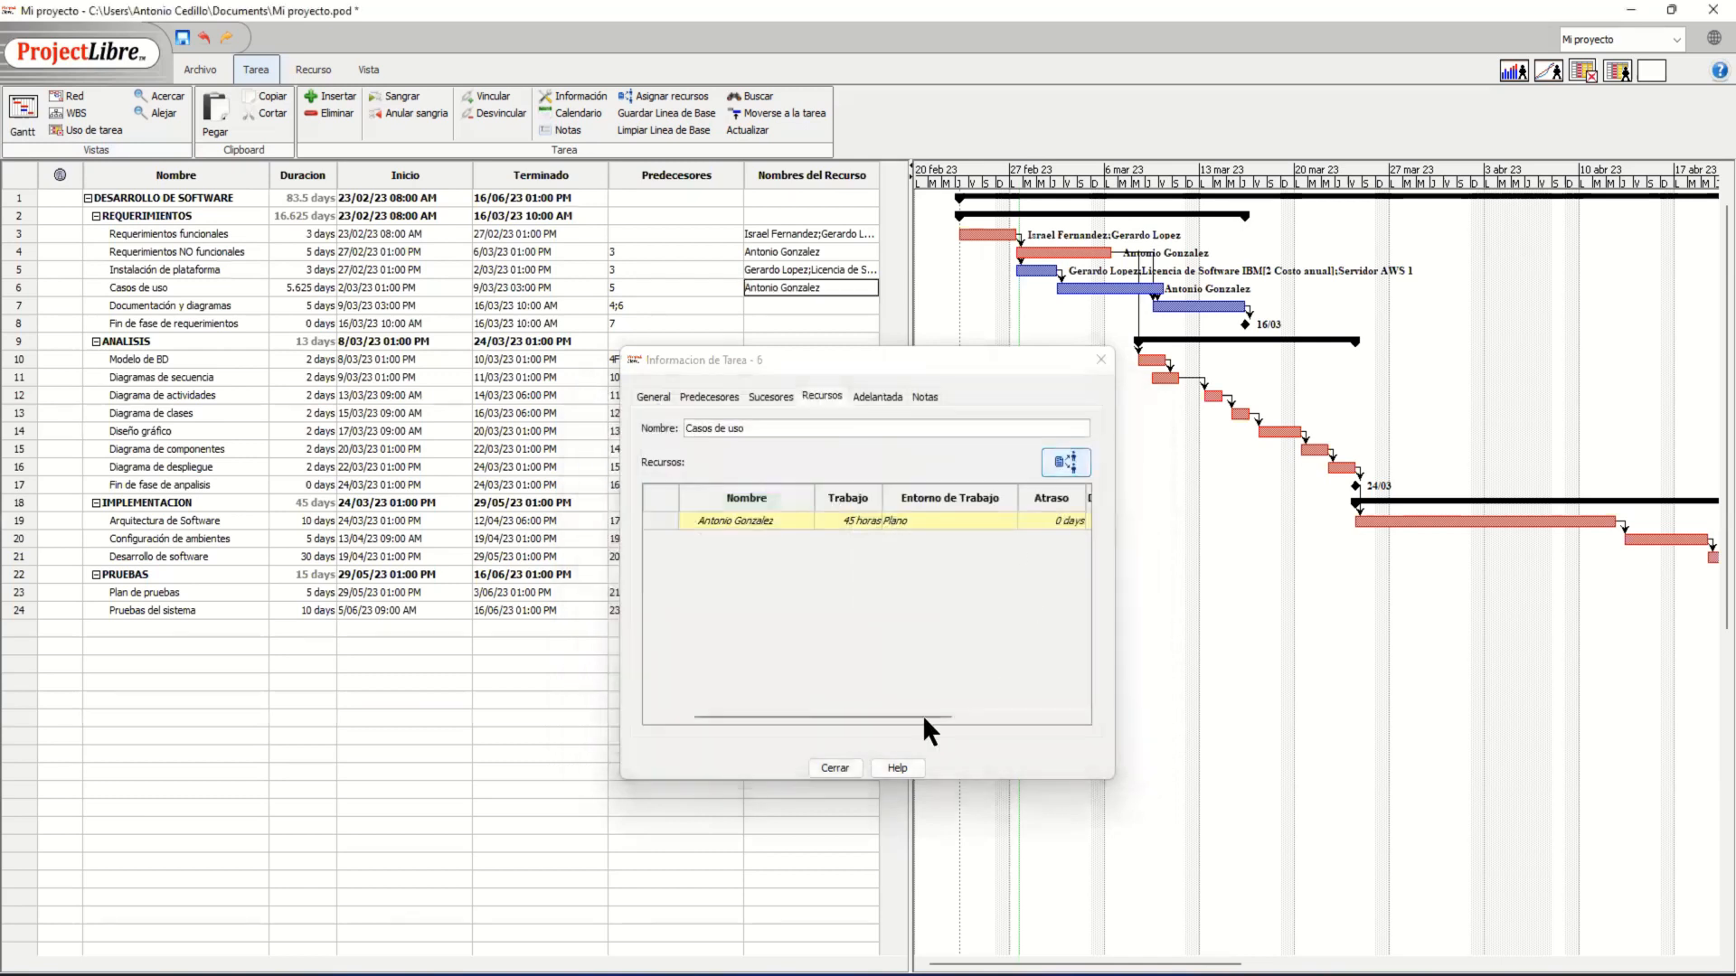
left_click(837, 767)
Assign the first listed work resource to the task Documentación y diagramas.
double_click(805, 307)
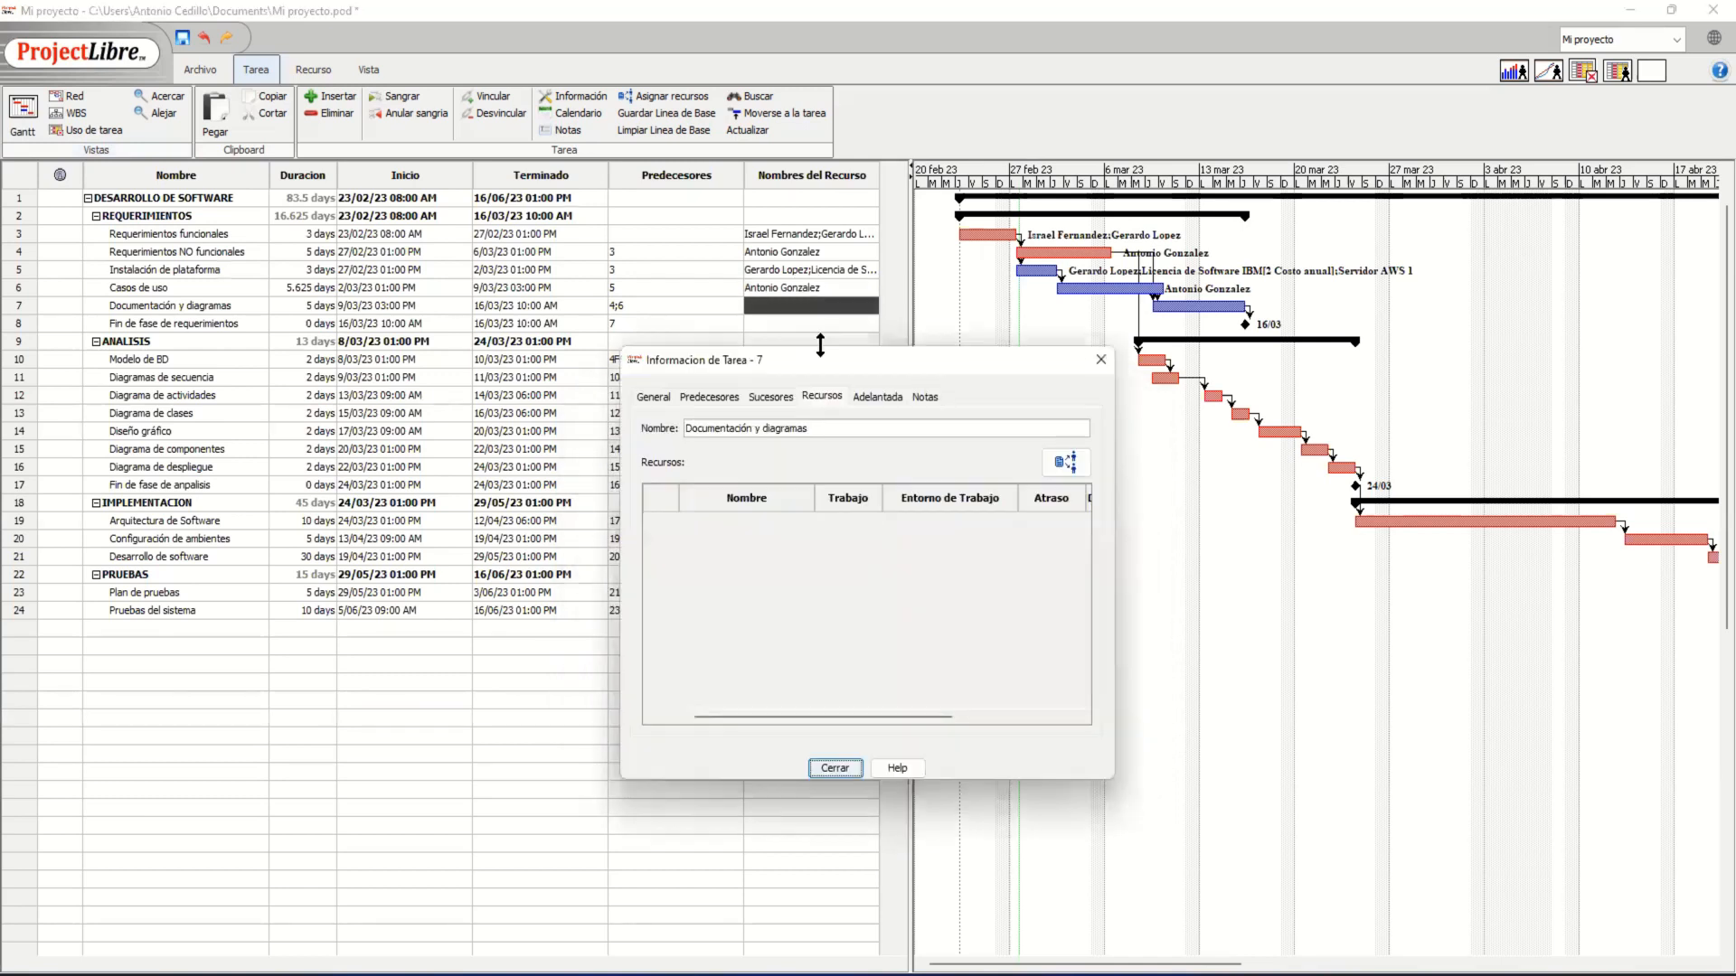
left_click(1065, 463)
left_click(698, 484)
left_click(894, 525)
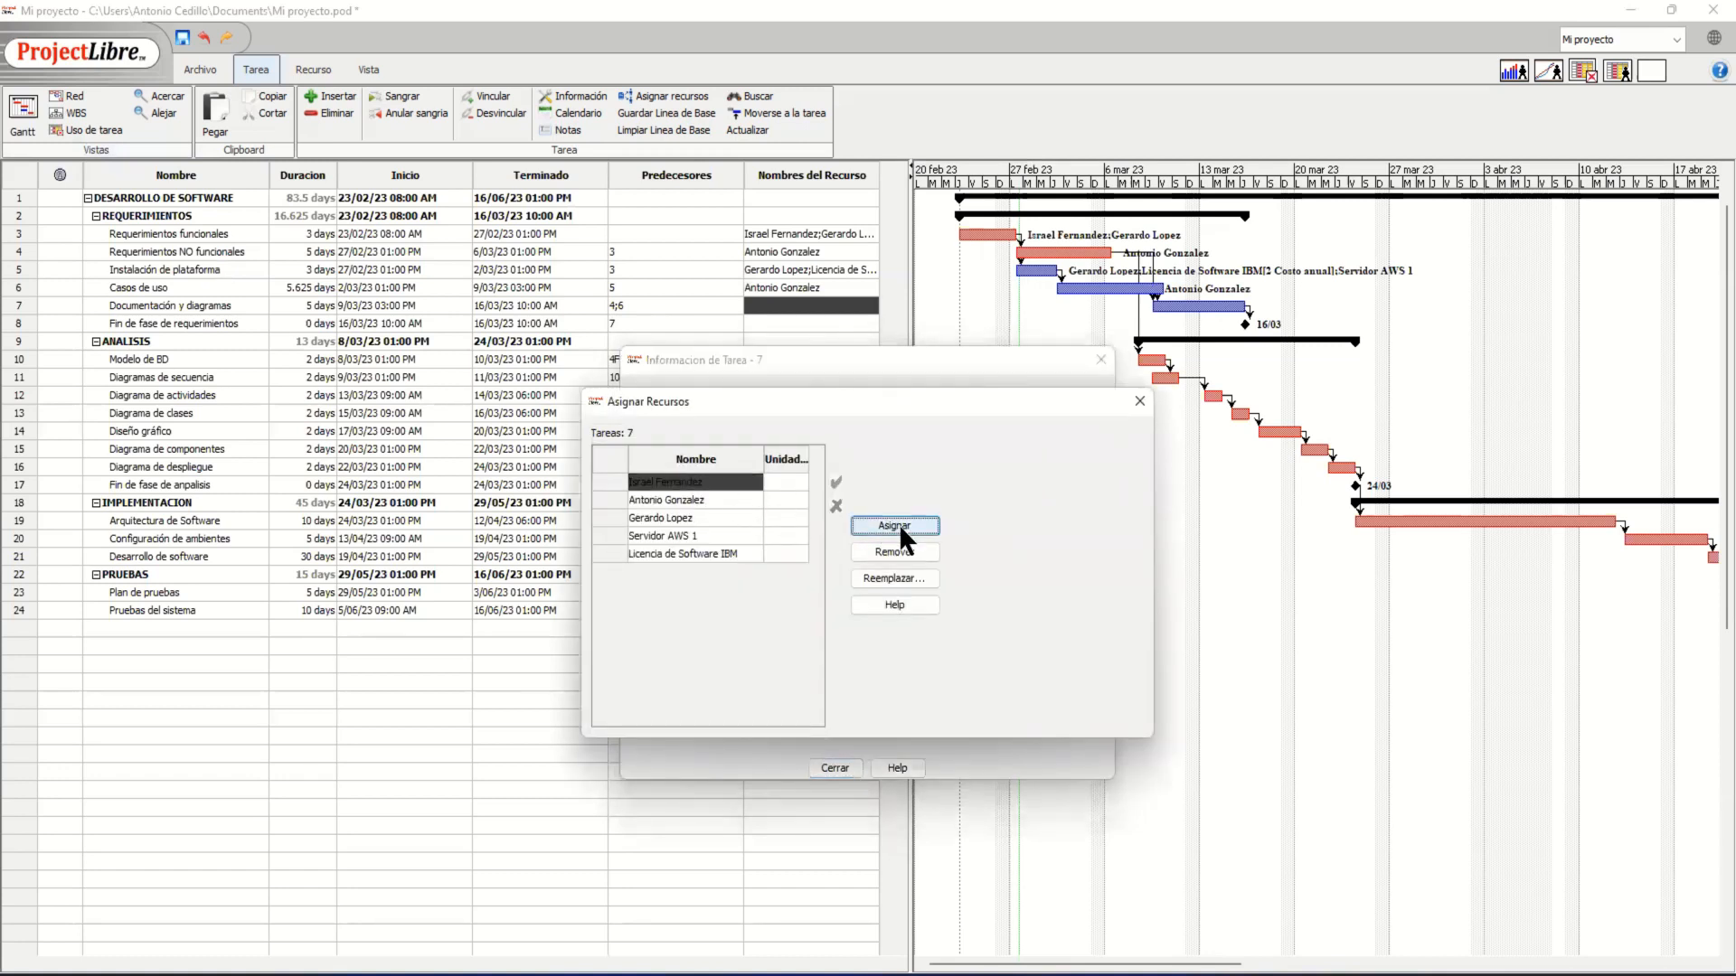
left_click(1136, 403)
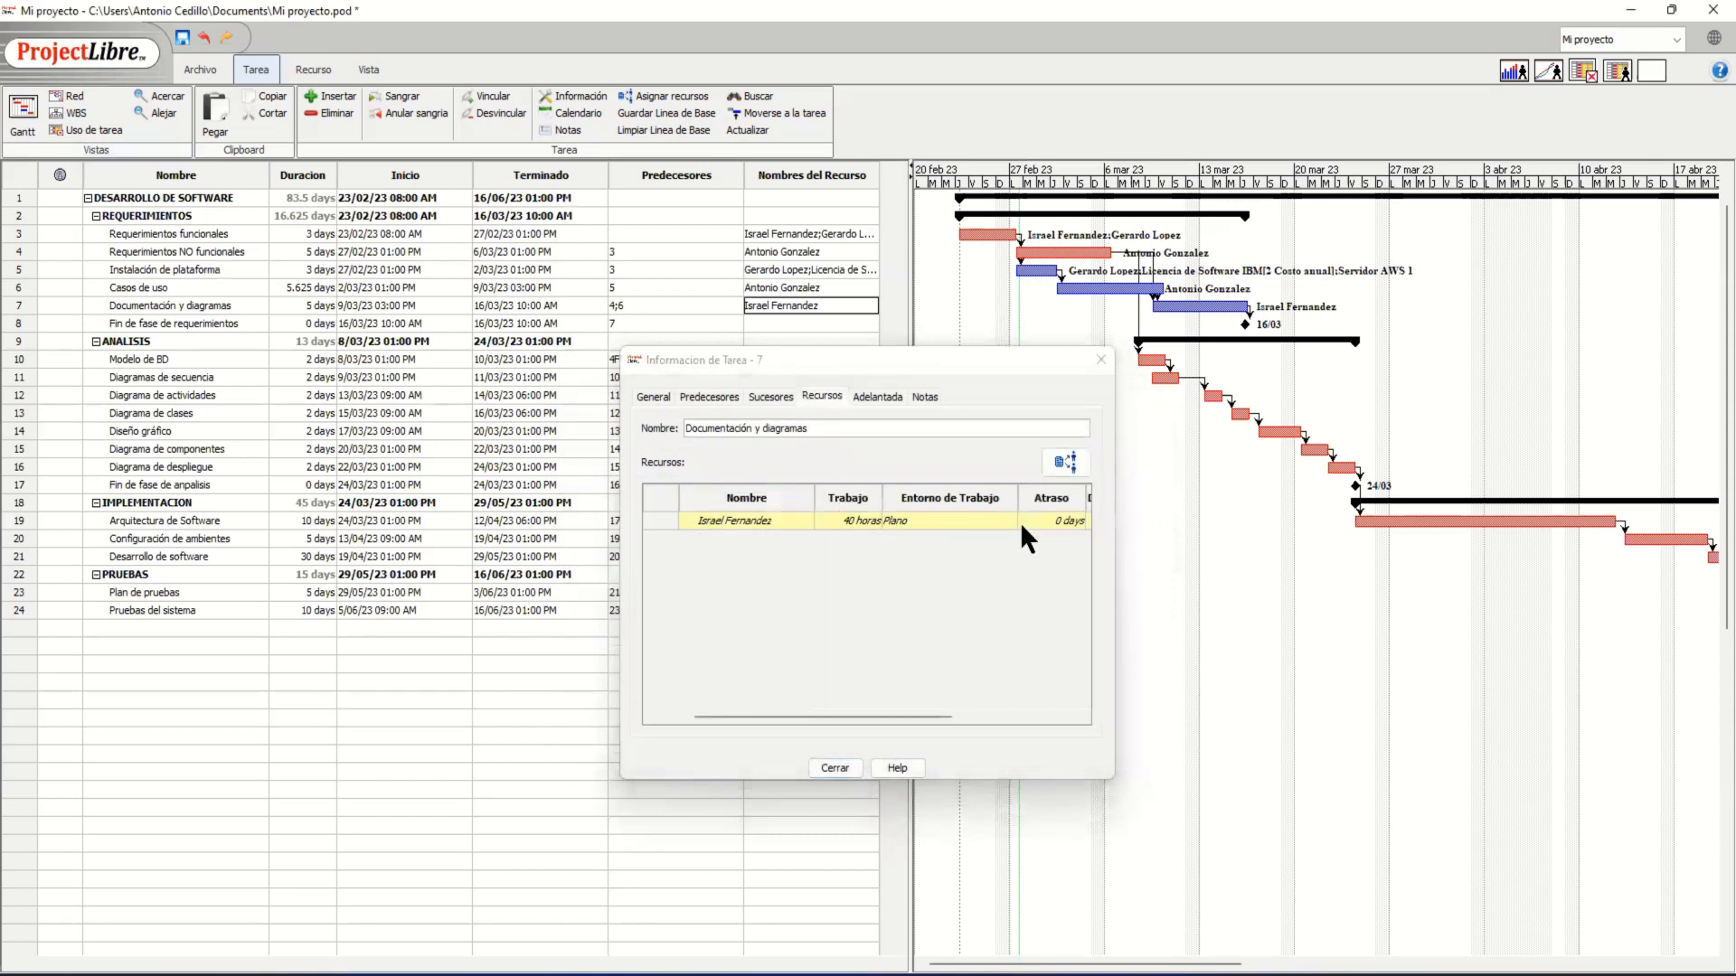
left_click(828, 764)
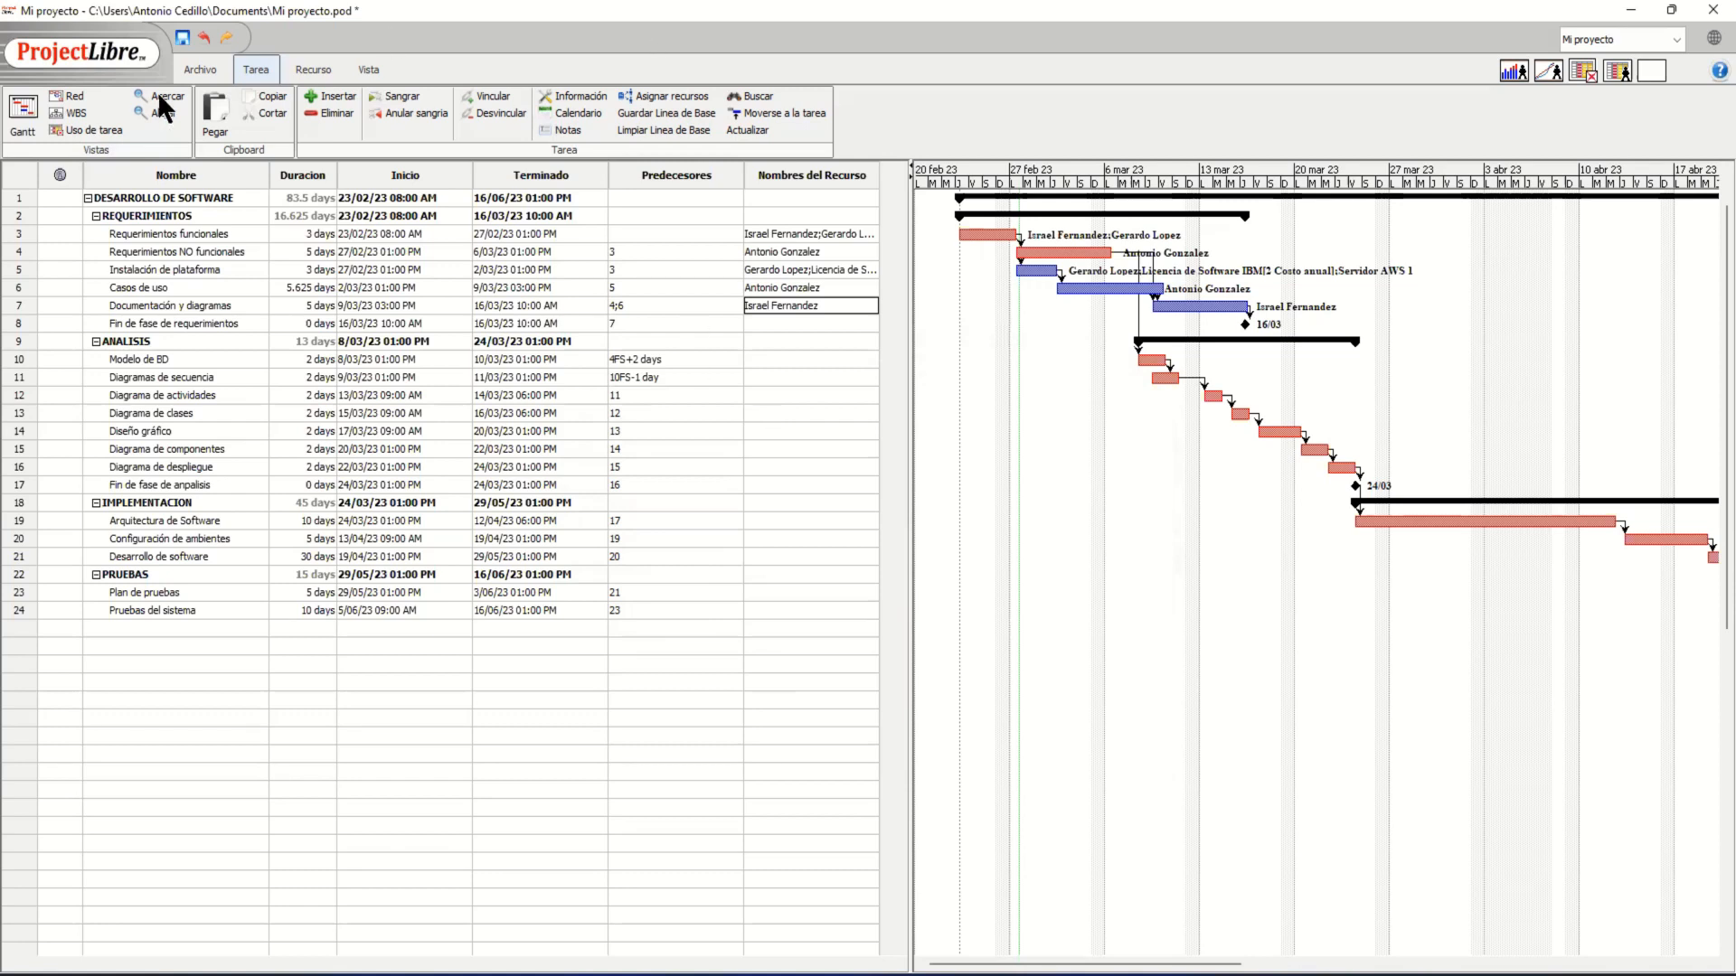
Examine the REQUERIMIENTOS task costs in the WBS chart and each resource's cost in the RBS chart, and return to the resource list.
left_click(79, 113)
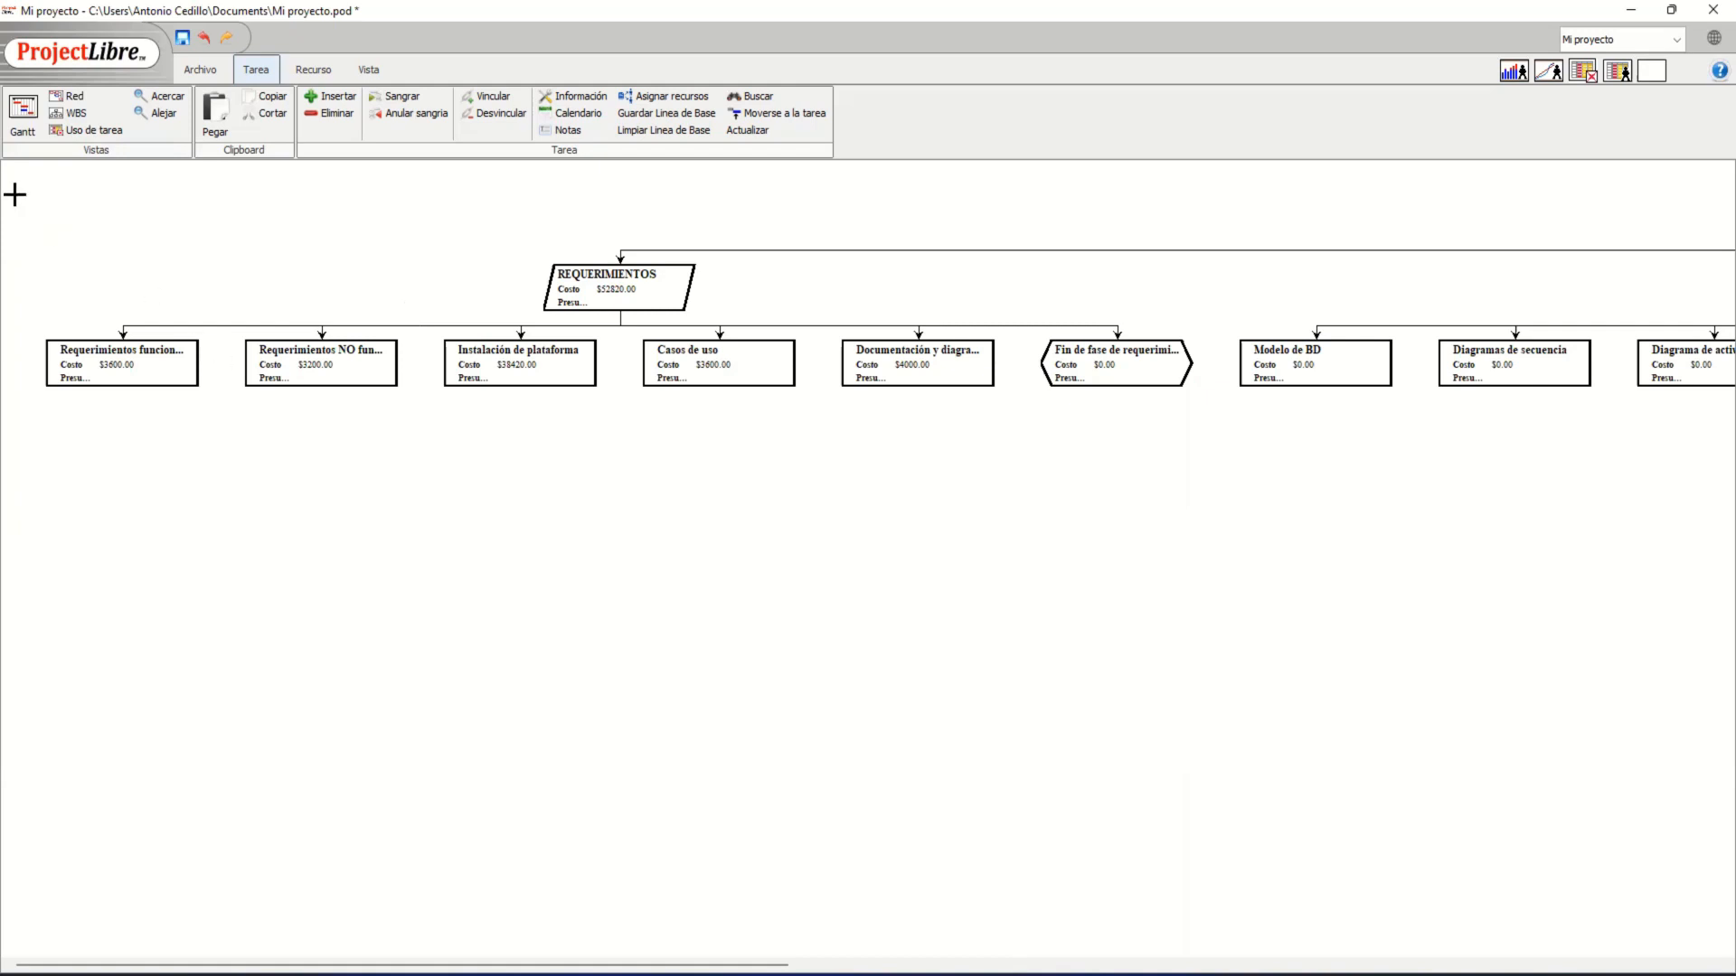
left_click(25, 108)
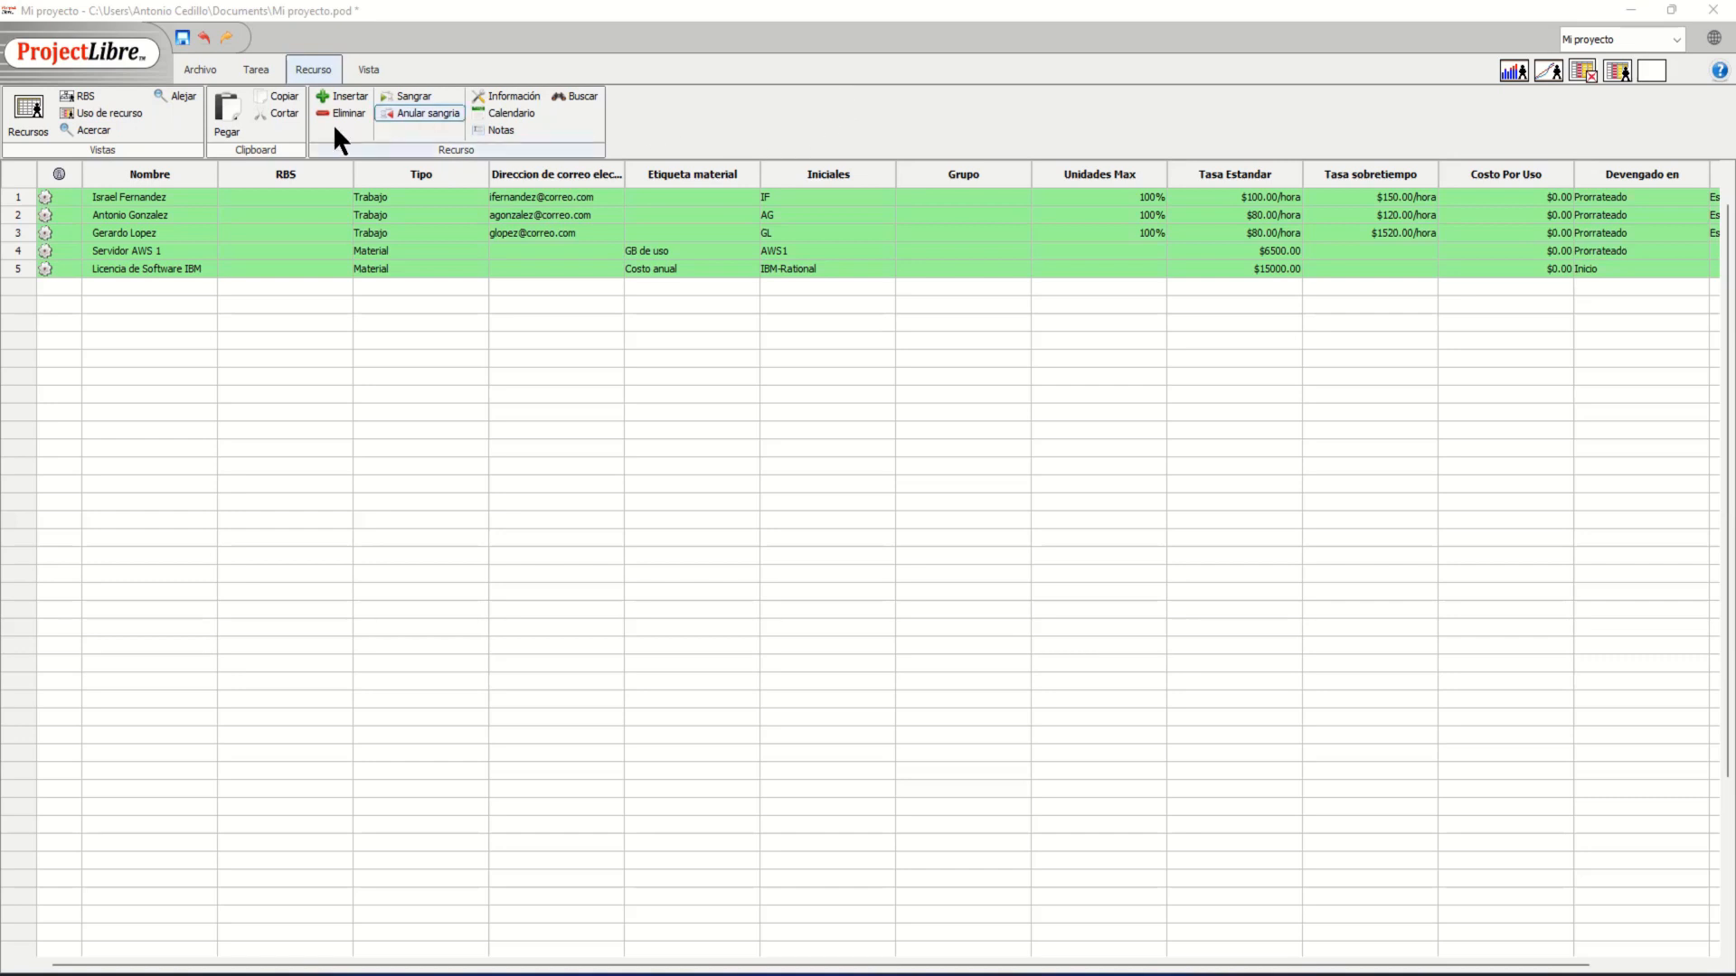
left_click(72, 94)
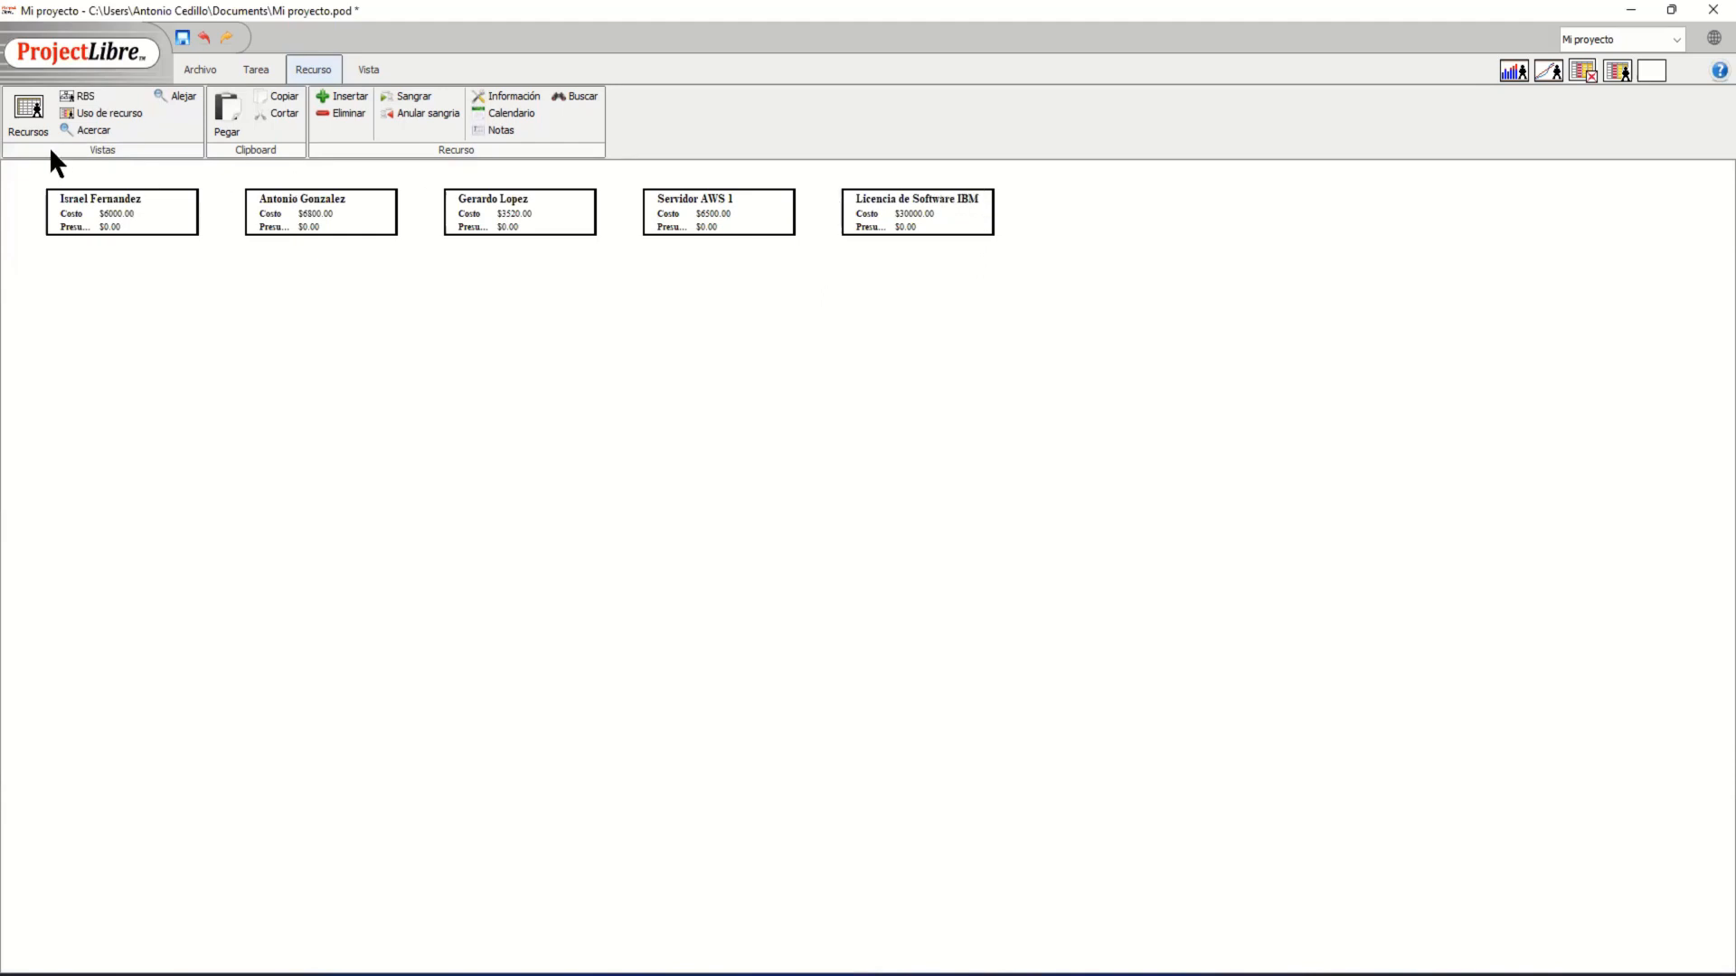
left_click(29, 113)
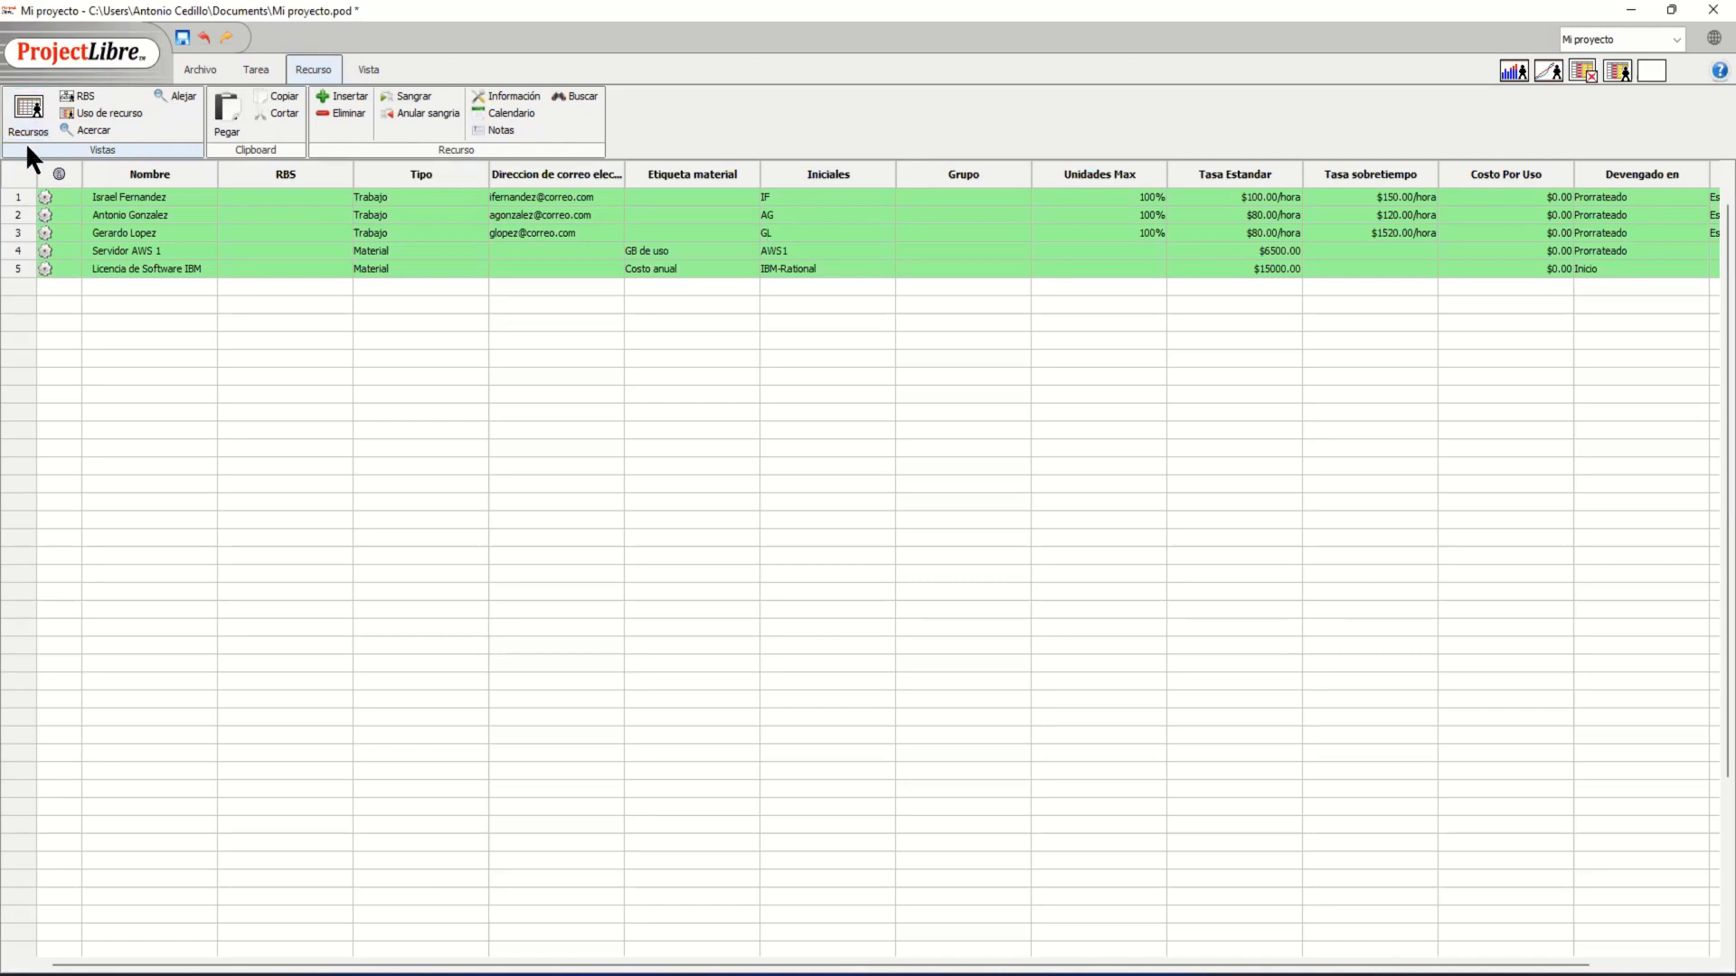
Insert a new resource named Recursos Humanos above the first work resource.
left_click(14, 197)
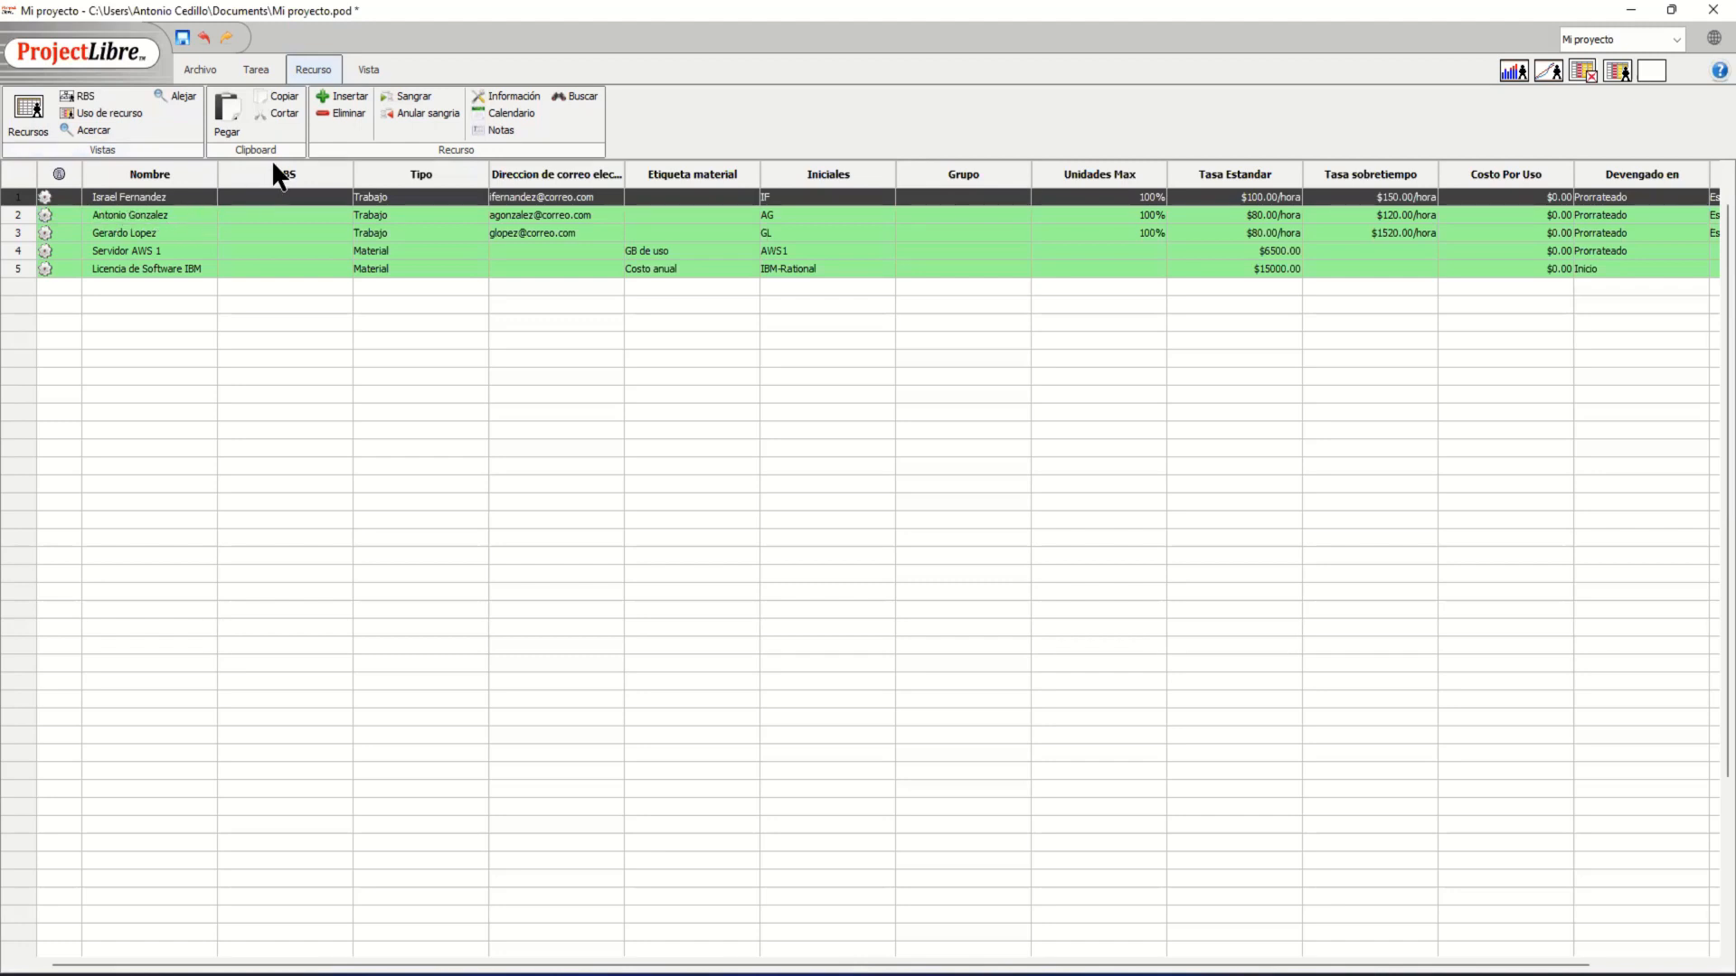
left_click(340, 96)
left_click(197, 196)
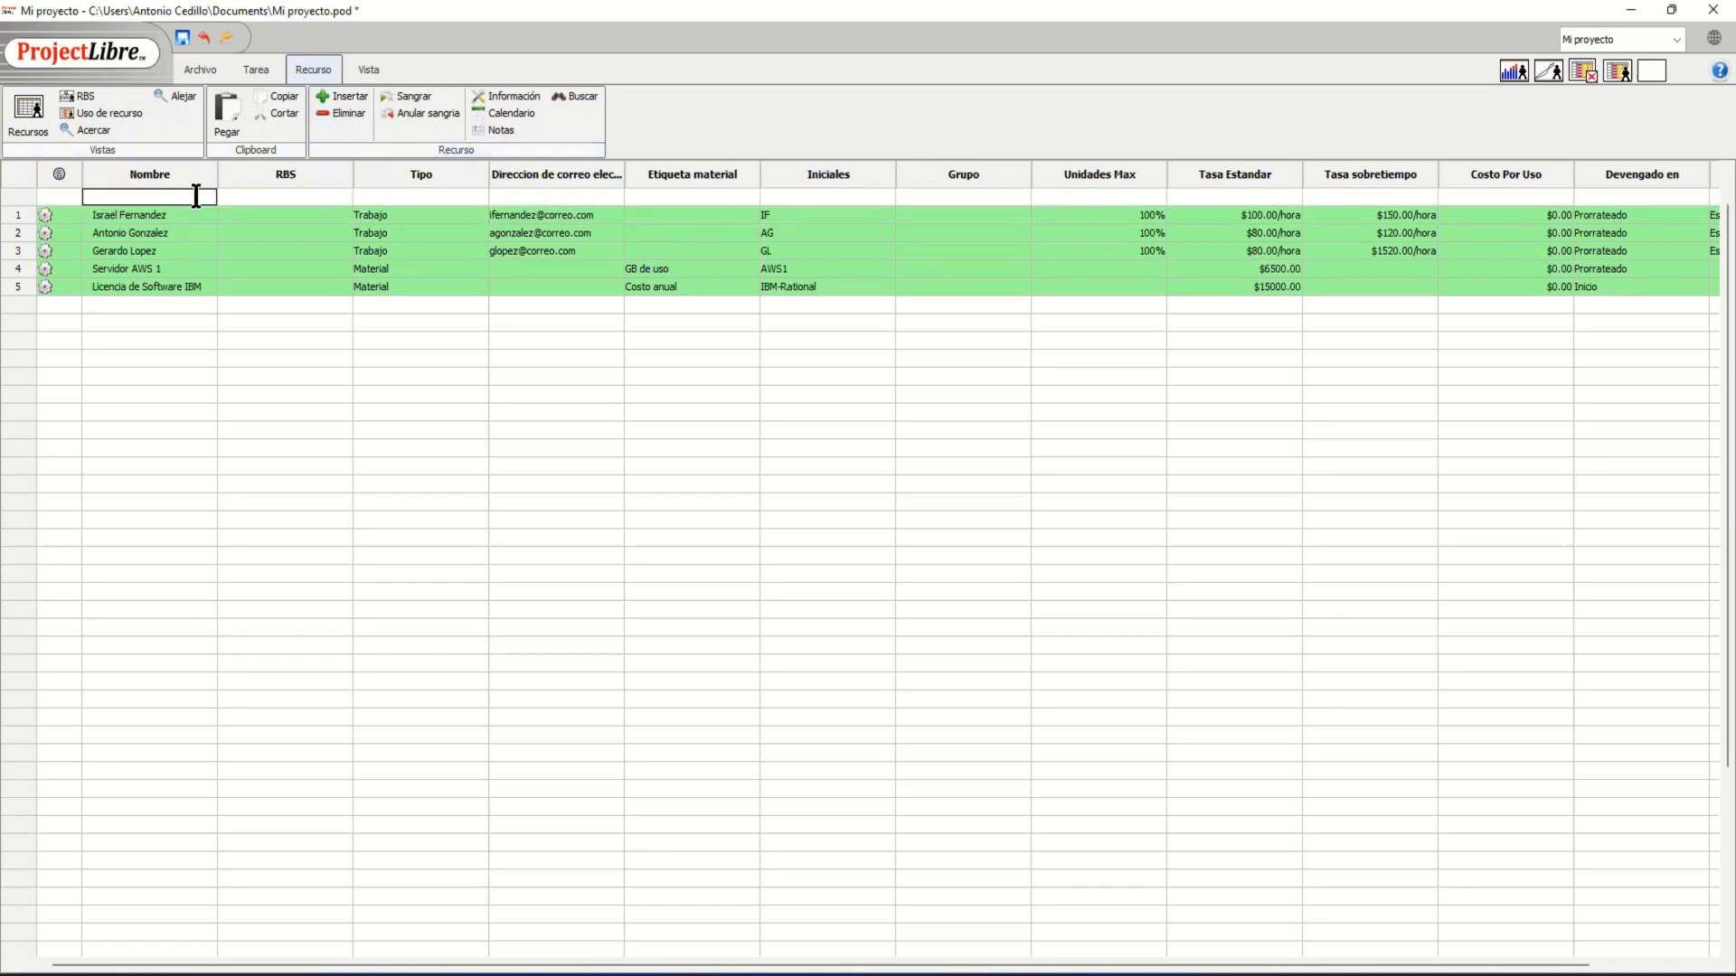
type("Recursos Humanos")
key("Return")
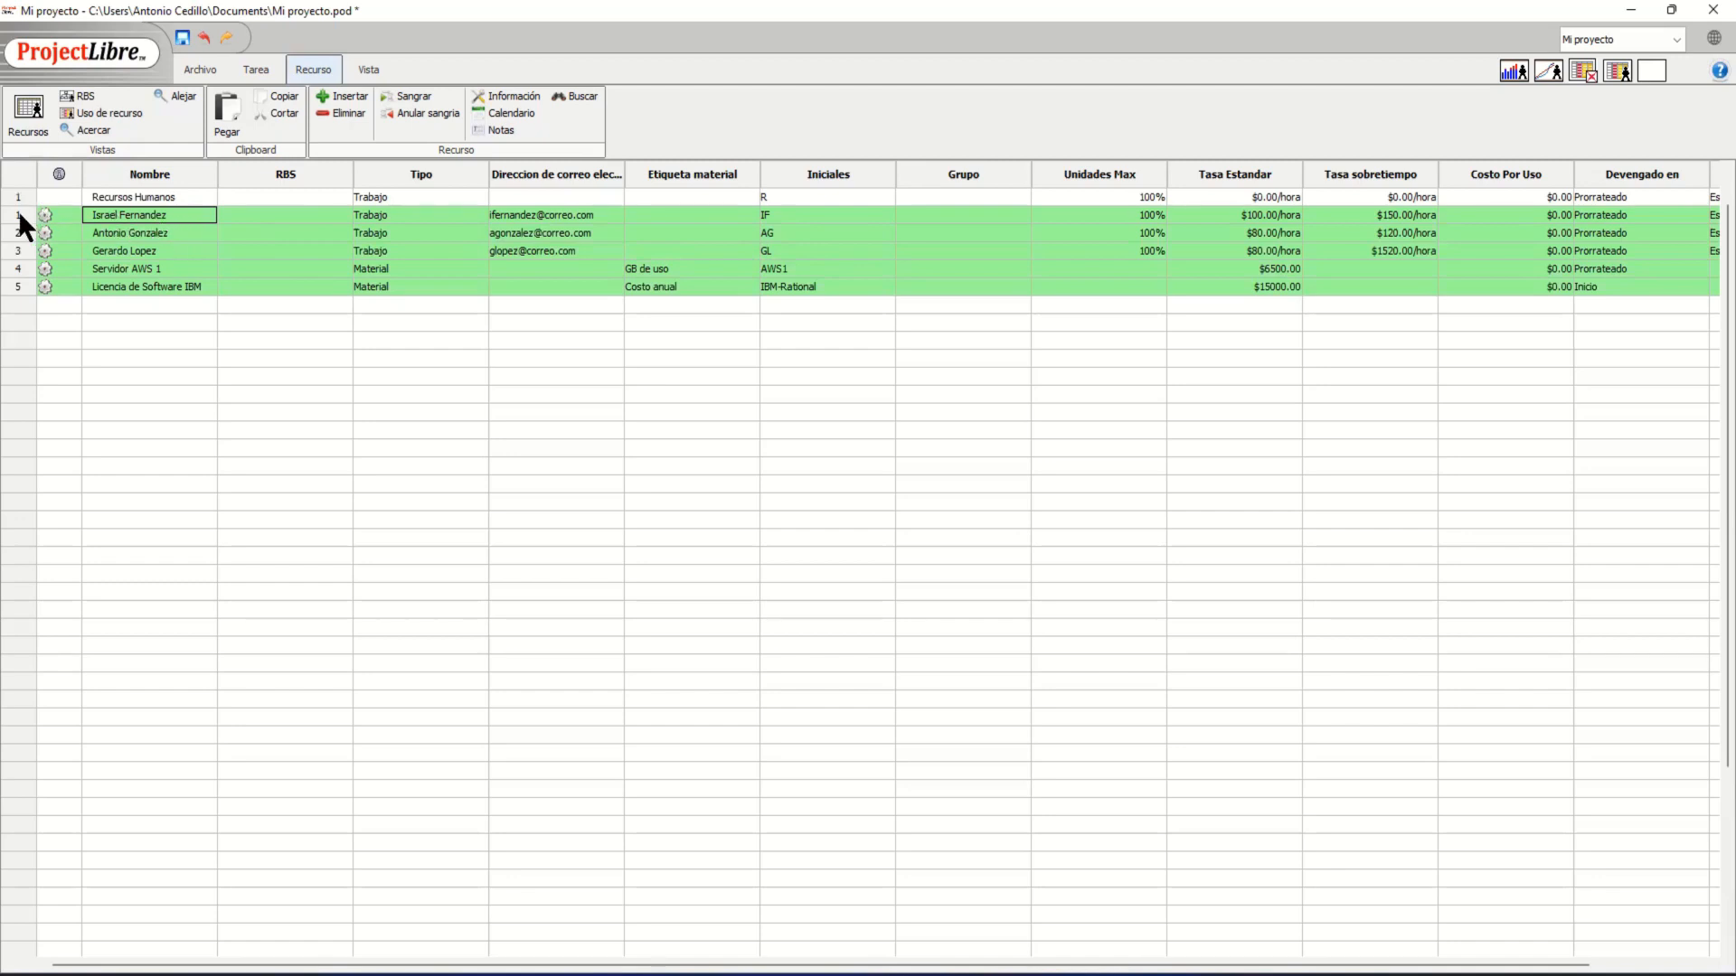
Indent the three work resources beneath Recursos Humanos, and check the group by collapsing and expanding it.
left_click_drag(18, 215, 19, 255)
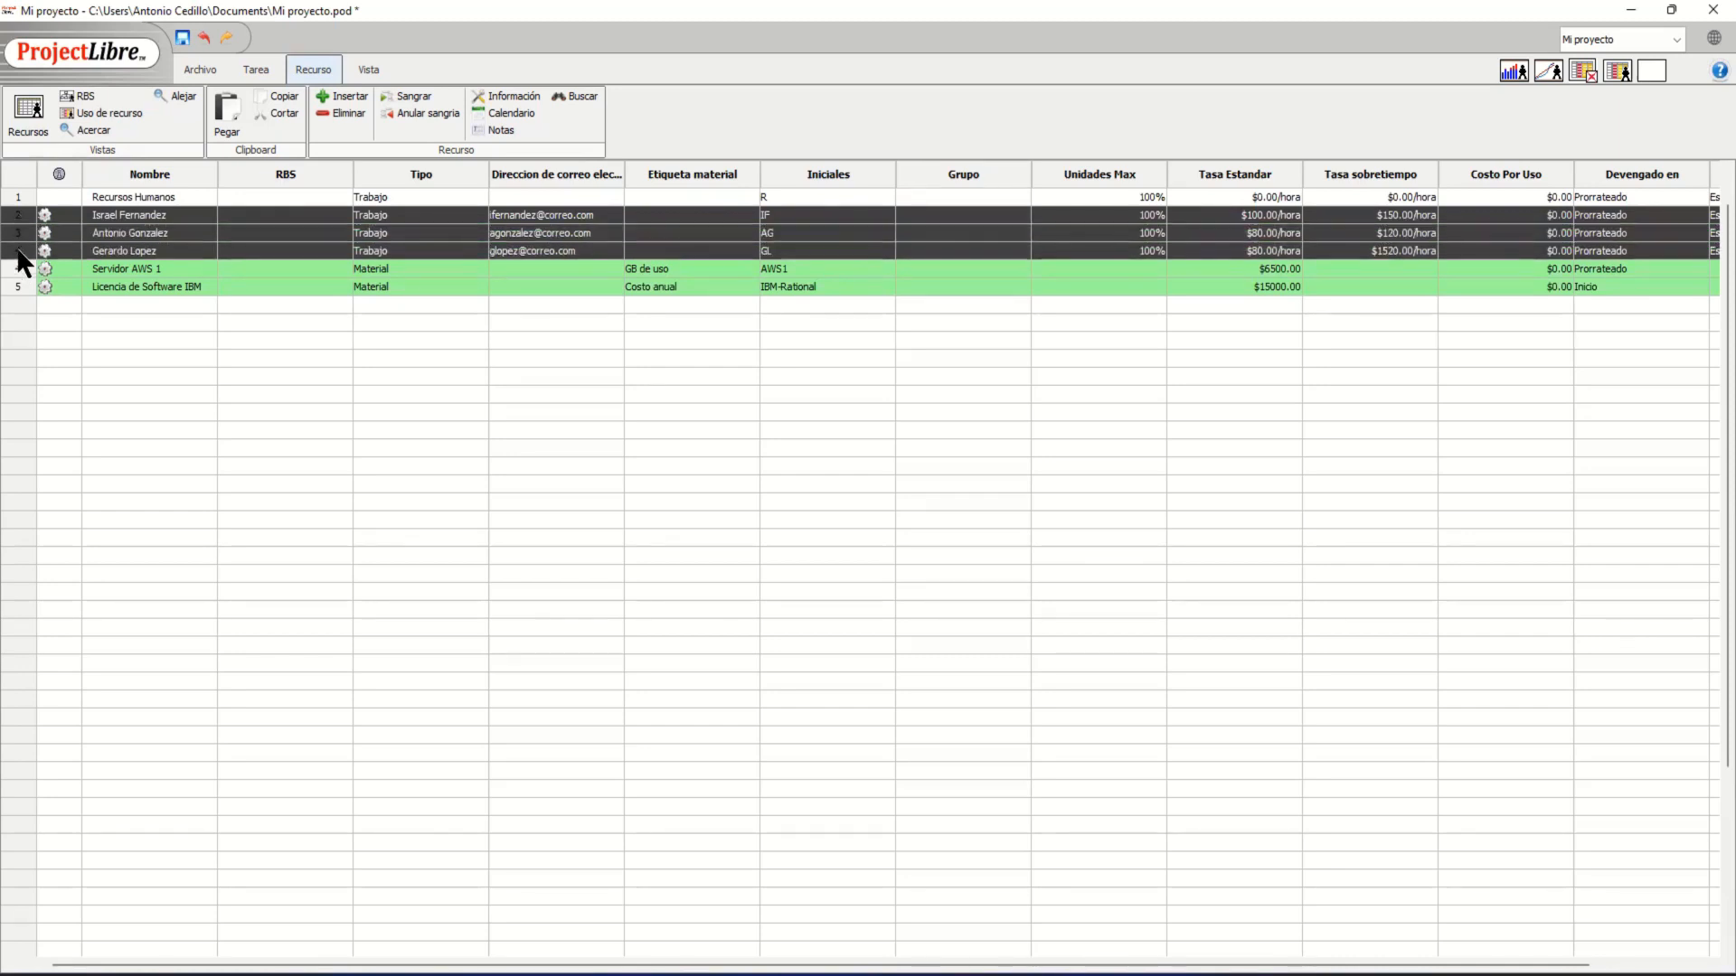
left_click(404, 94)
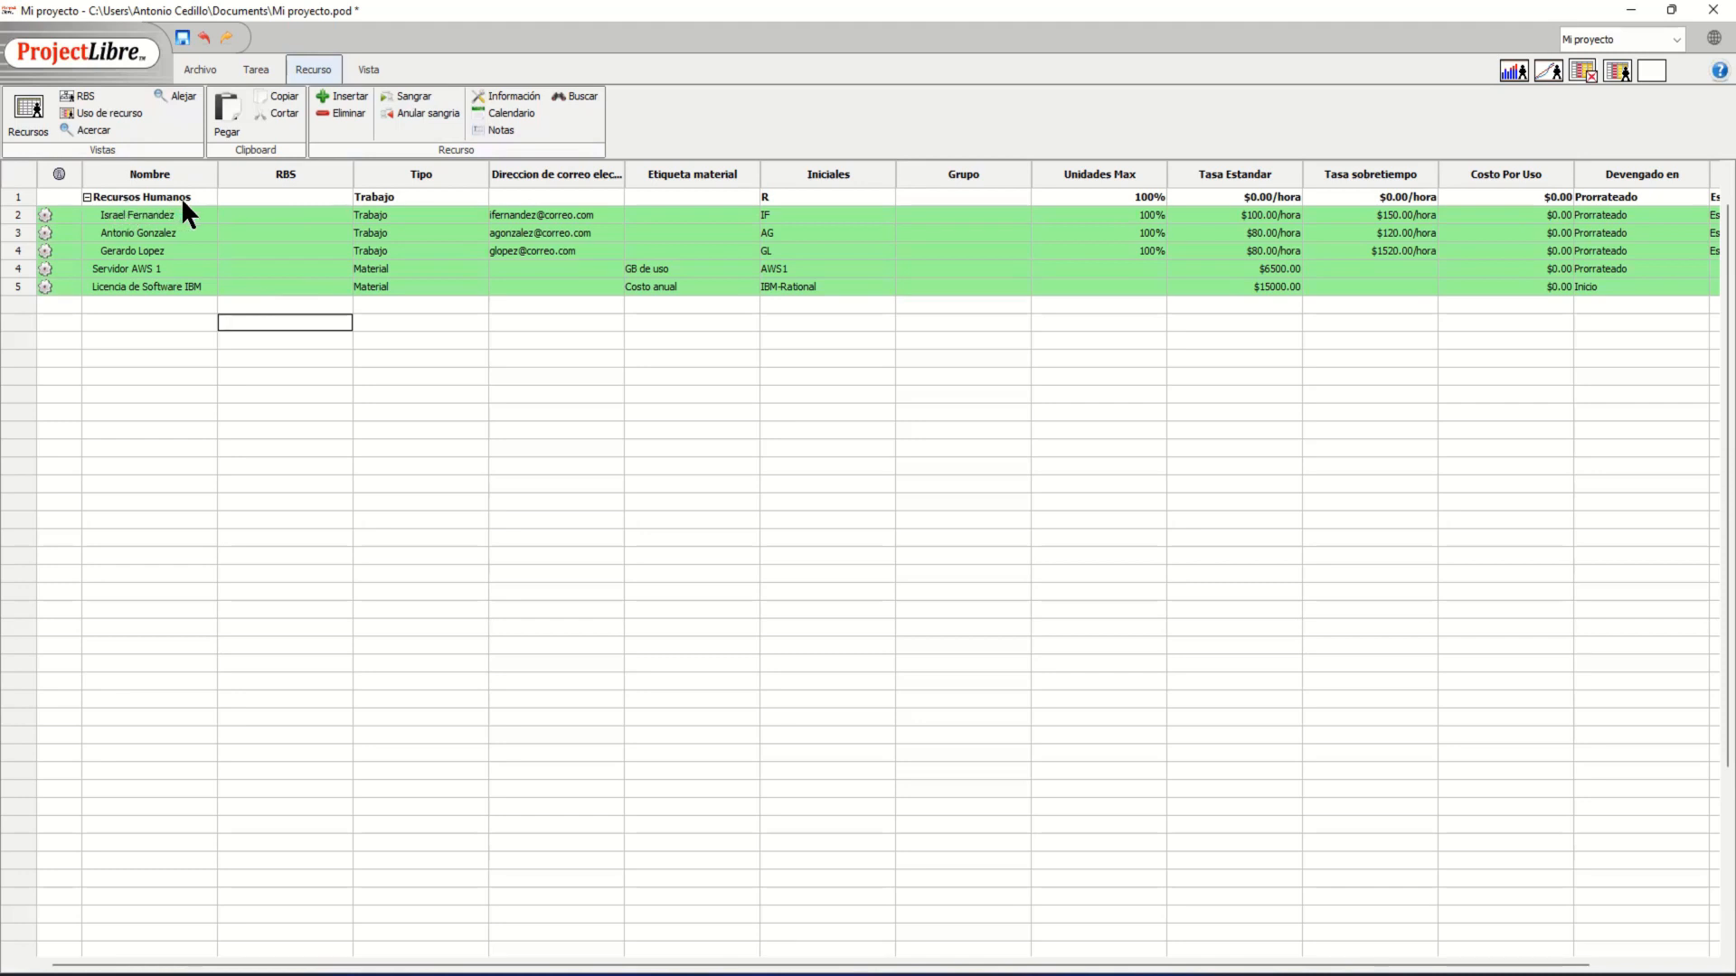
left_click(87, 196)
left_click(87, 197)
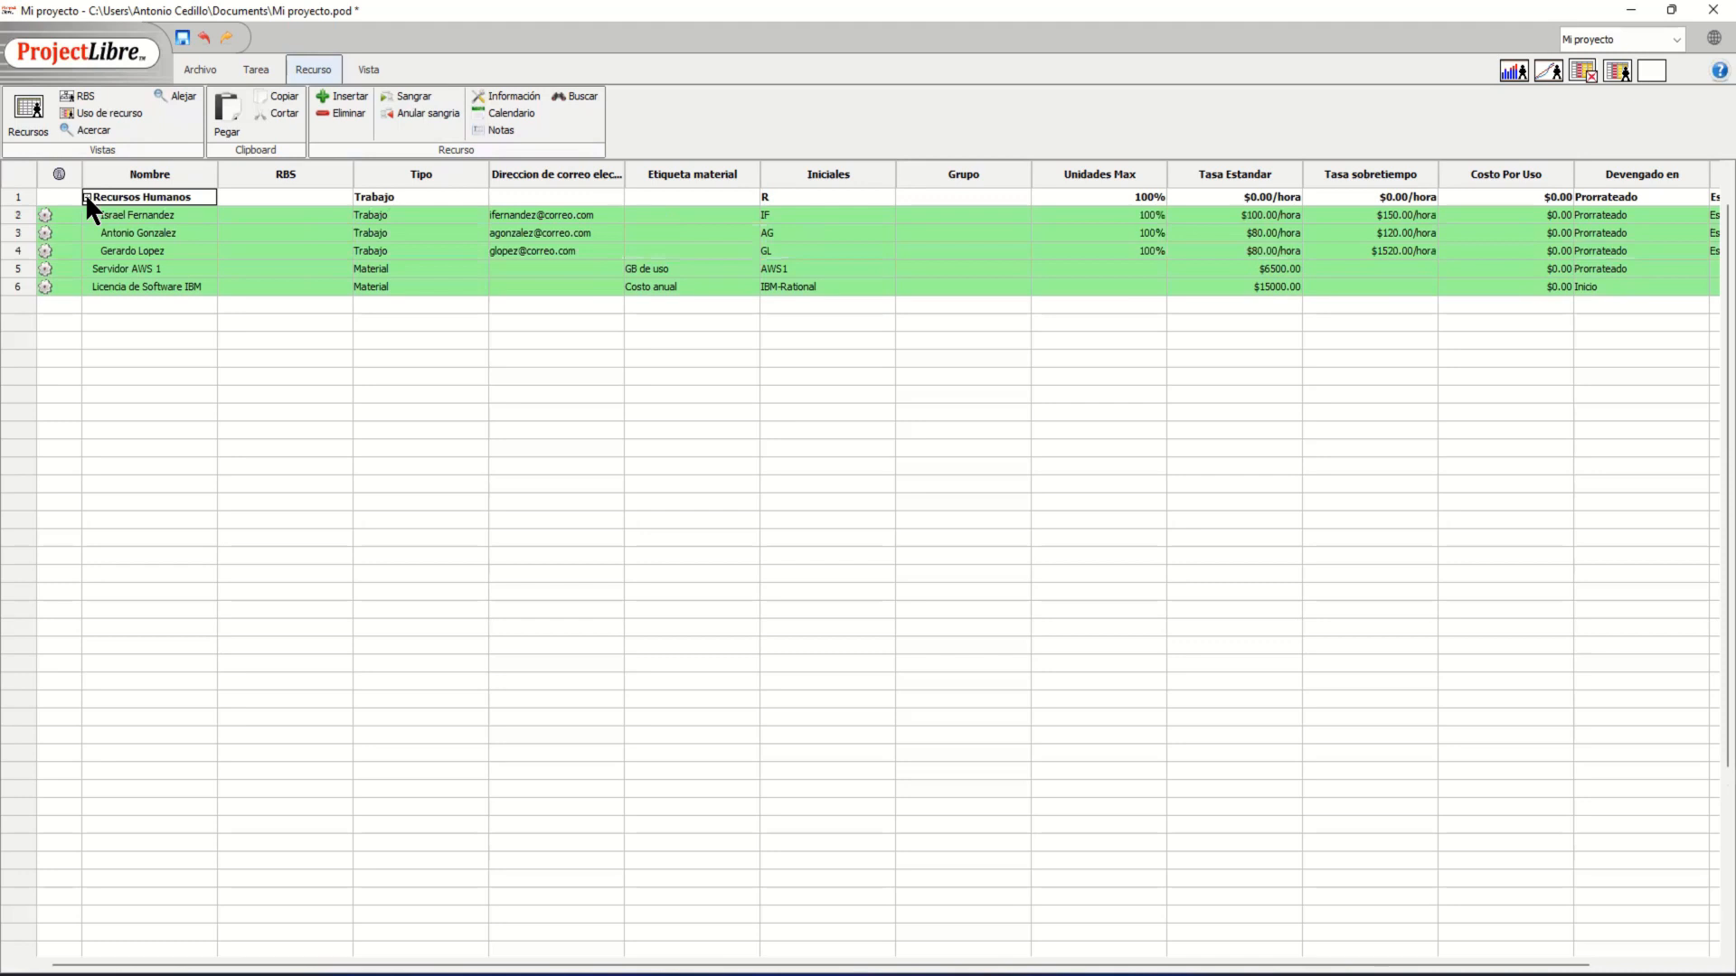
Insert a new resource named Recursos Materiales above Servidor AWS 1.
left_click(18, 269)
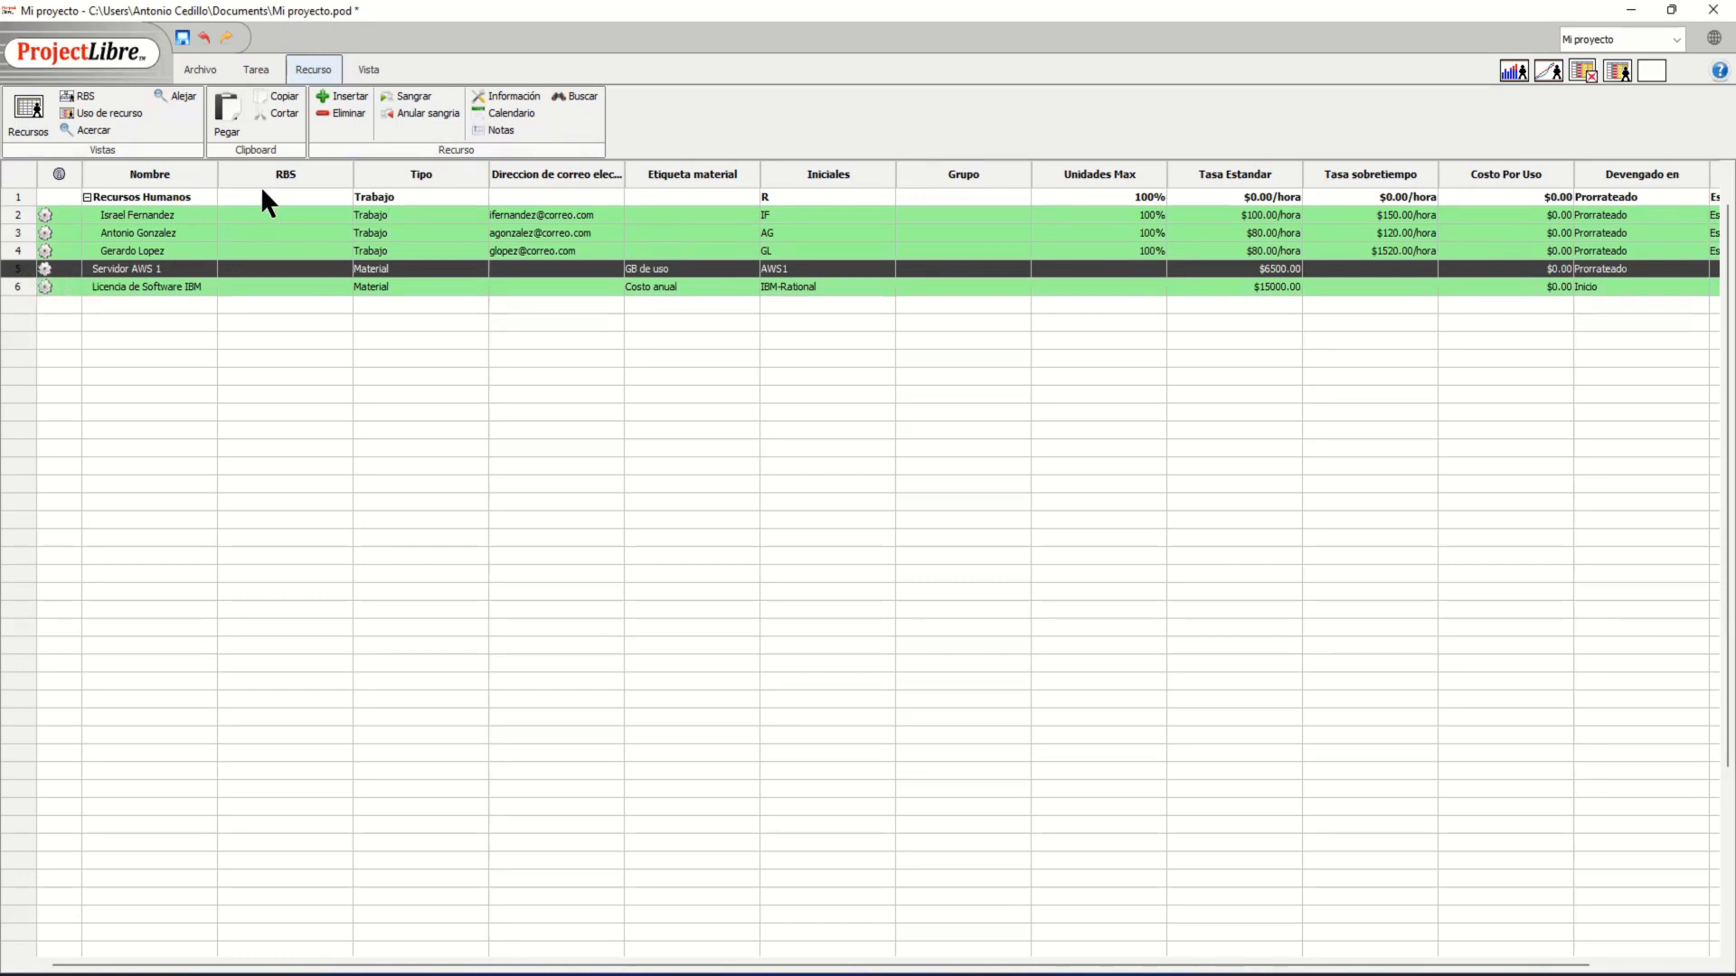
left_click(345, 97)
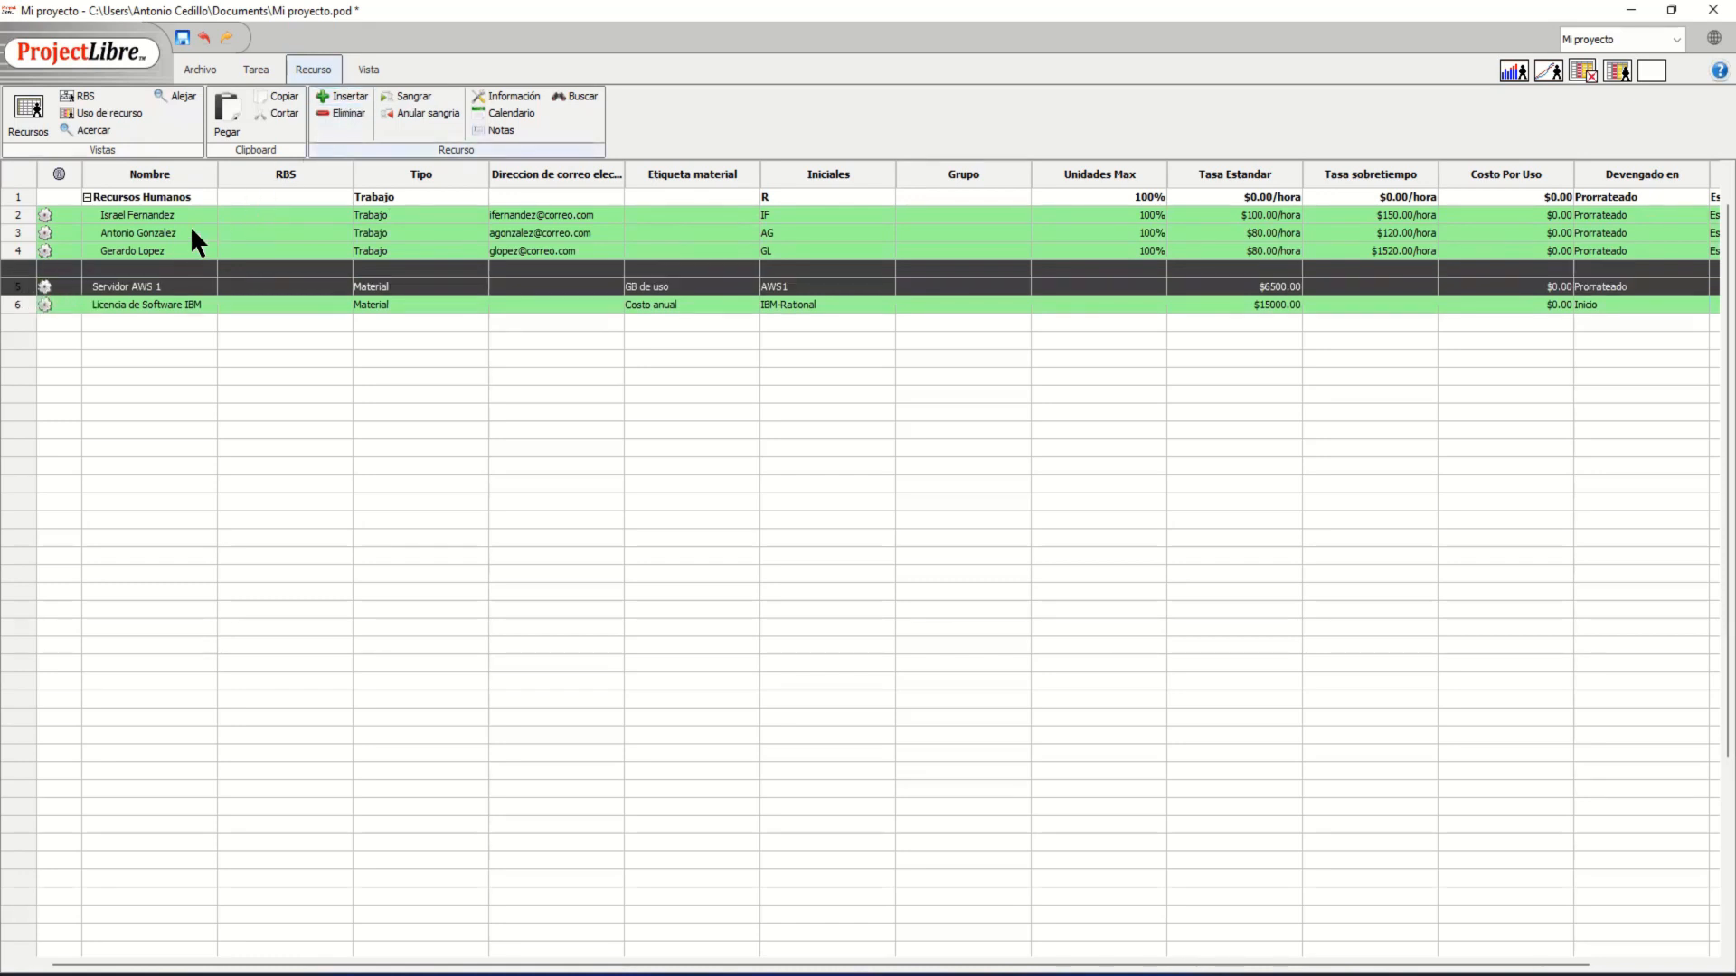
left_click(150, 268)
type("Recurso")
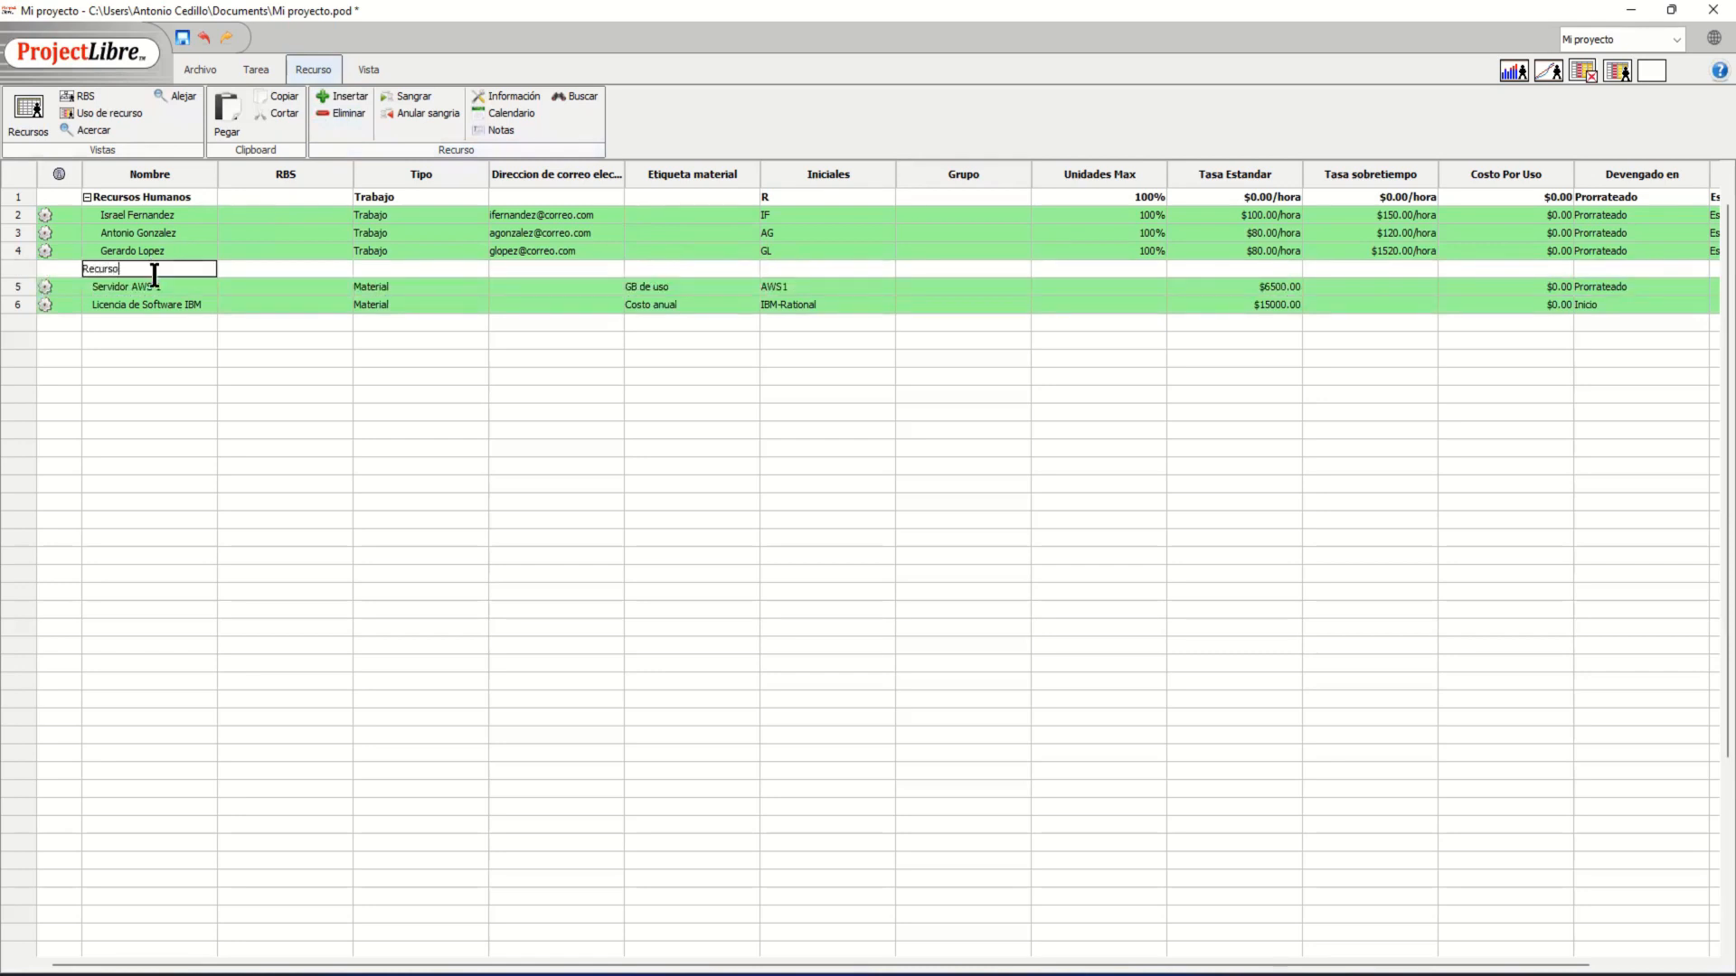
type("s Materiales")
key("Return")
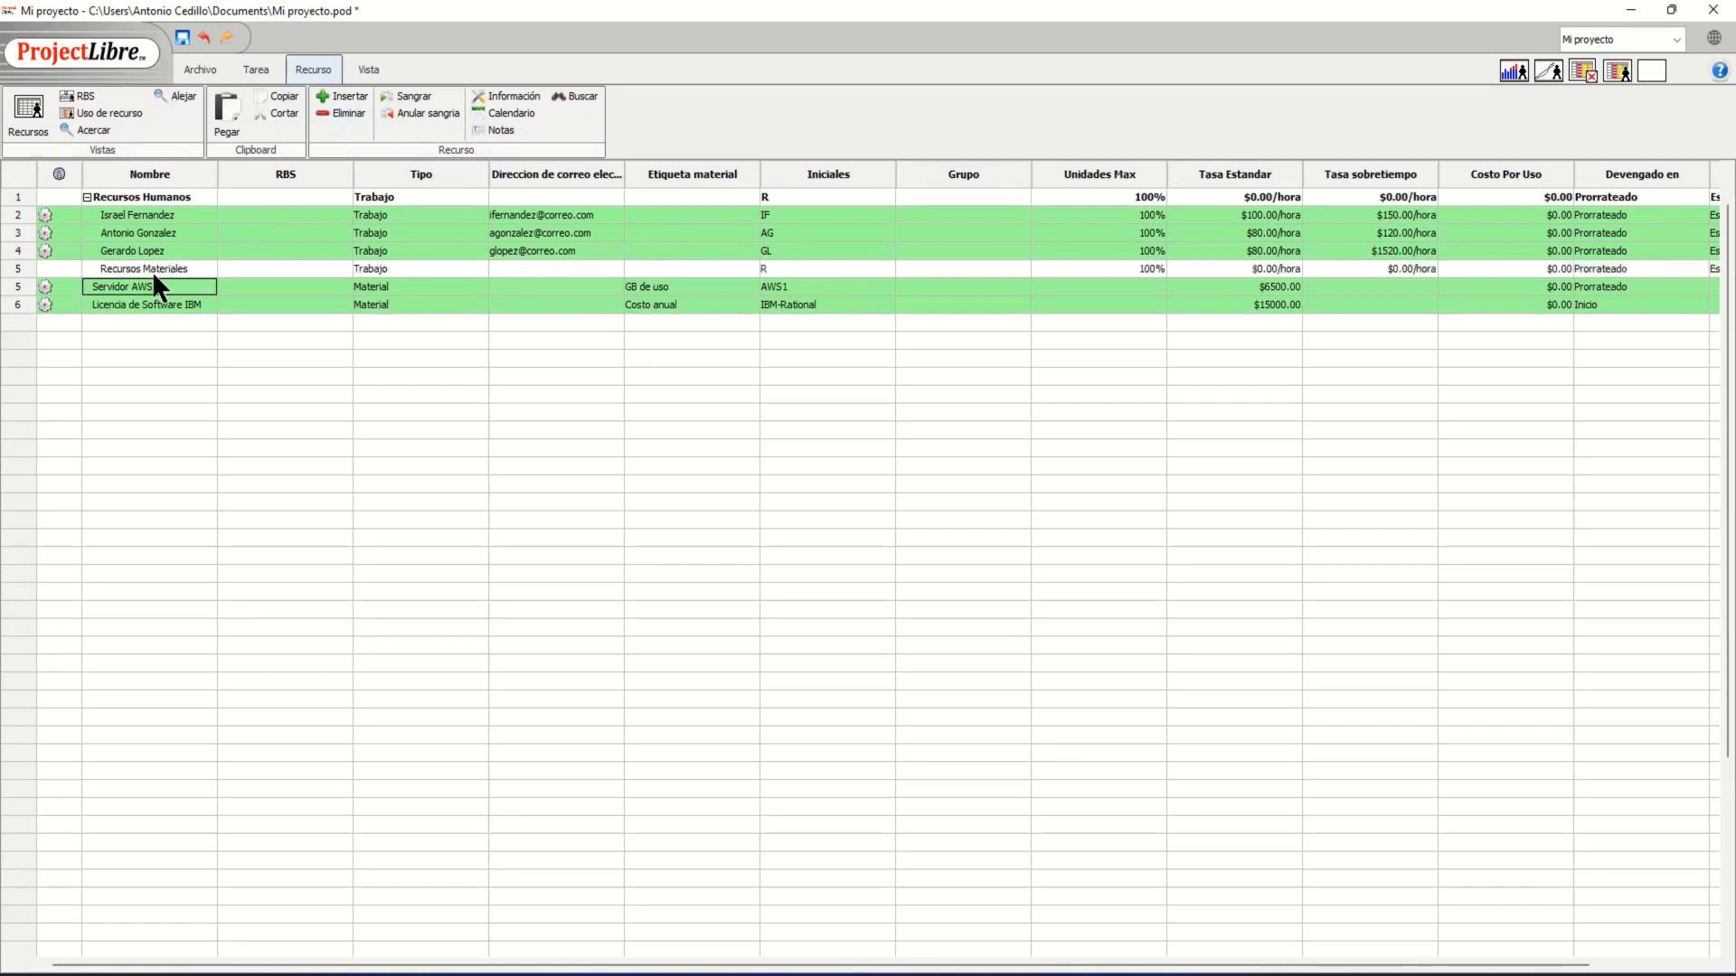
Outdent Recursos Materiales to the top level and indent Servidor AWS 1 and Licencia de Software IBM beneath it.
double_click(158, 265)
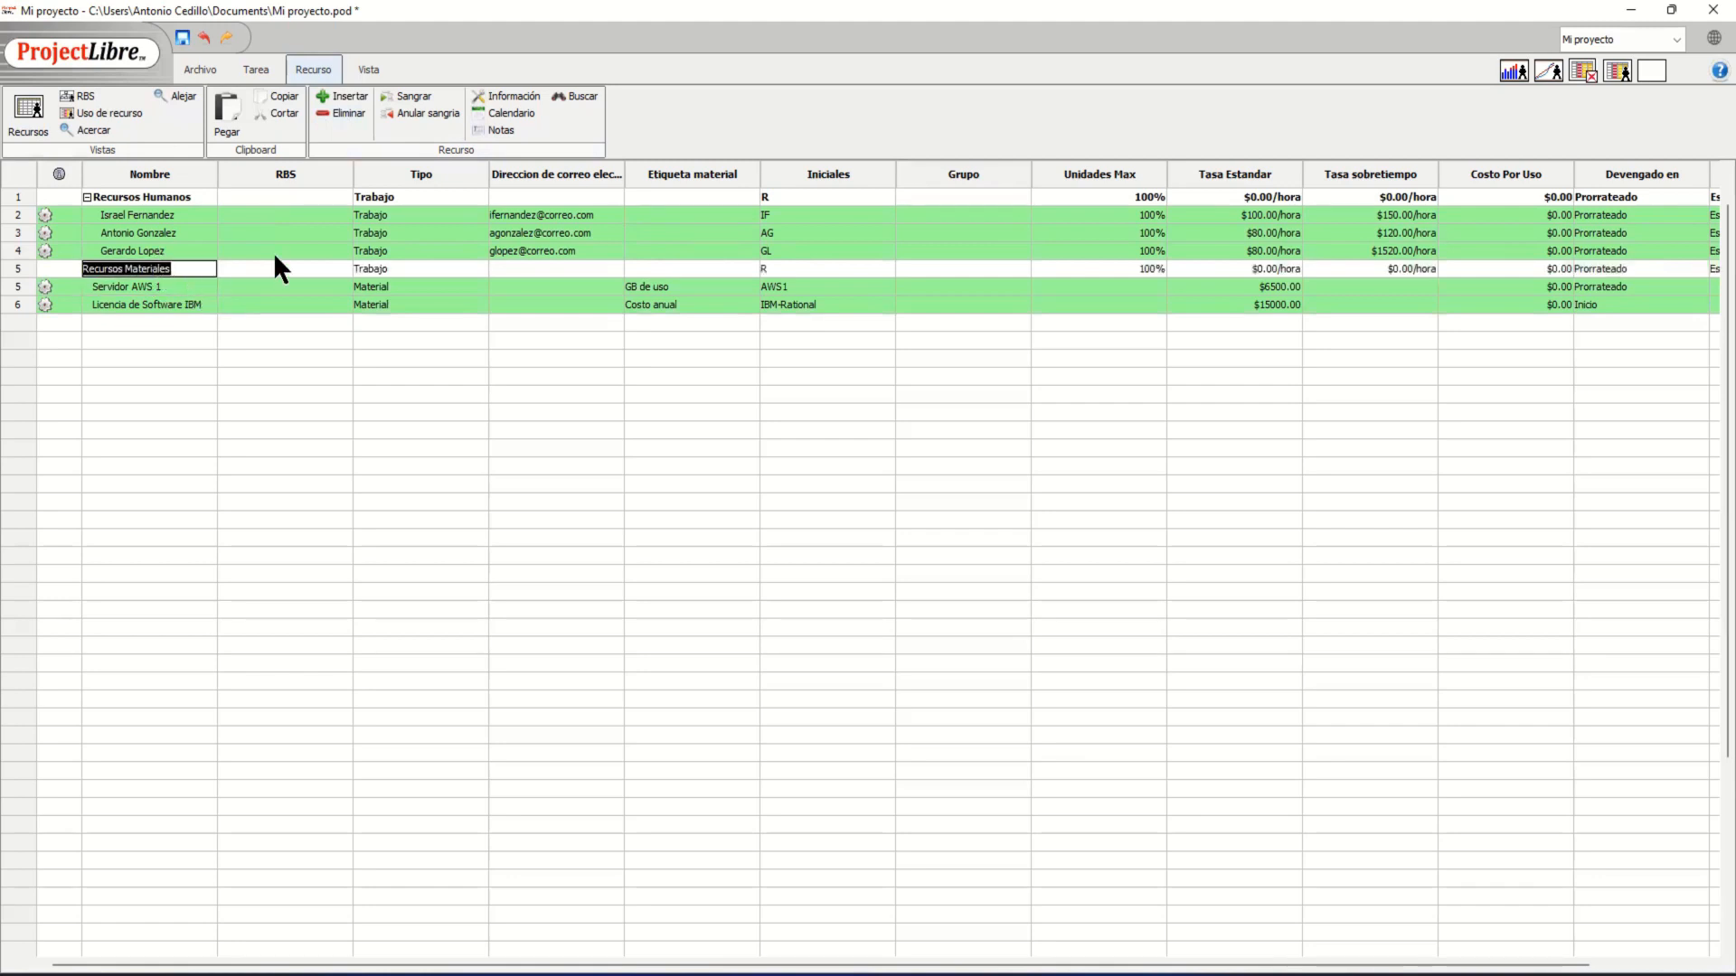
left_click(15, 264)
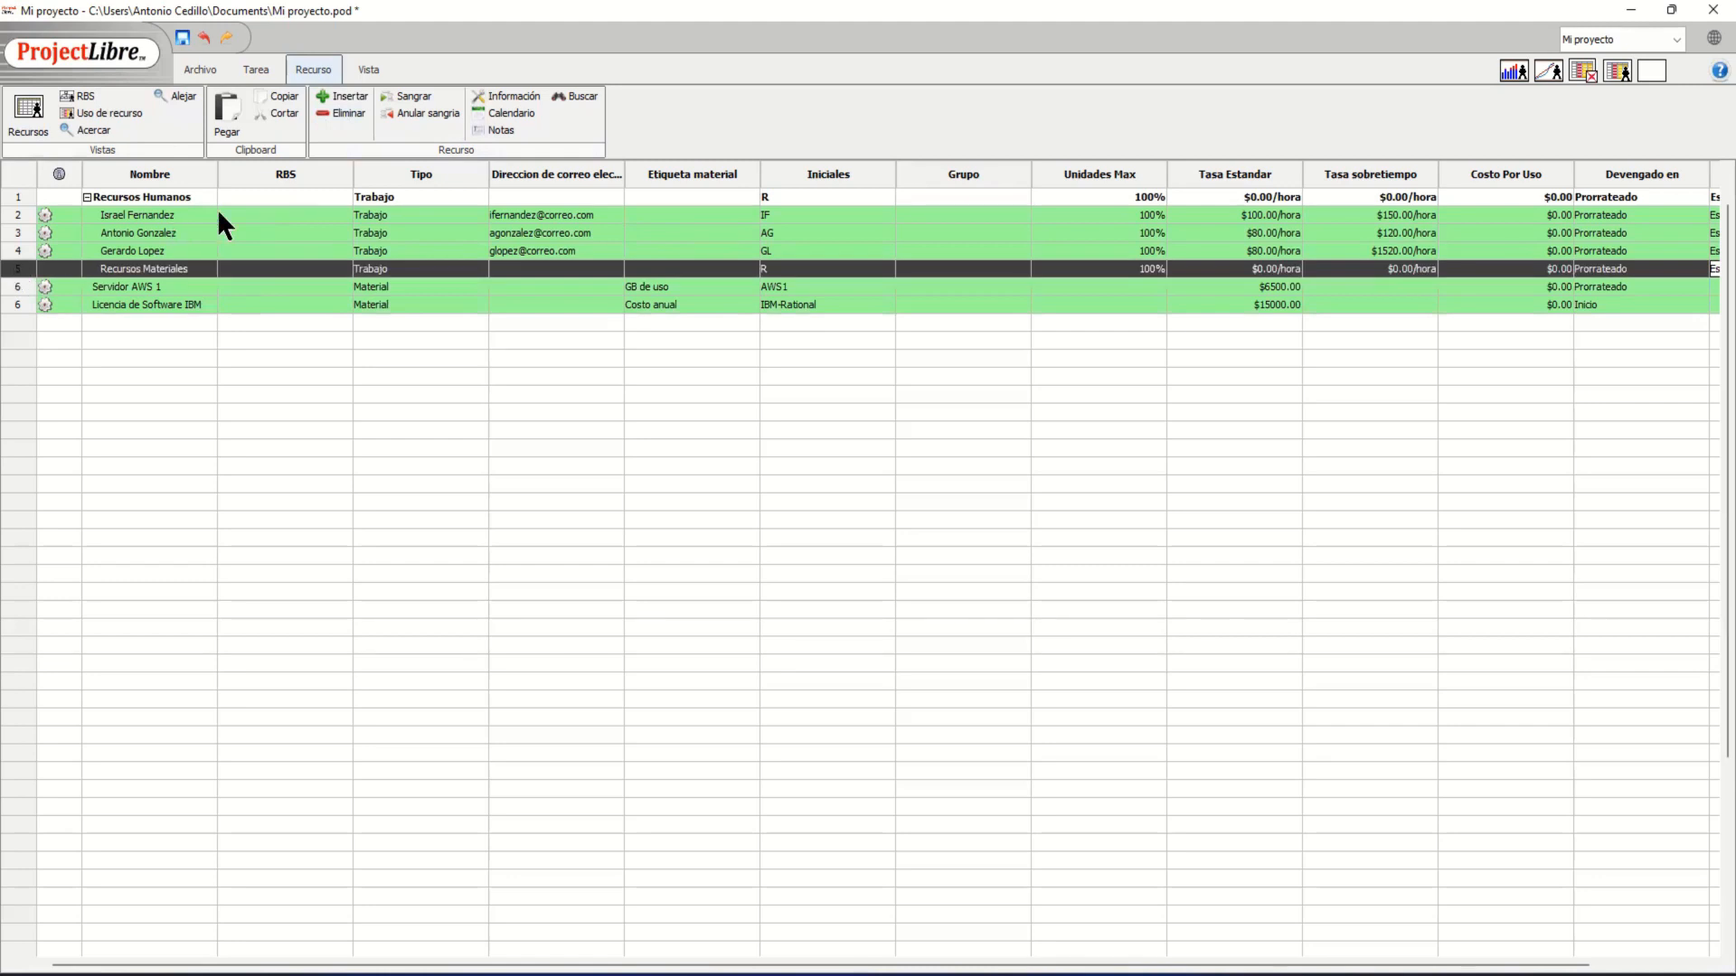
left_click(403, 110)
left_click_drag(13, 283, 14, 299)
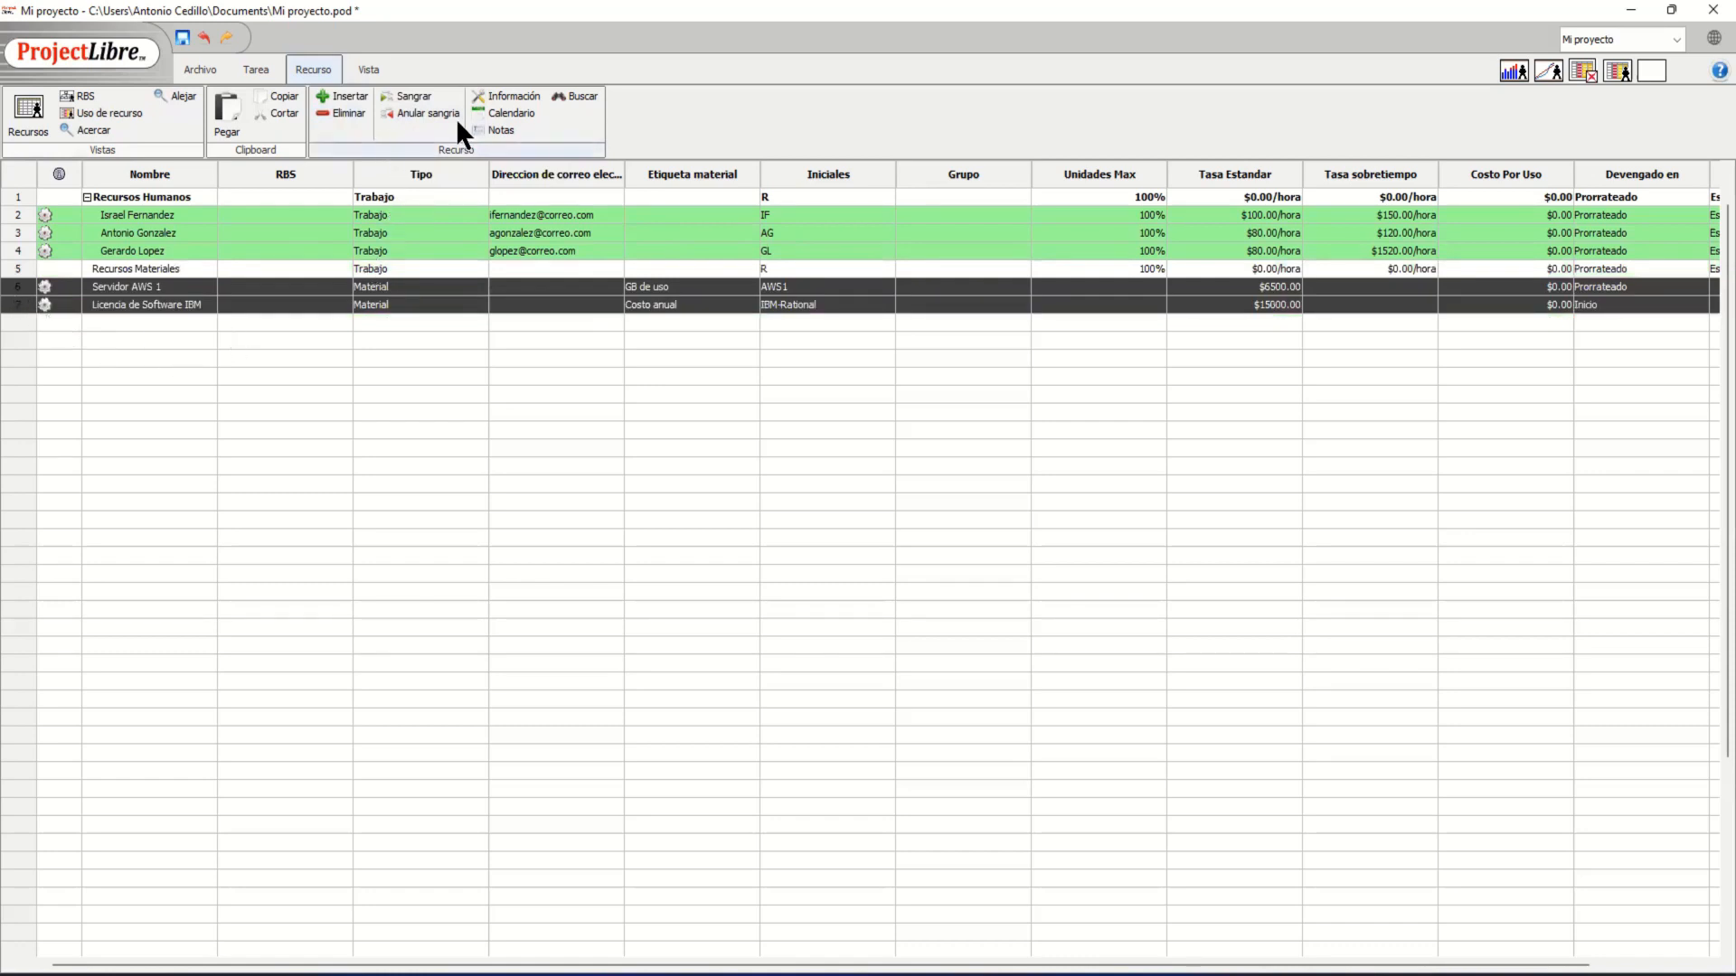
left_click(418, 95)
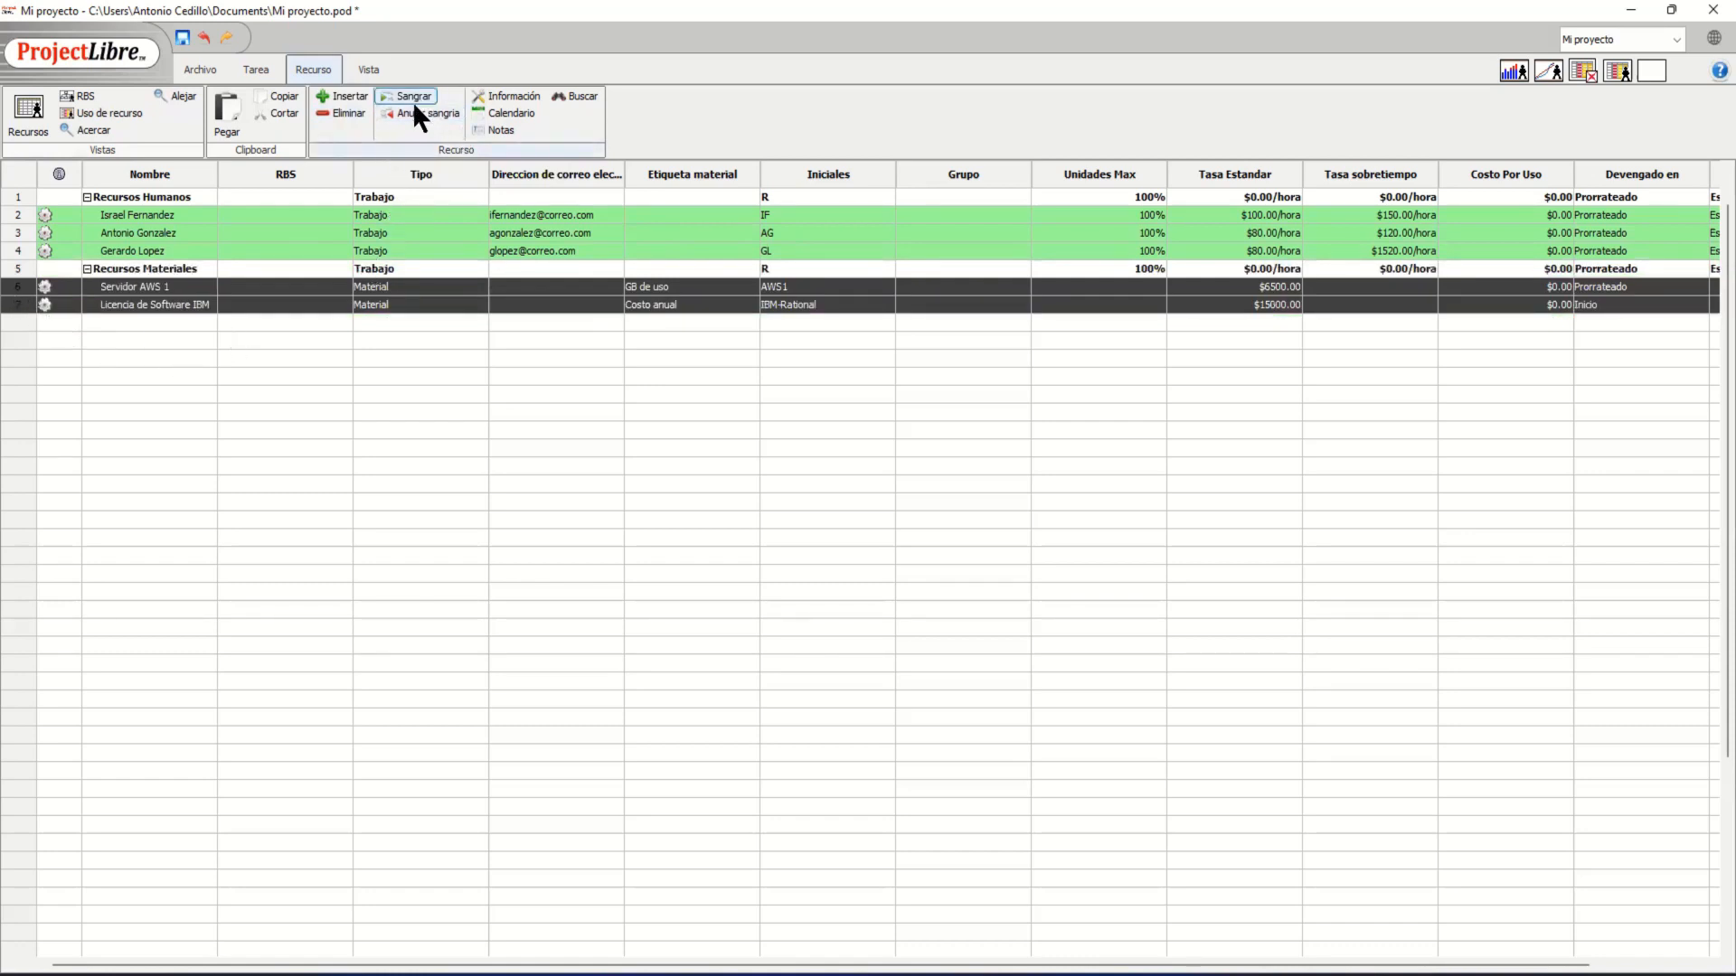
left_click(198, 373)
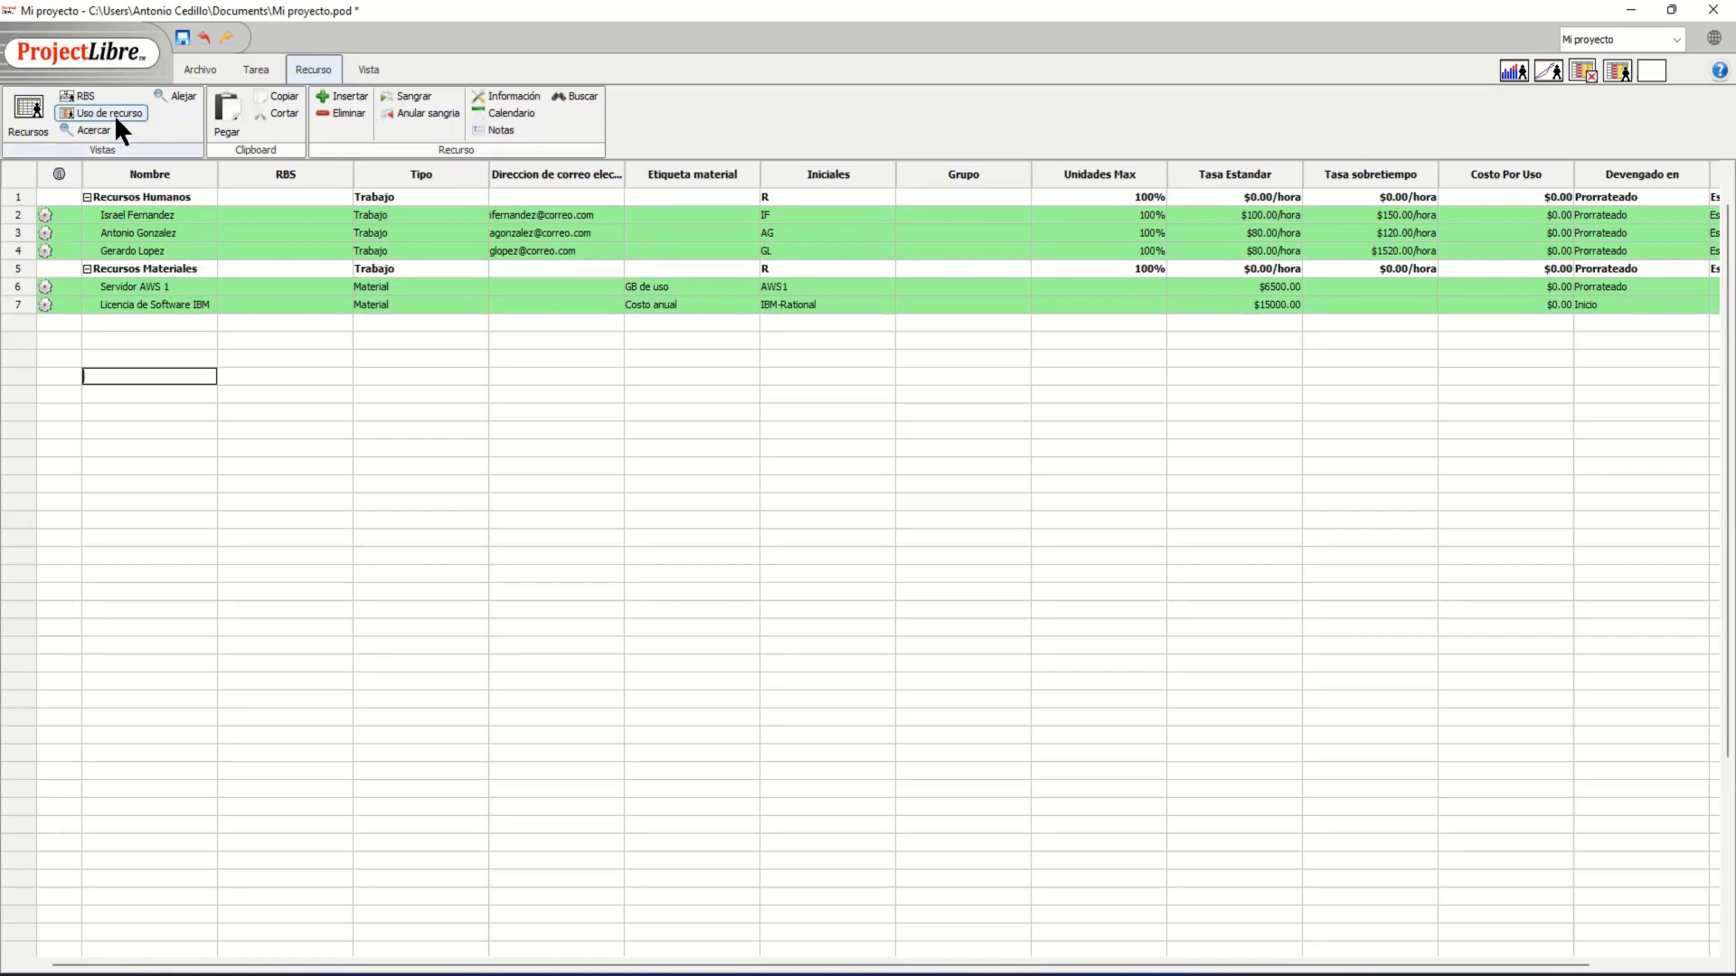
Display the grouped resources in the RBS chart.
left_click(83, 95)
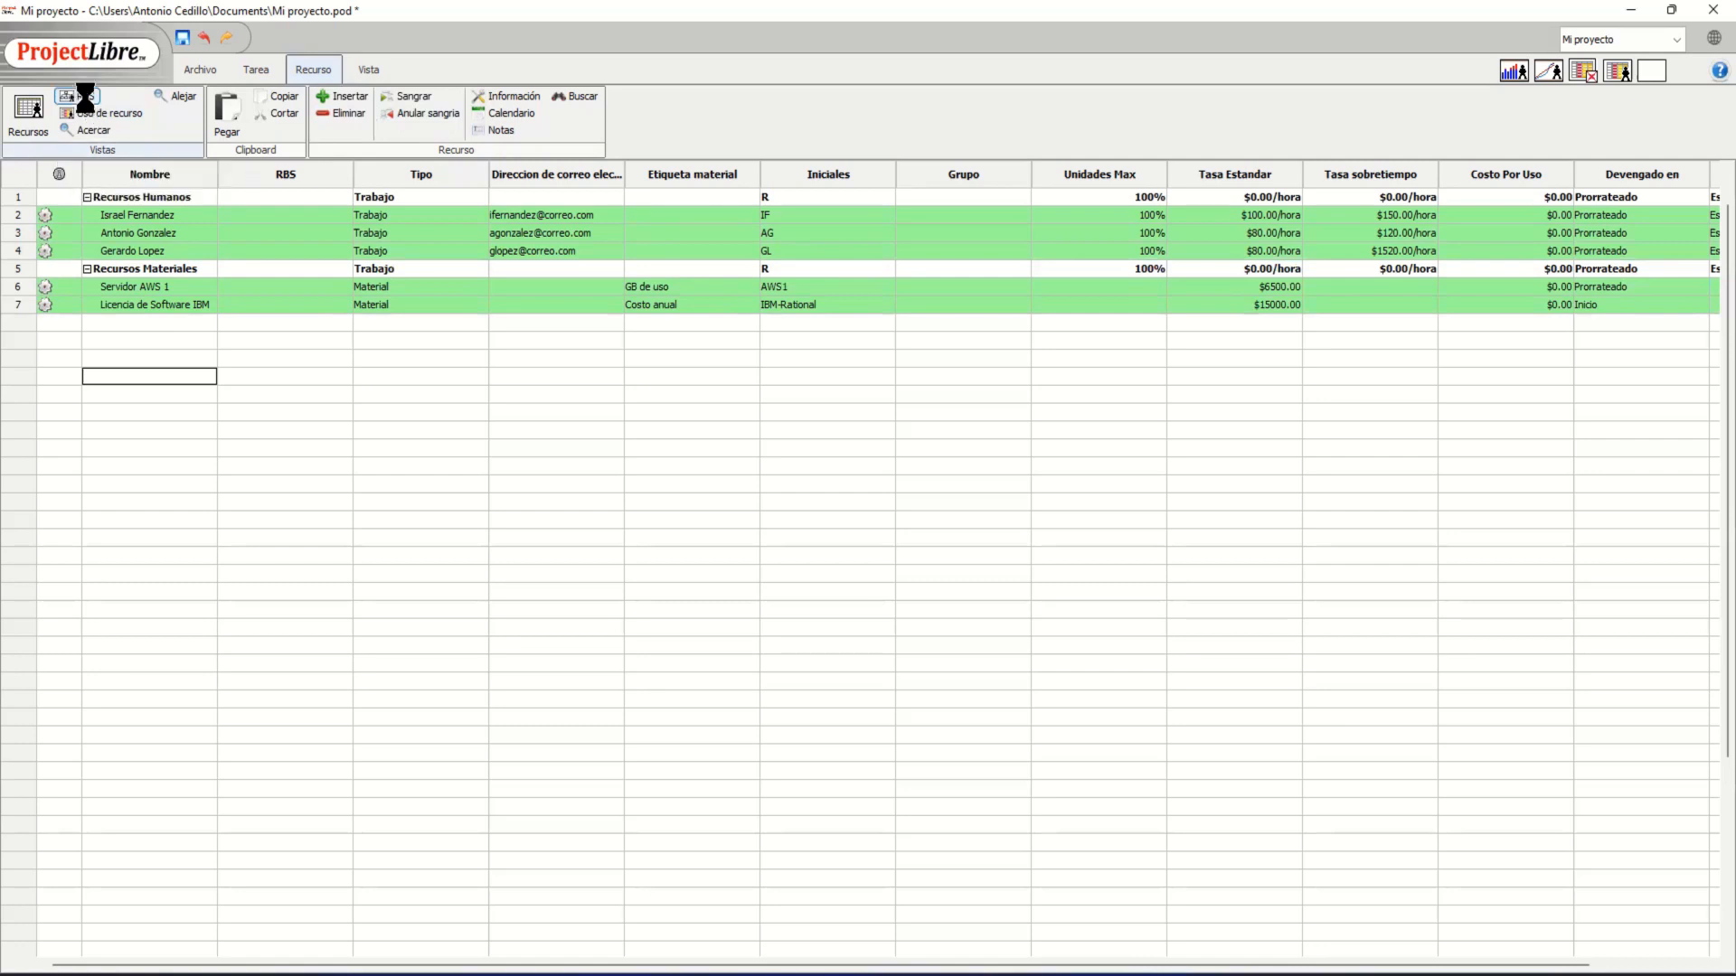